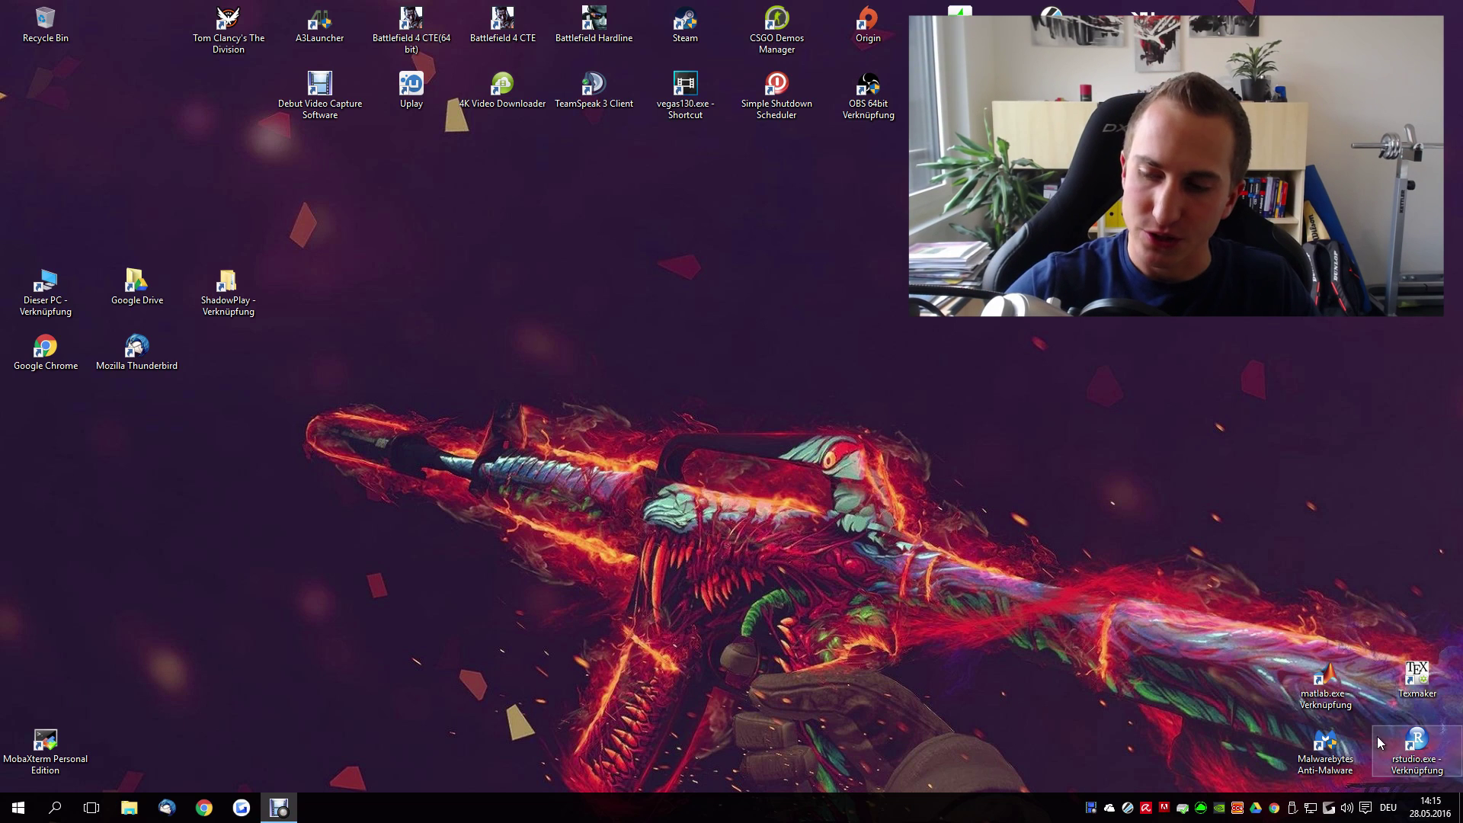
Open Network Connections from the tray icon and bring up Ethernet 3's context menu
right_click(1313, 812)
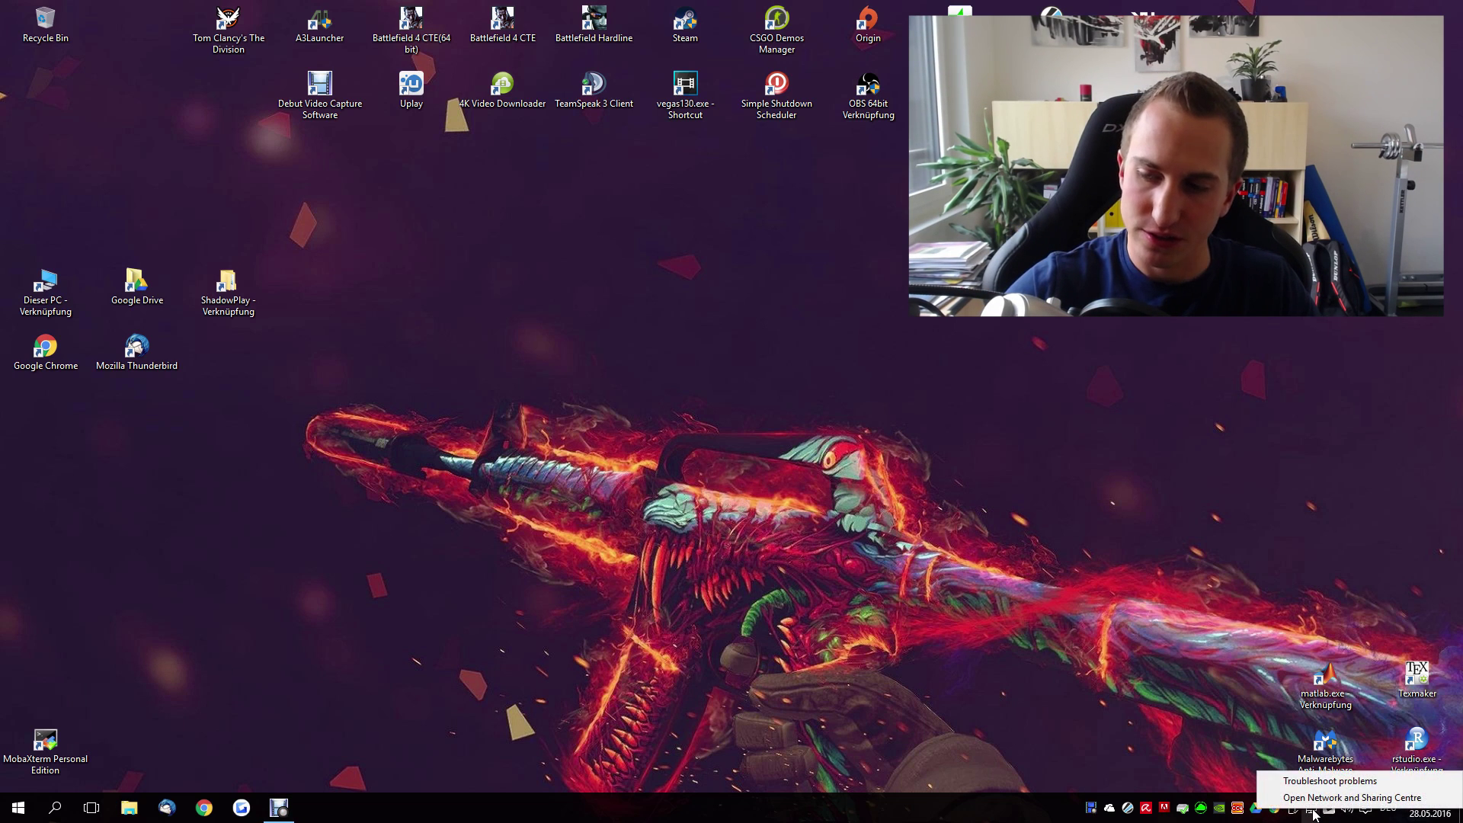
click(1346, 798)
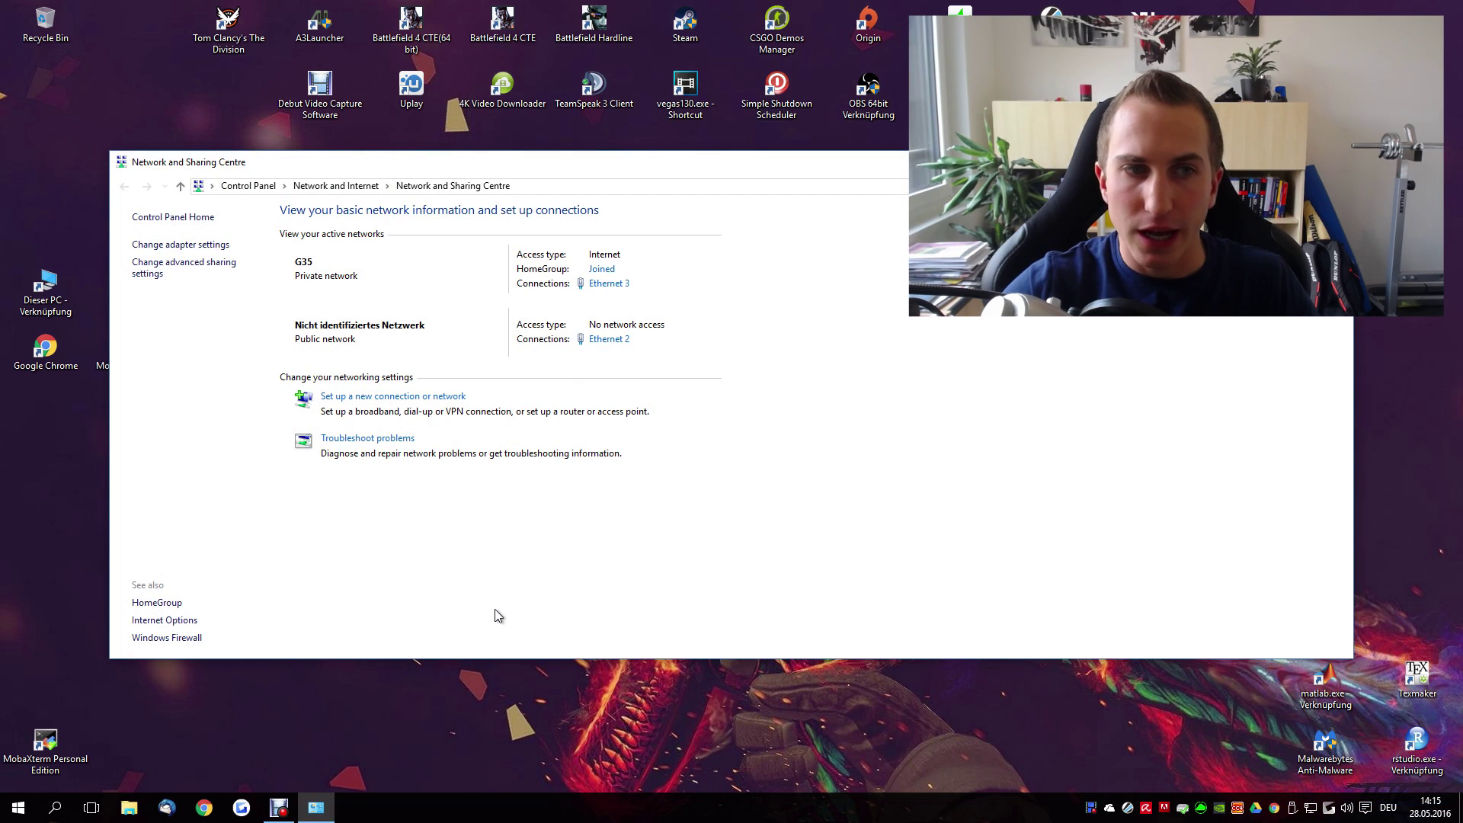
click(194, 244)
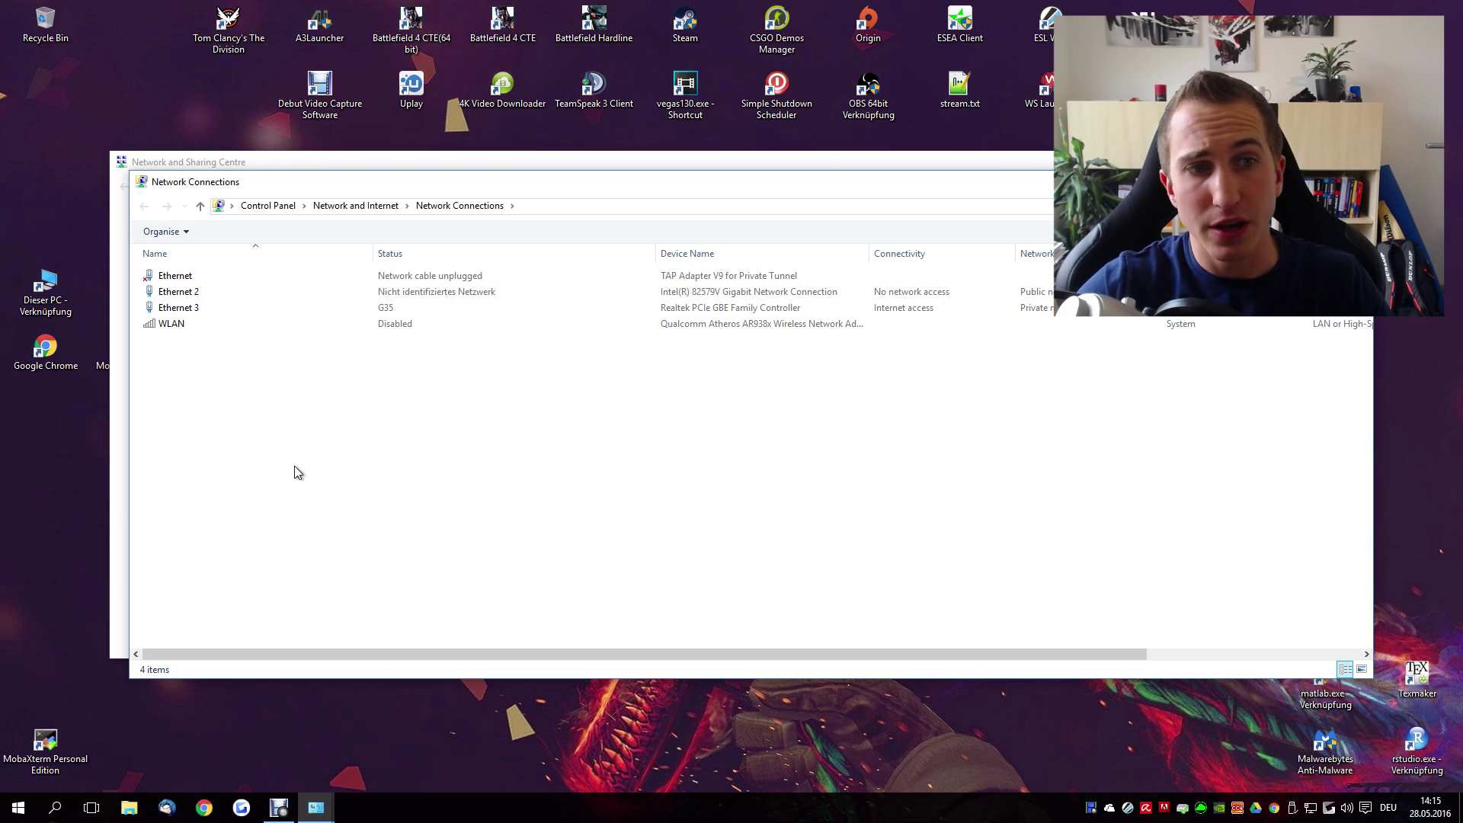
click(183, 309)
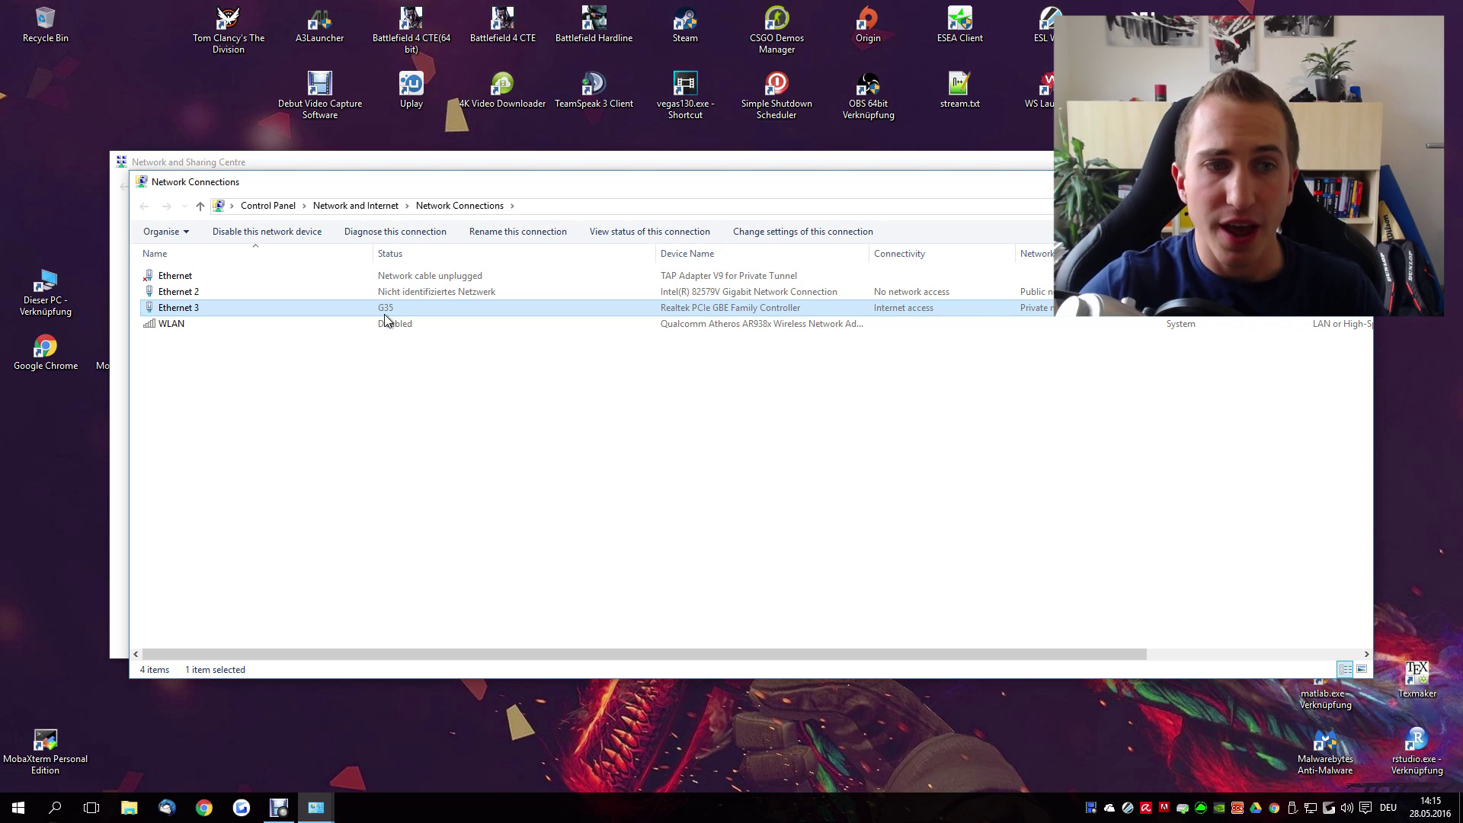
click(208, 293)
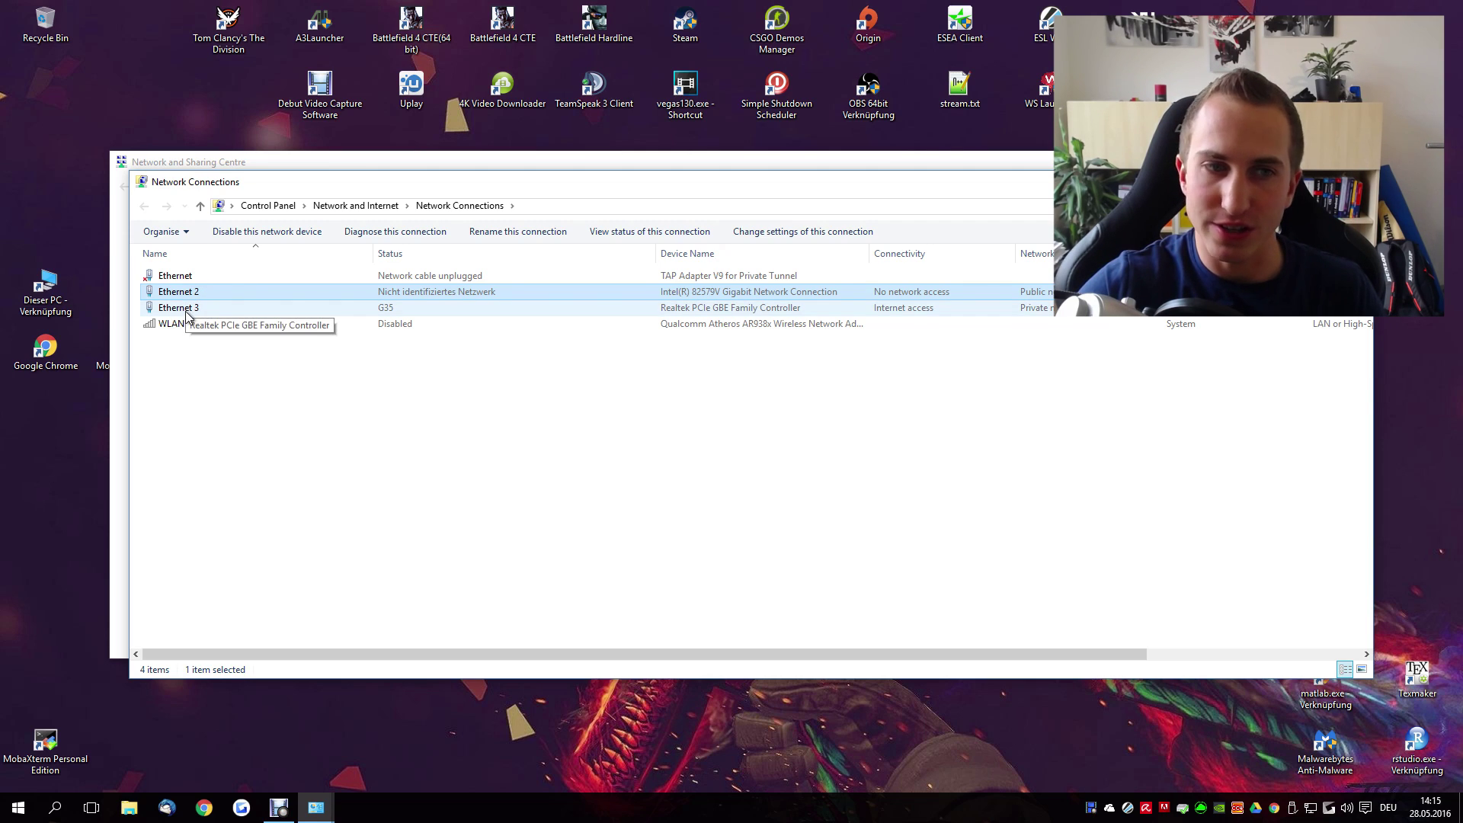
right_click(187, 315)
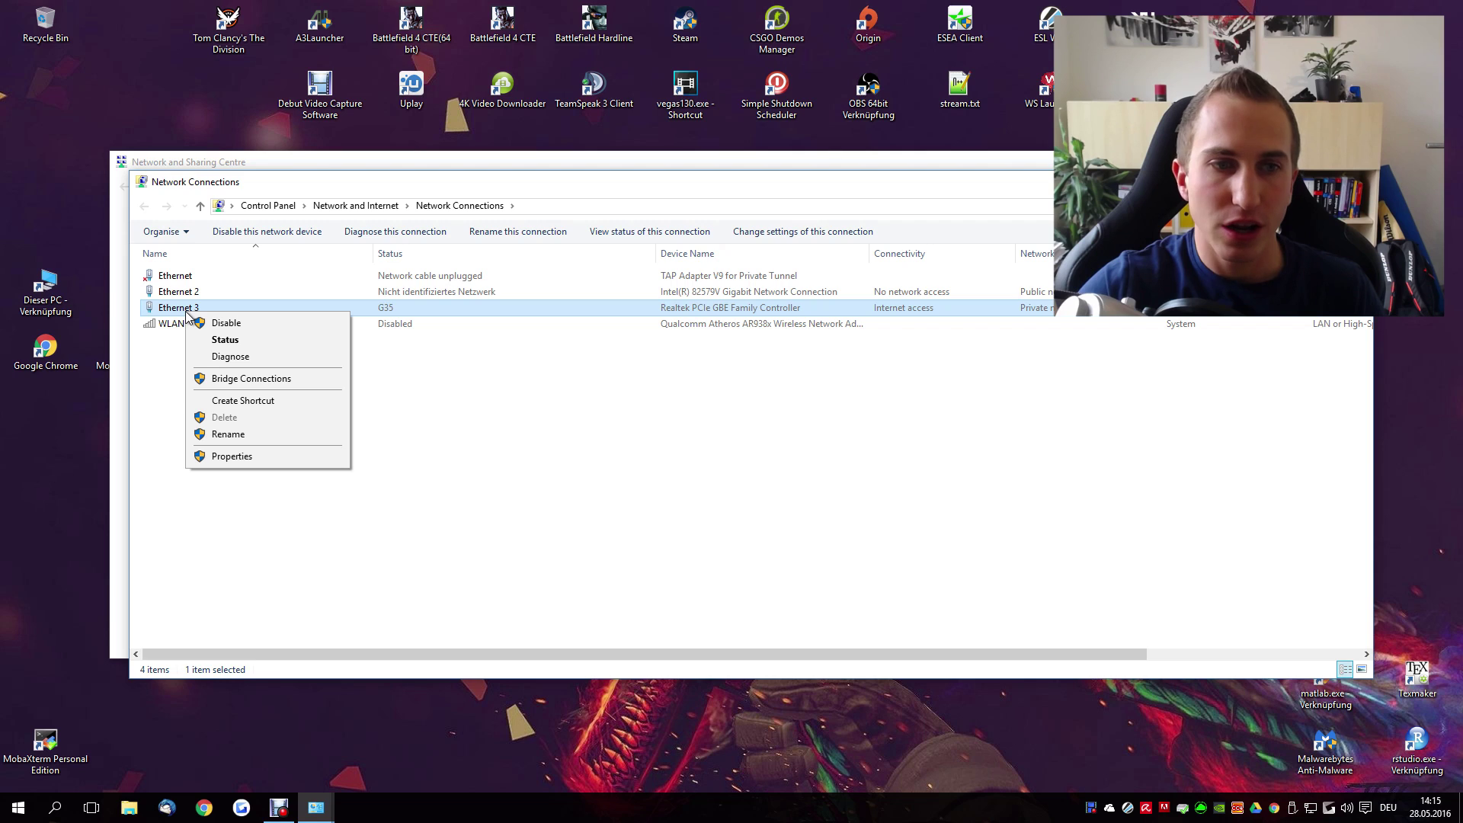
Show Ethernet 3's details: IPv4 192.168.0.5, DNS server 192.168.0.1
click(228, 340)
click(637, 401)
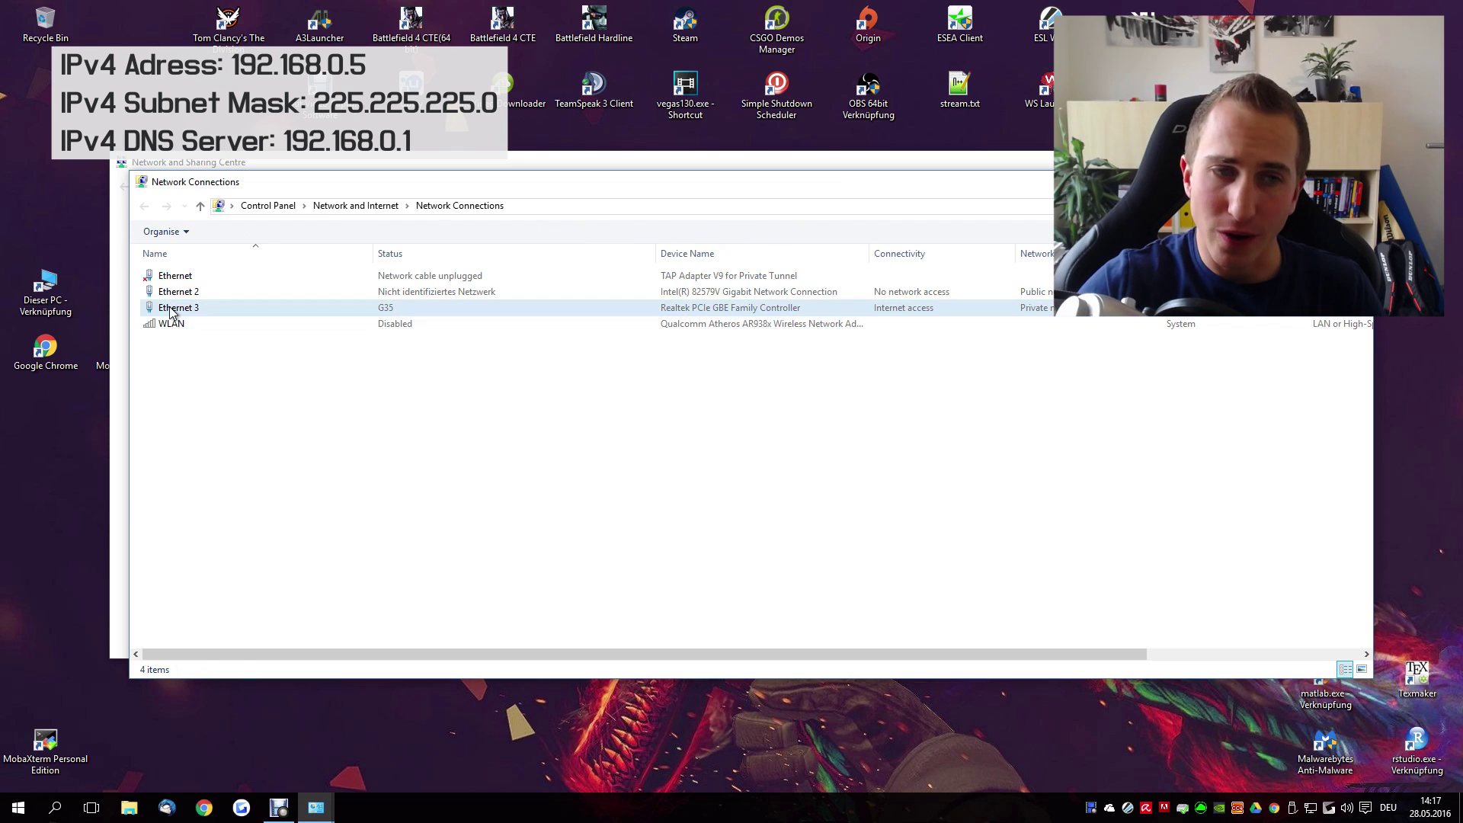
Enable internet connection sharing on Ethernet 3 with Ethernet 2 as the home network
right_click(169, 308)
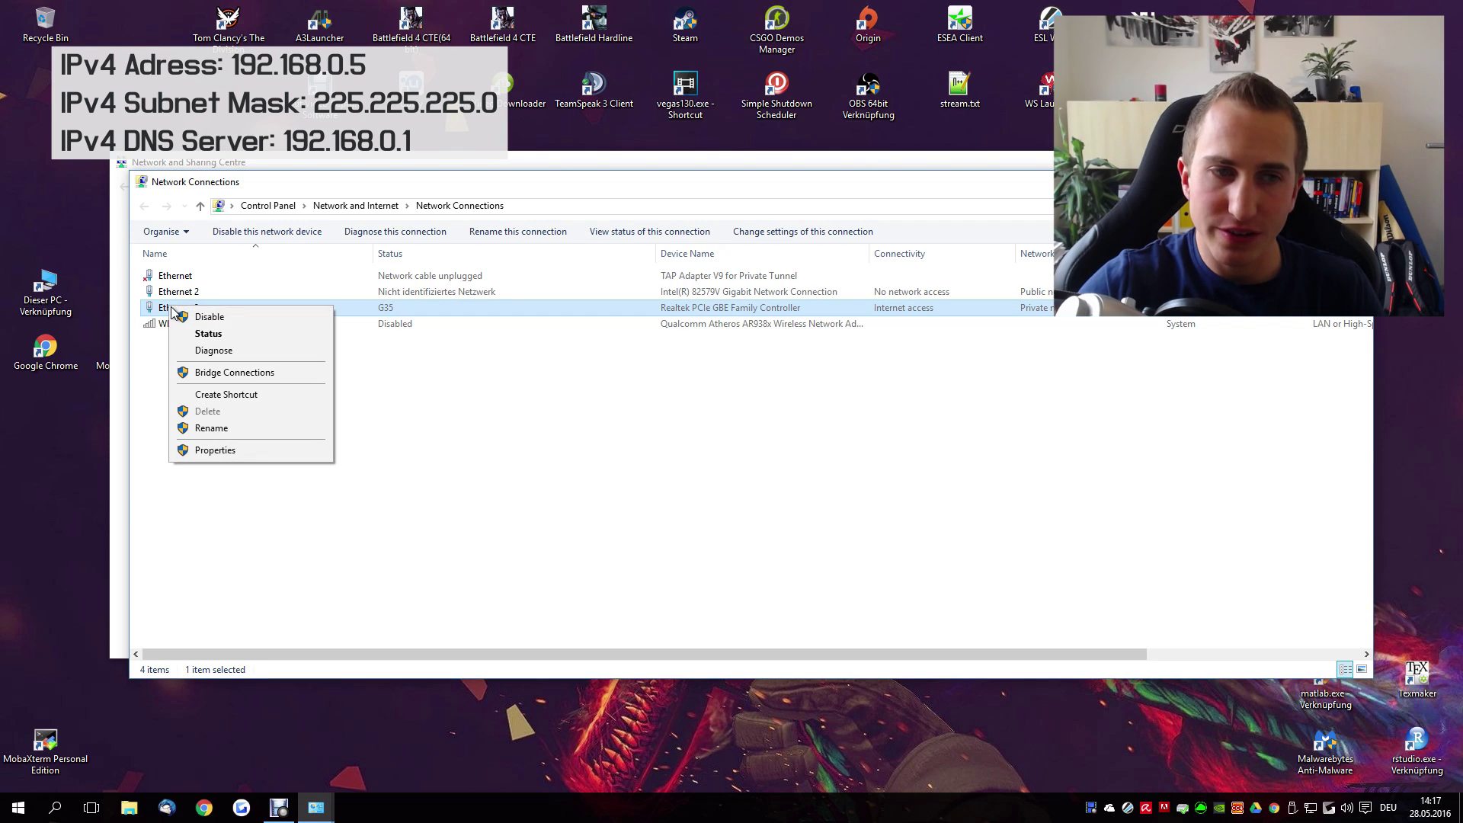
click(211, 451)
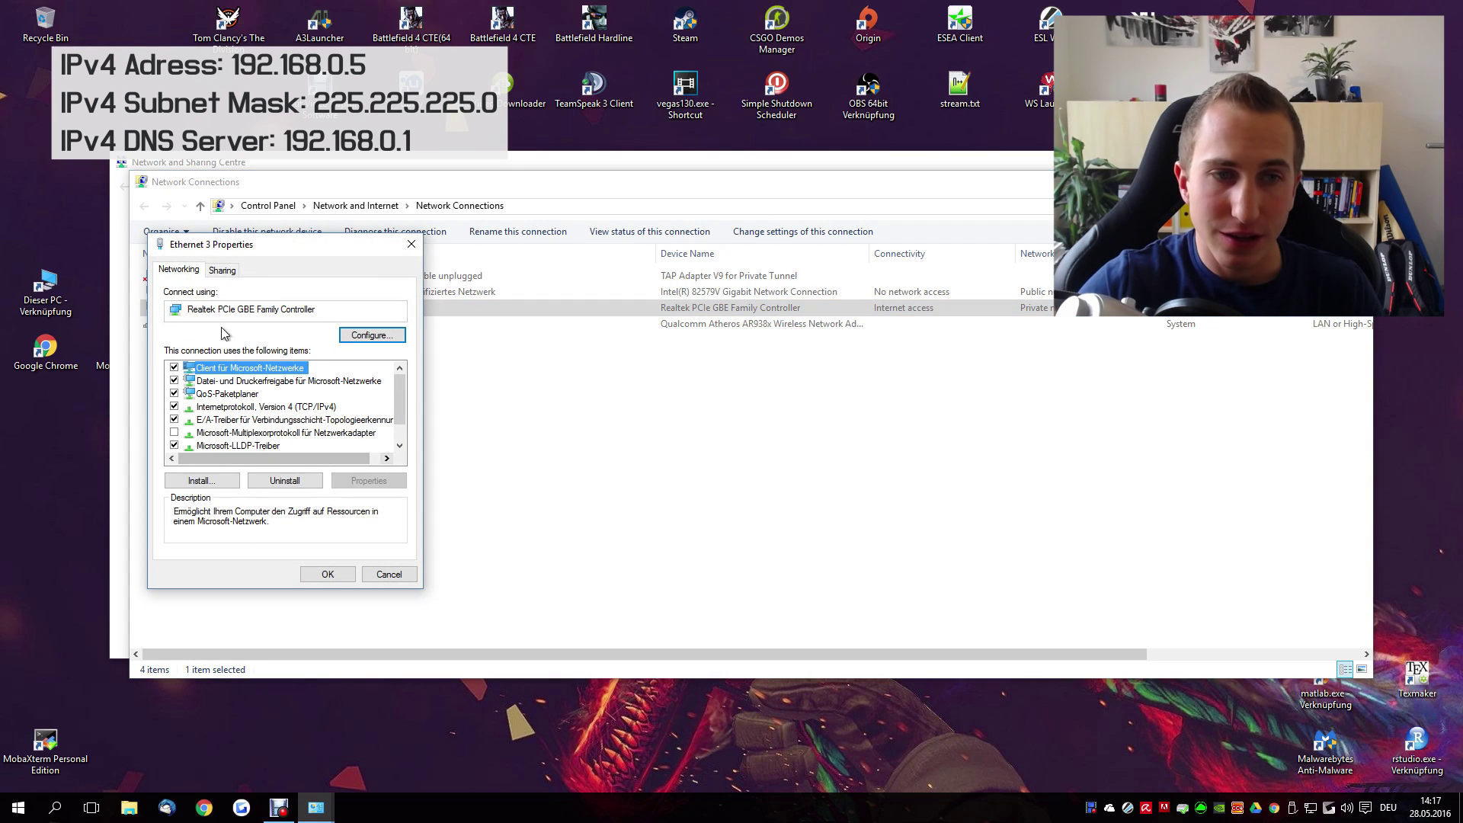
click(223, 272)
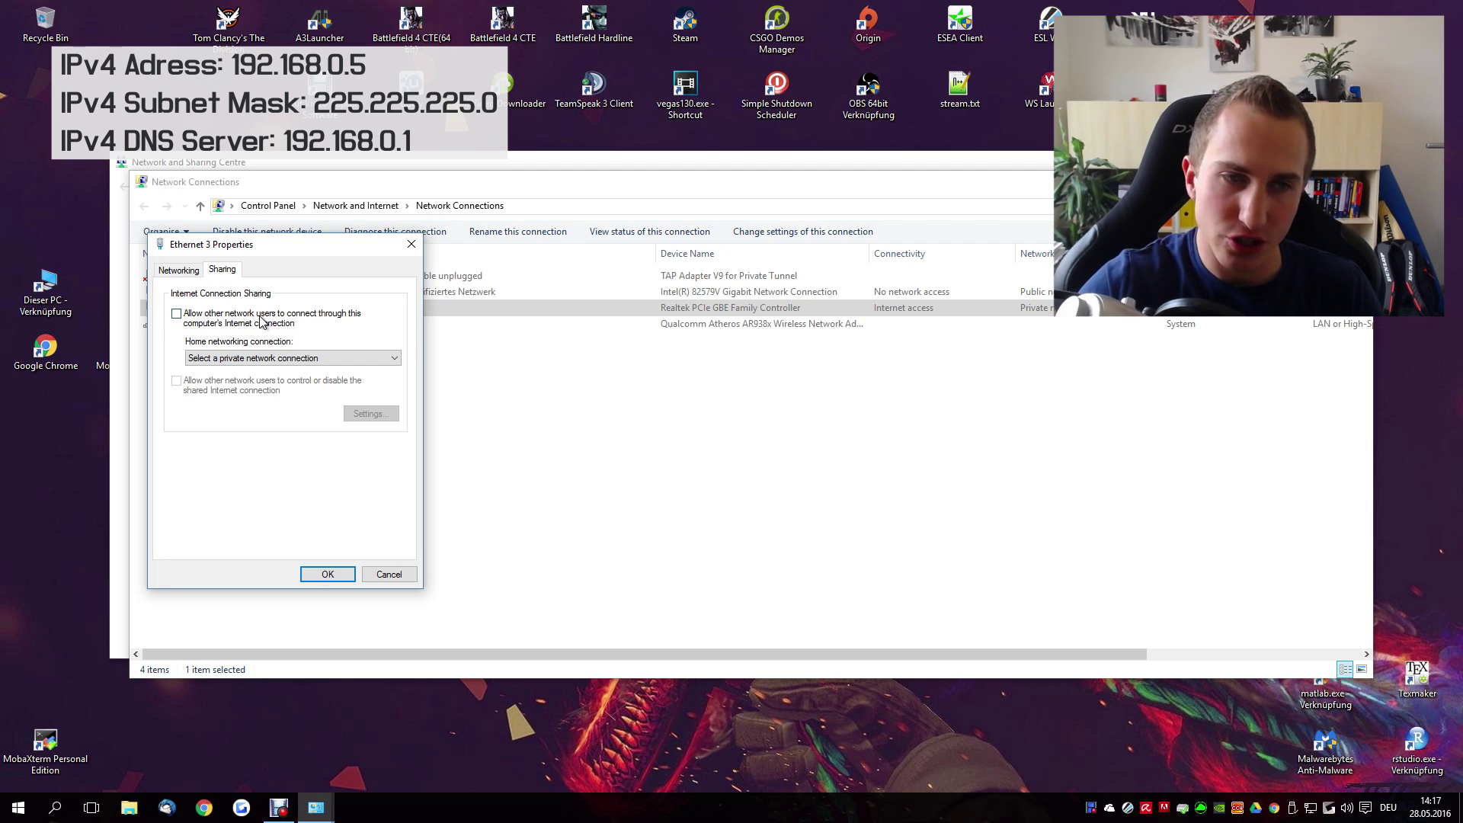
click(263, 320)
click(276, 358)
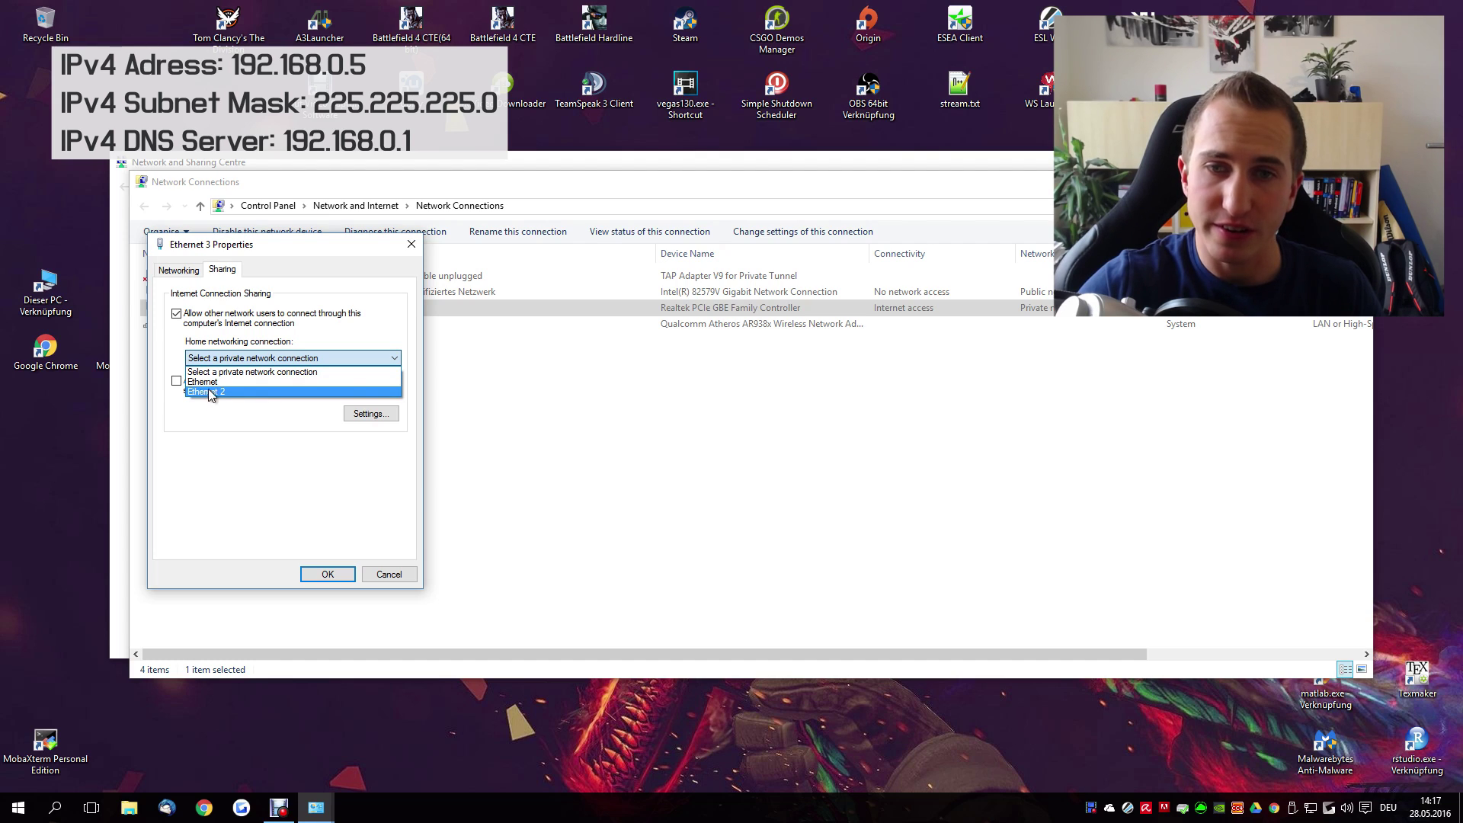
click(219, 391)
click(327, 574)
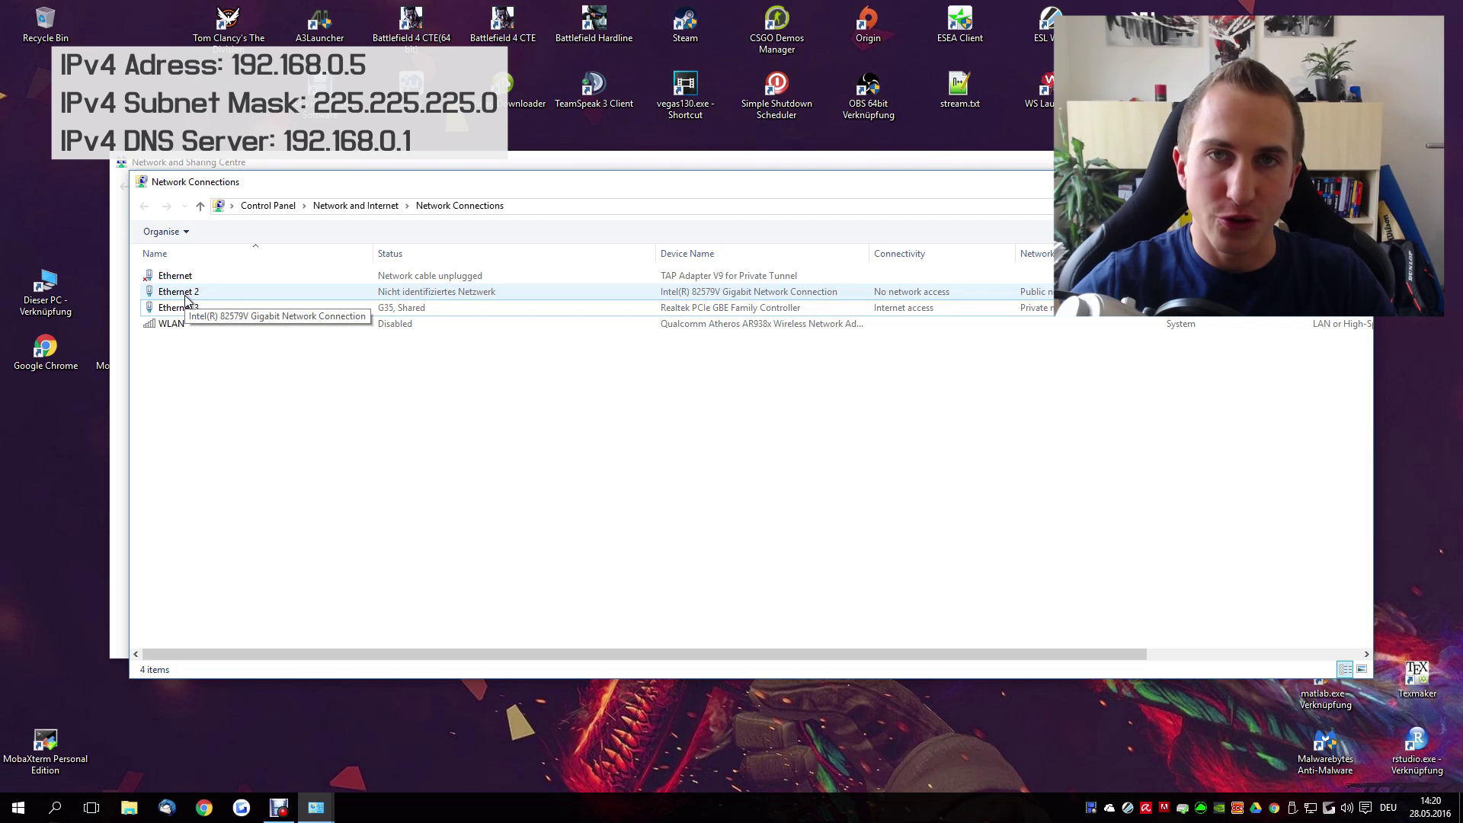
Open the IPv4 properties of Ethernet 2 beside its adapter properties
right_click(185, 299)
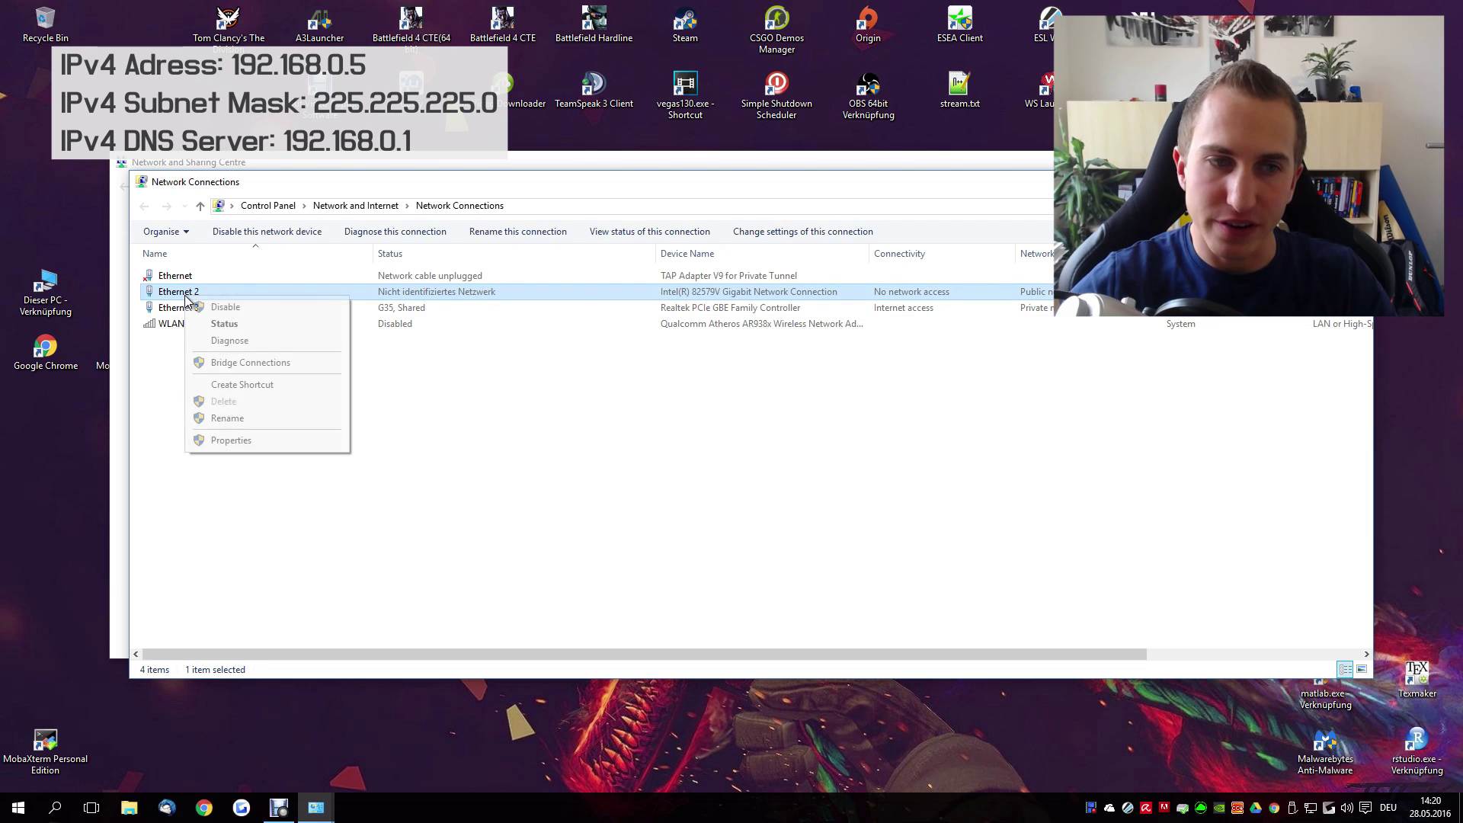
click(267, 440)
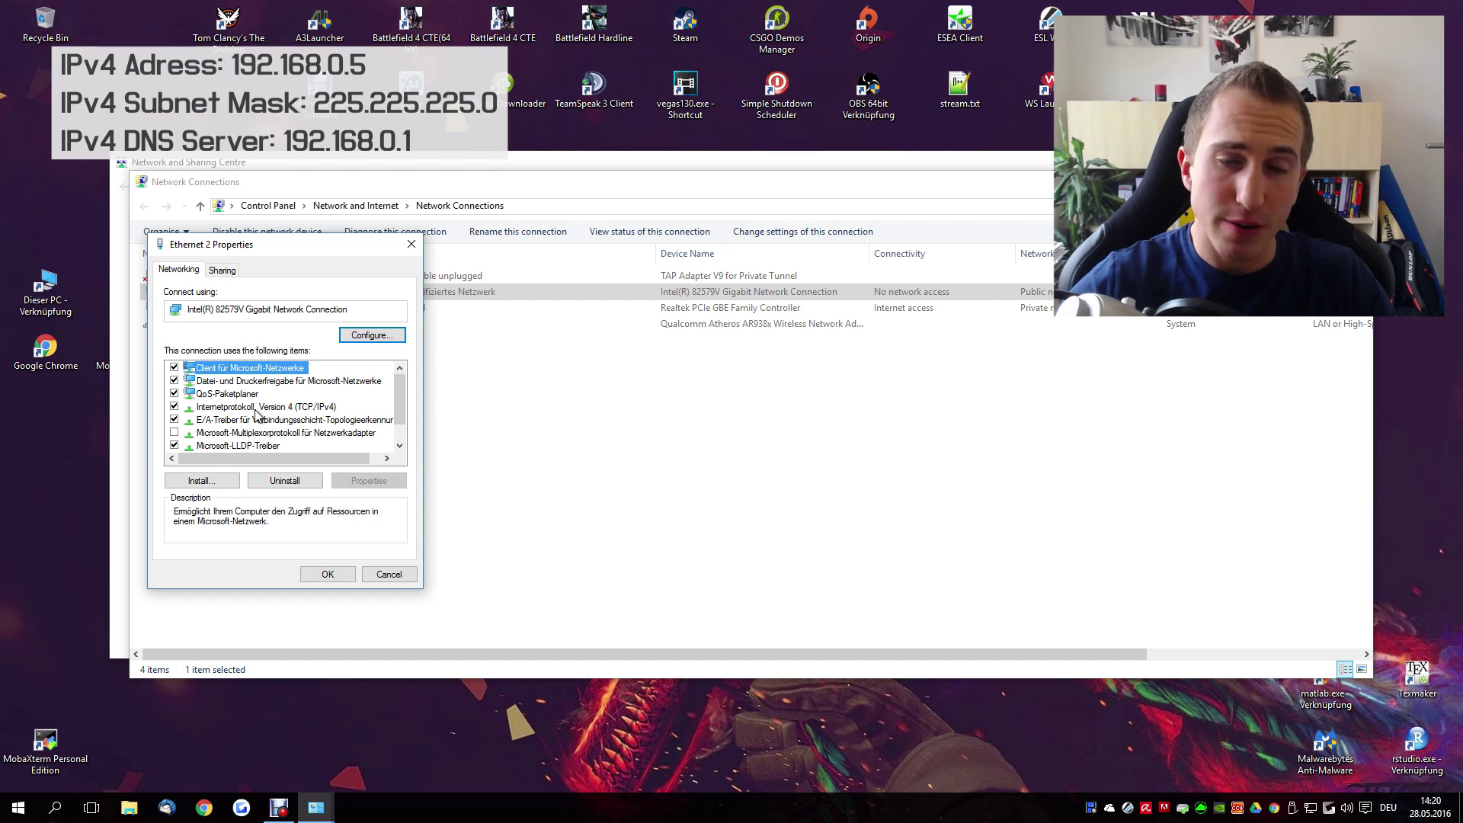
click(265, 409)
click(369, 482)
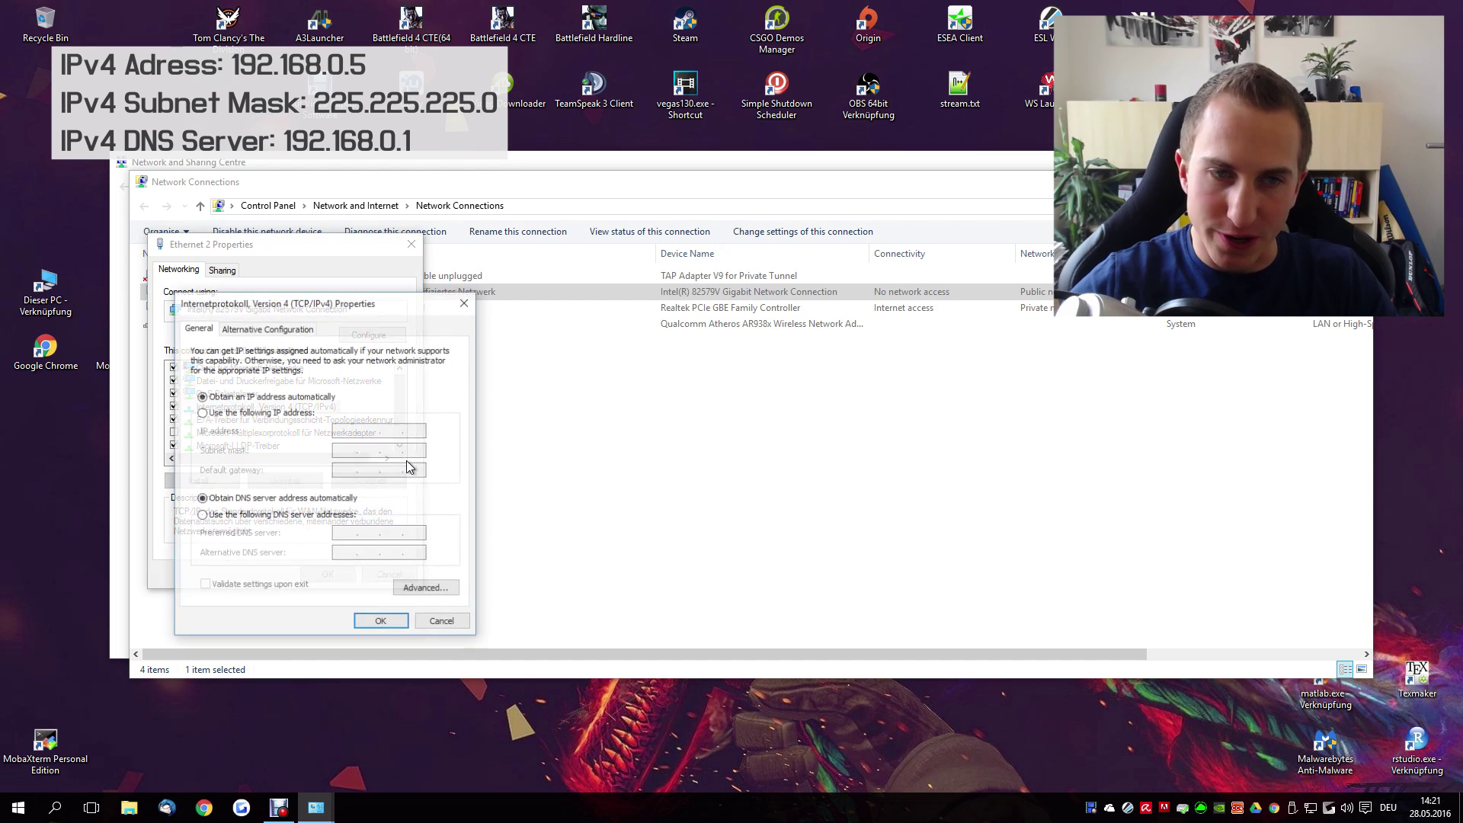
drag(282, 312, 569, 270)
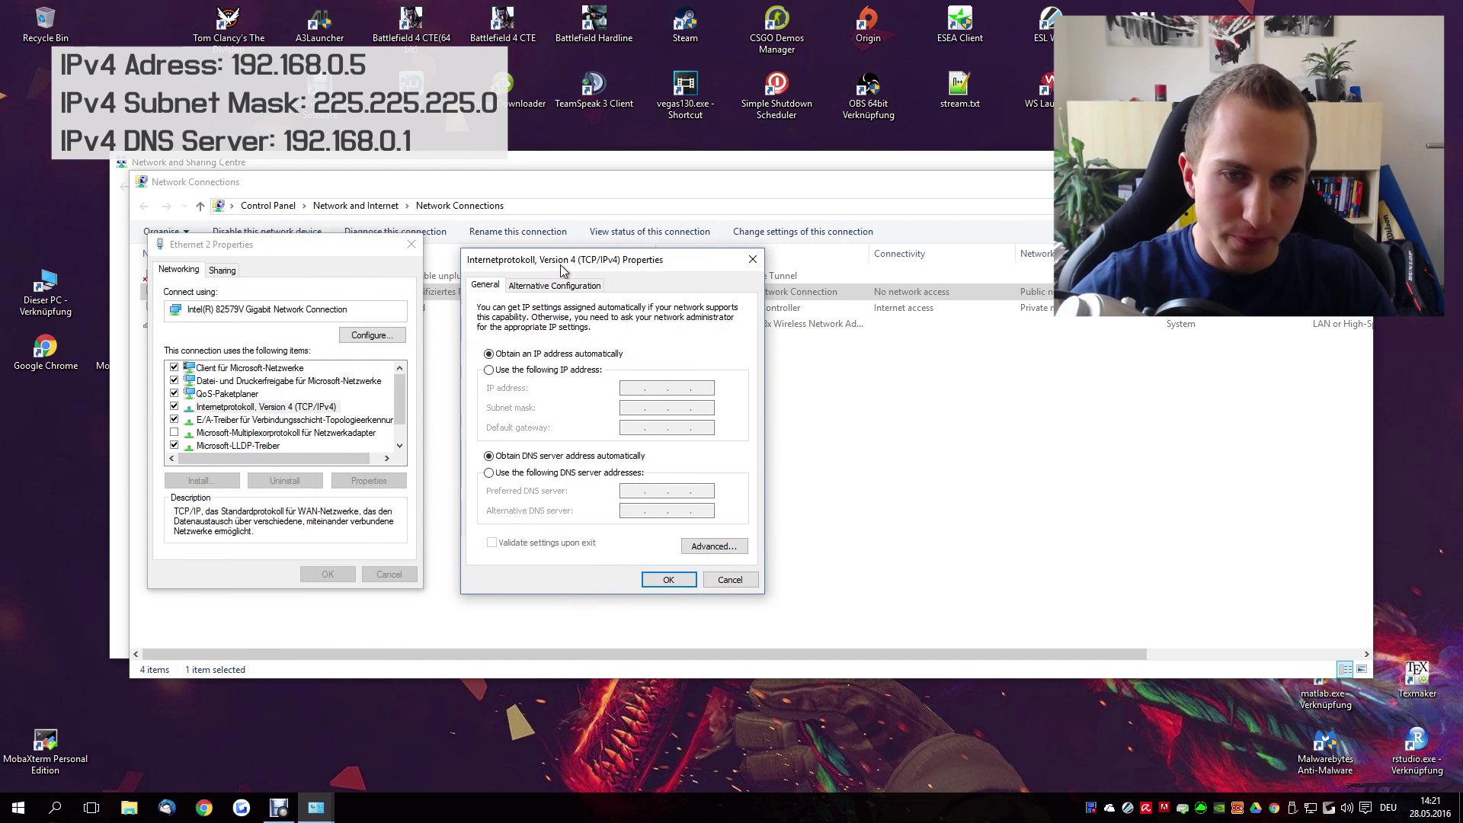
Set fixed IP 192.168.137.1, mask 255.255.255.0 and DNS 192.168.0.1, then apply
click(532, 372)
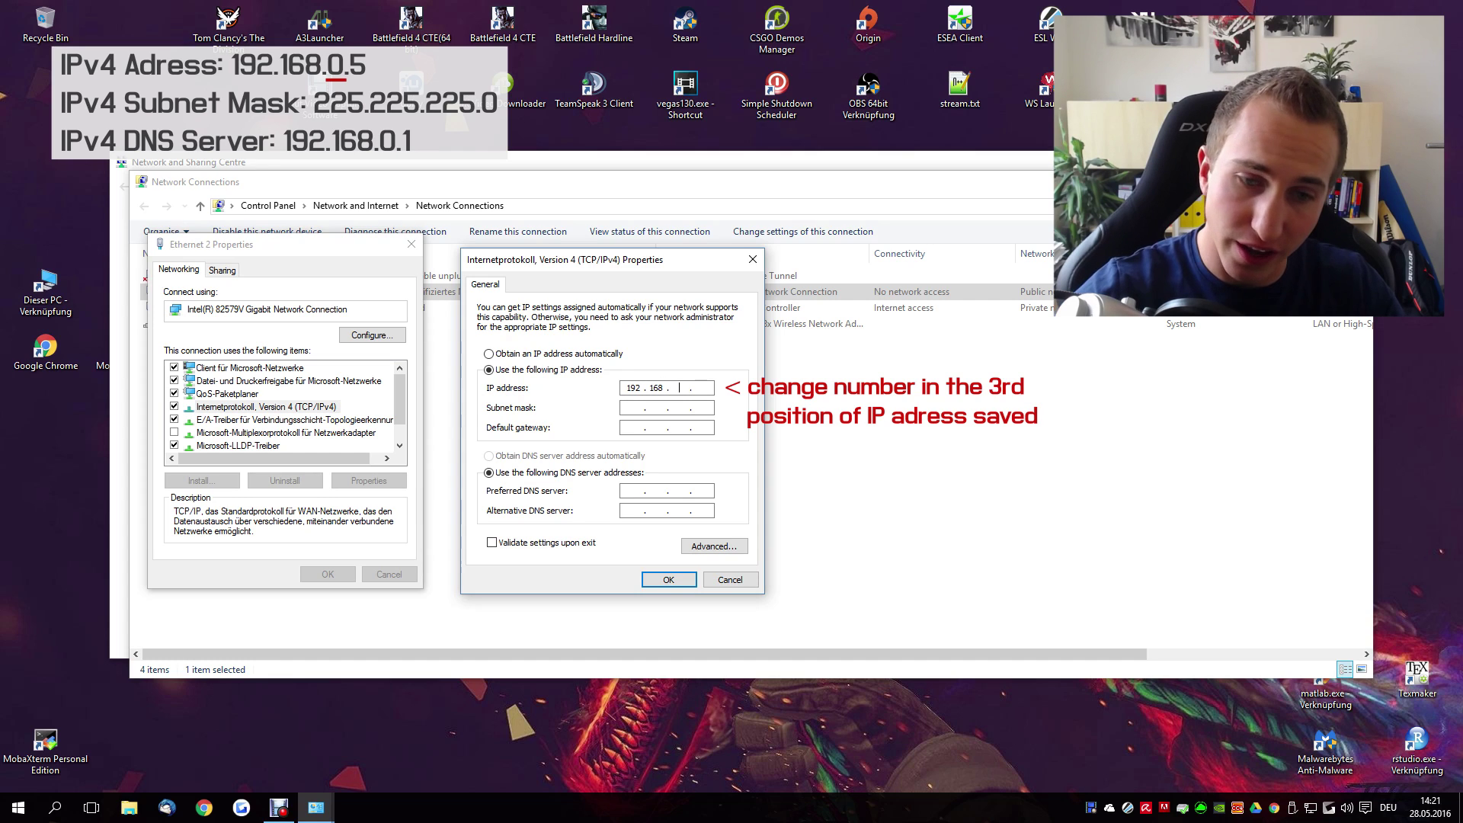
text(137 . )
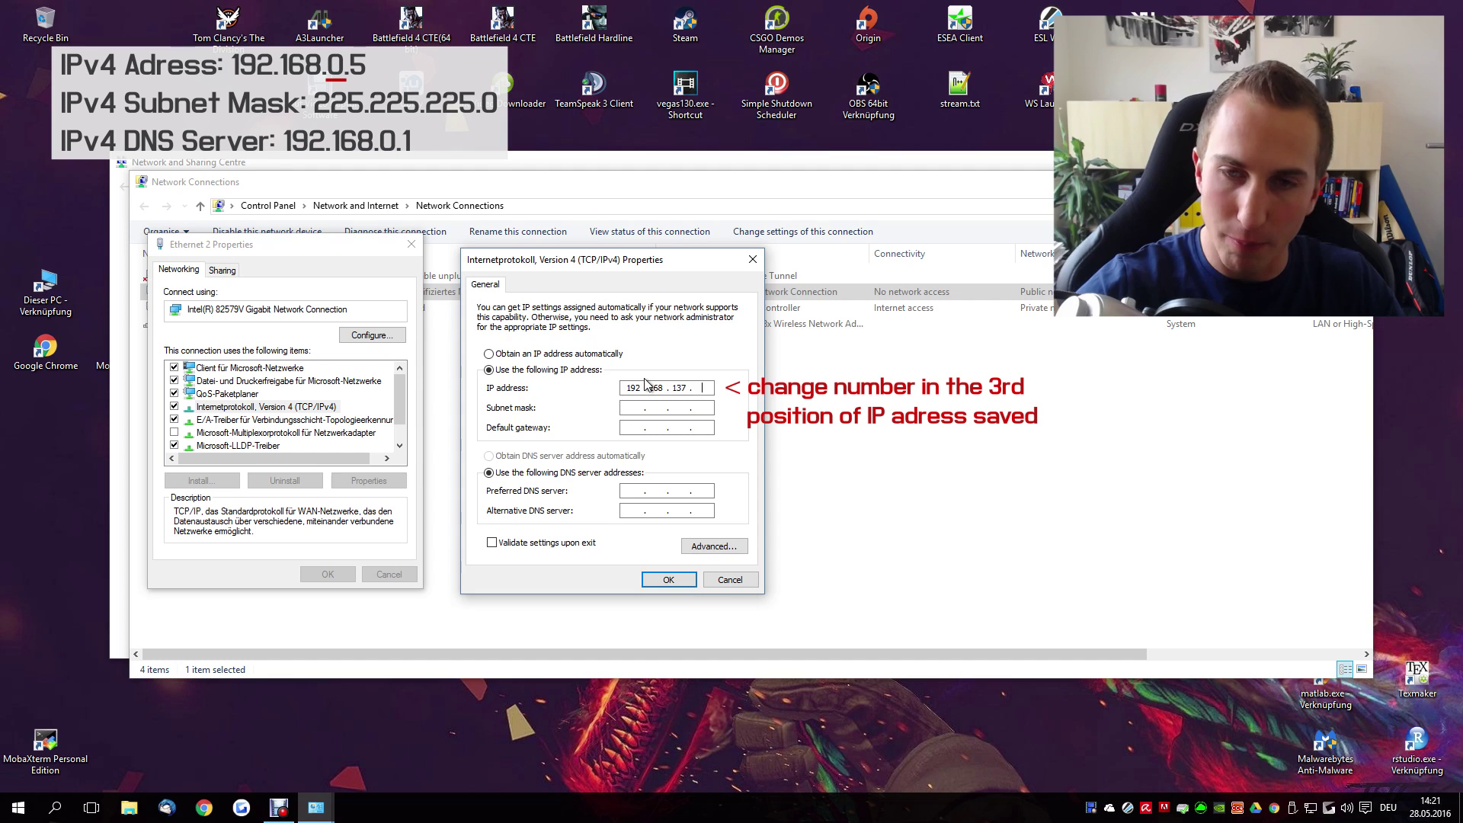
text(1)
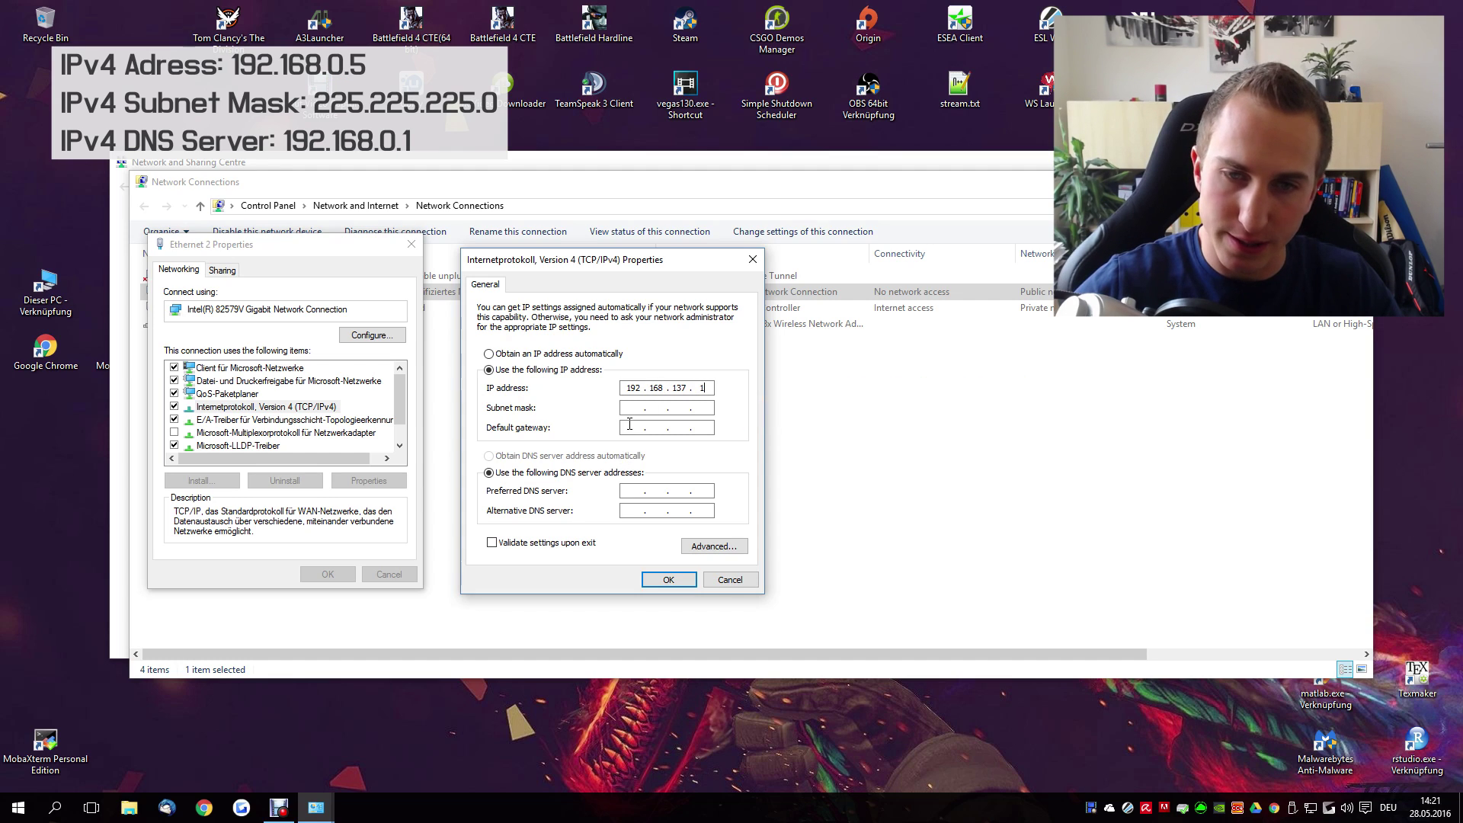
click(629, 407)
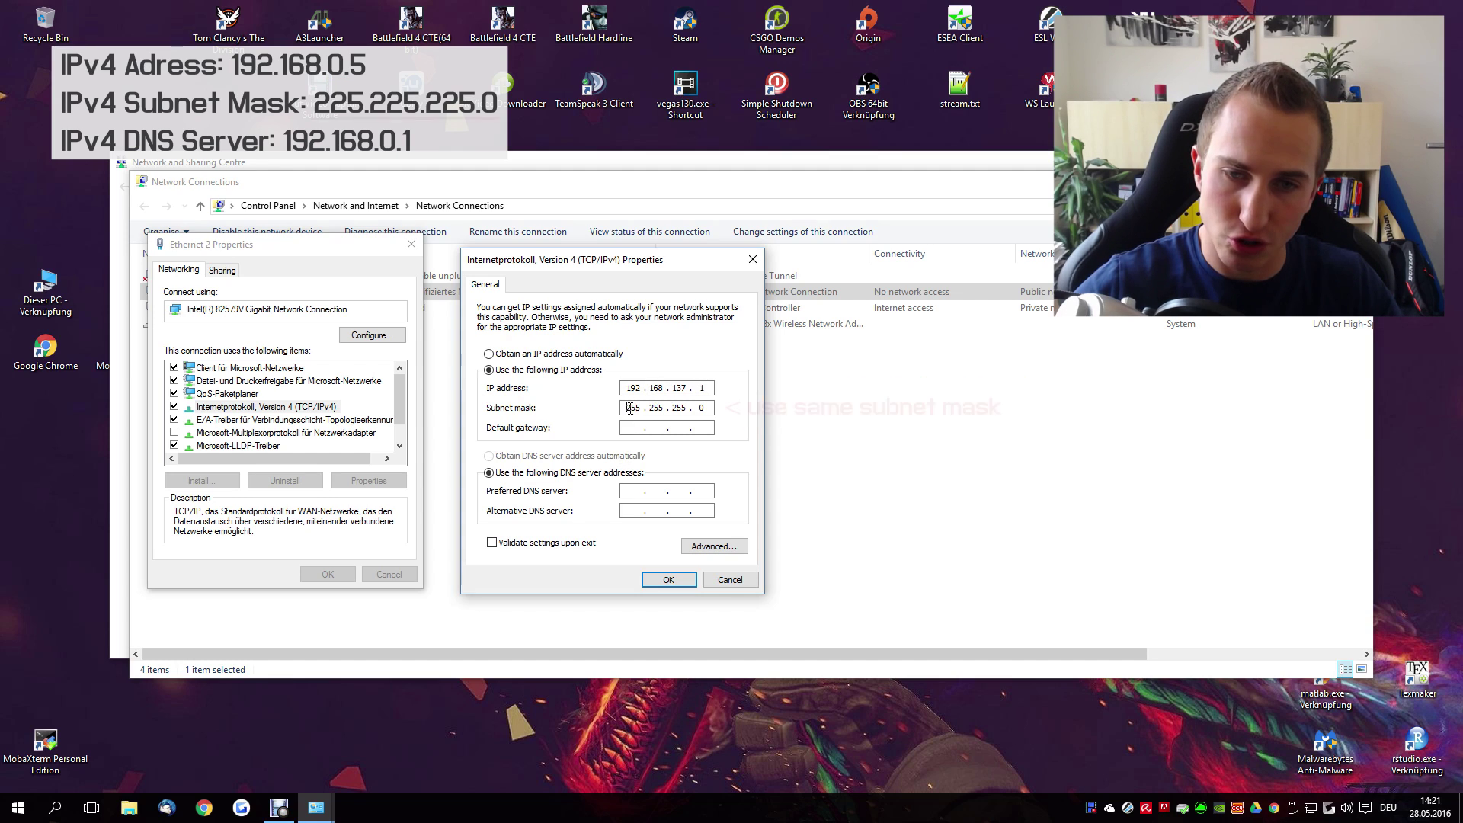
click(630, 493)
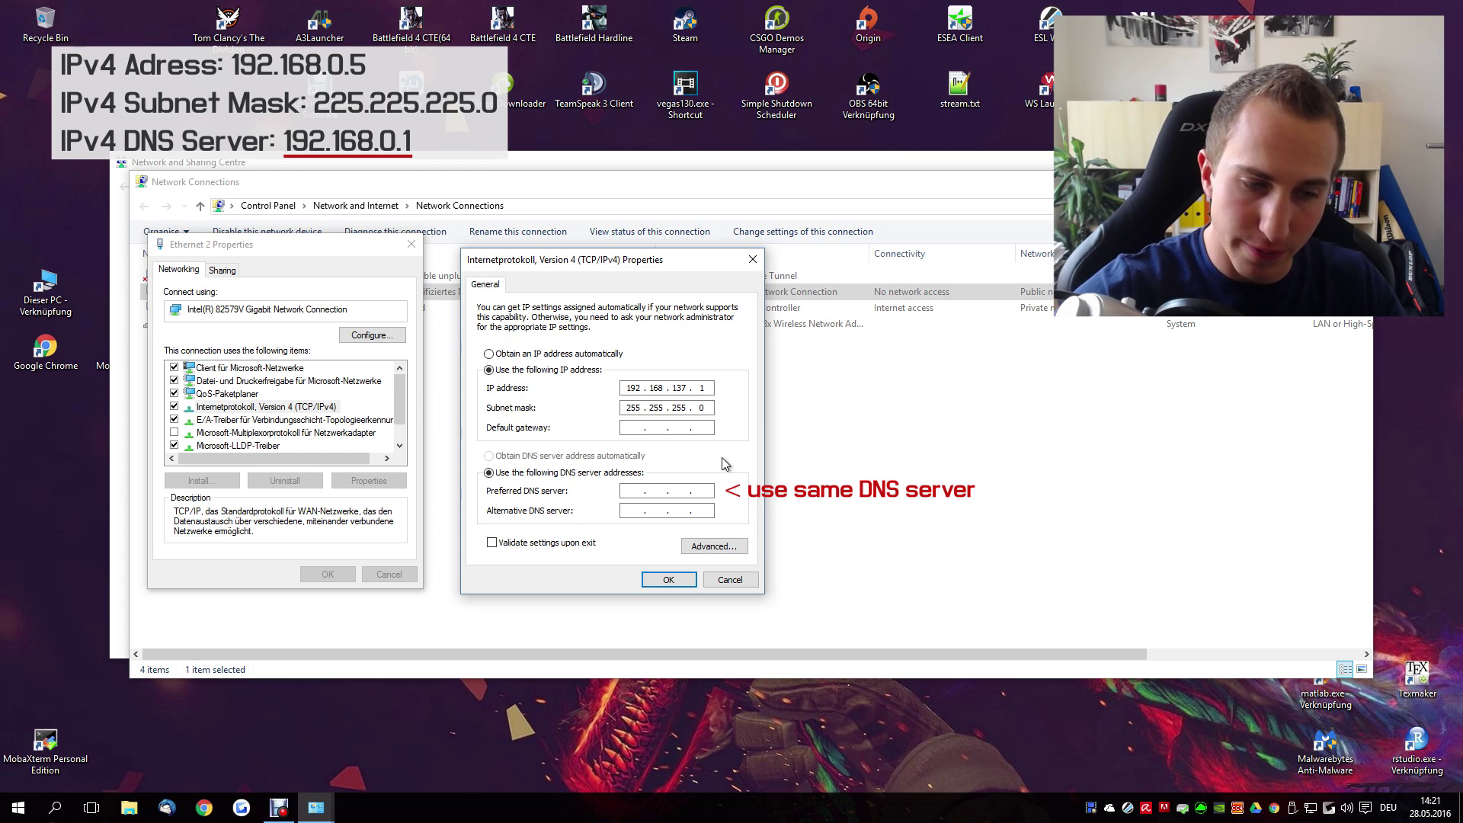
text(192 . )
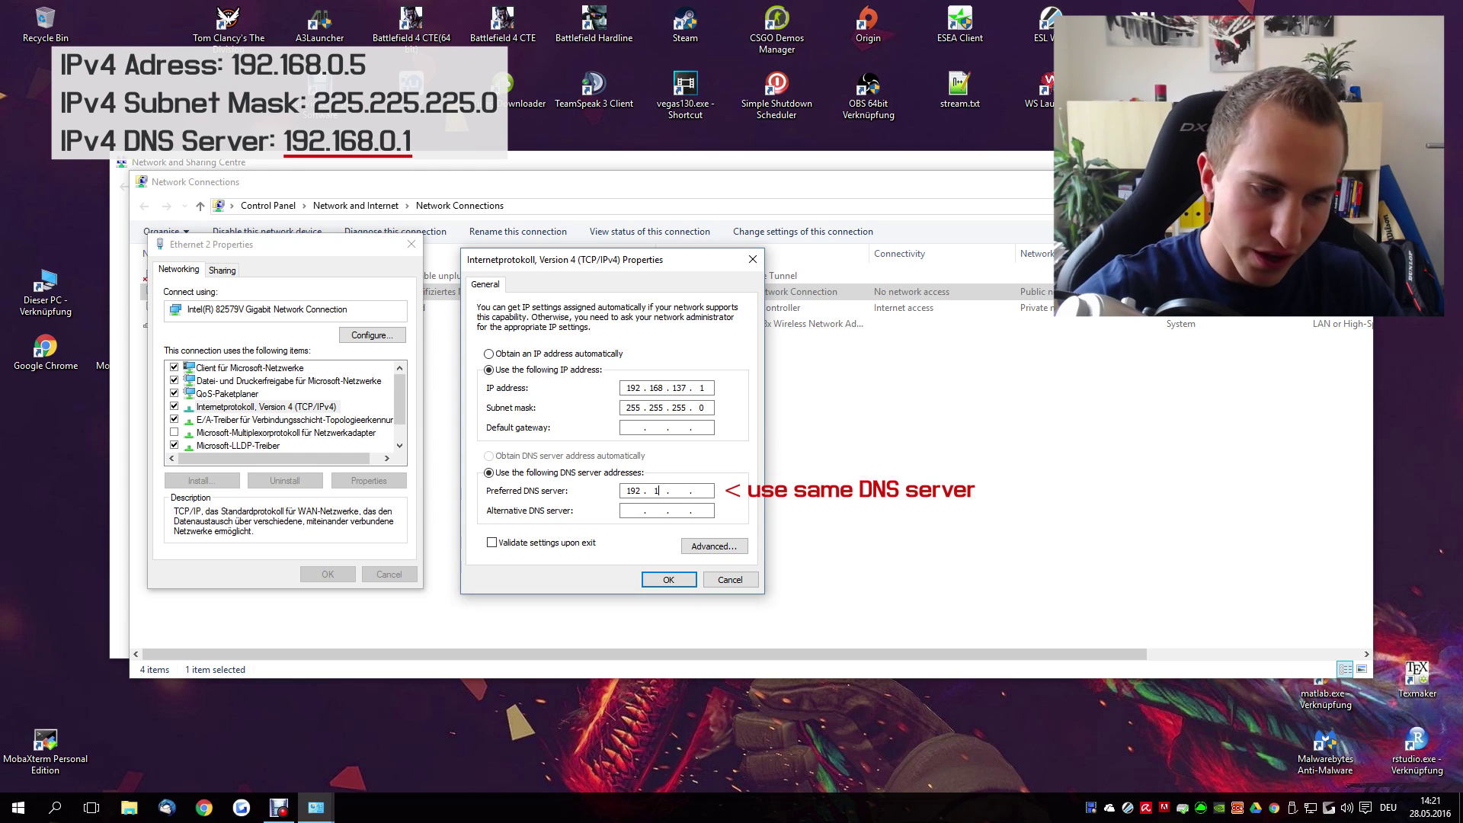
text(168 . 0 . )
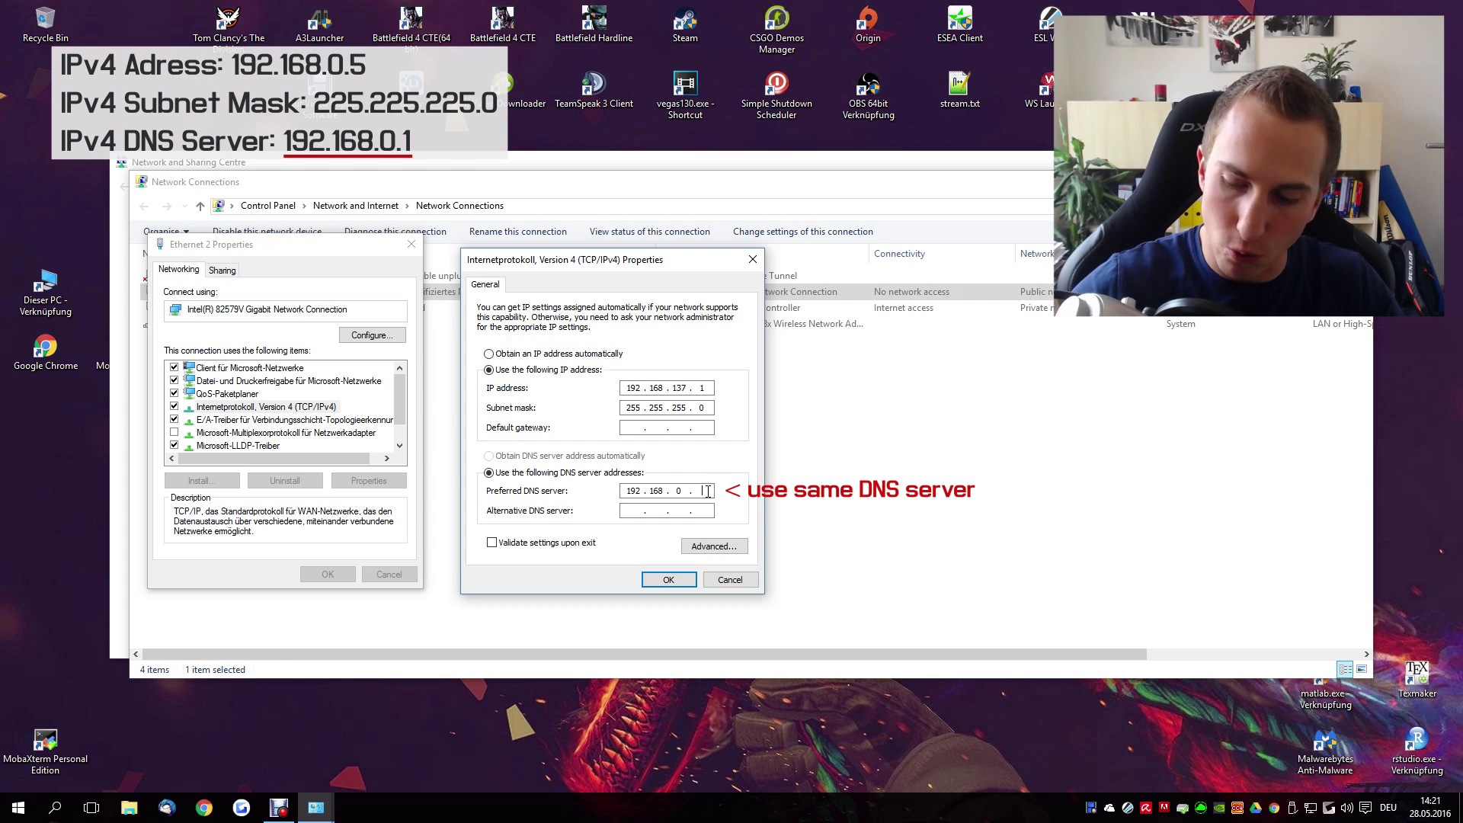
text(1)
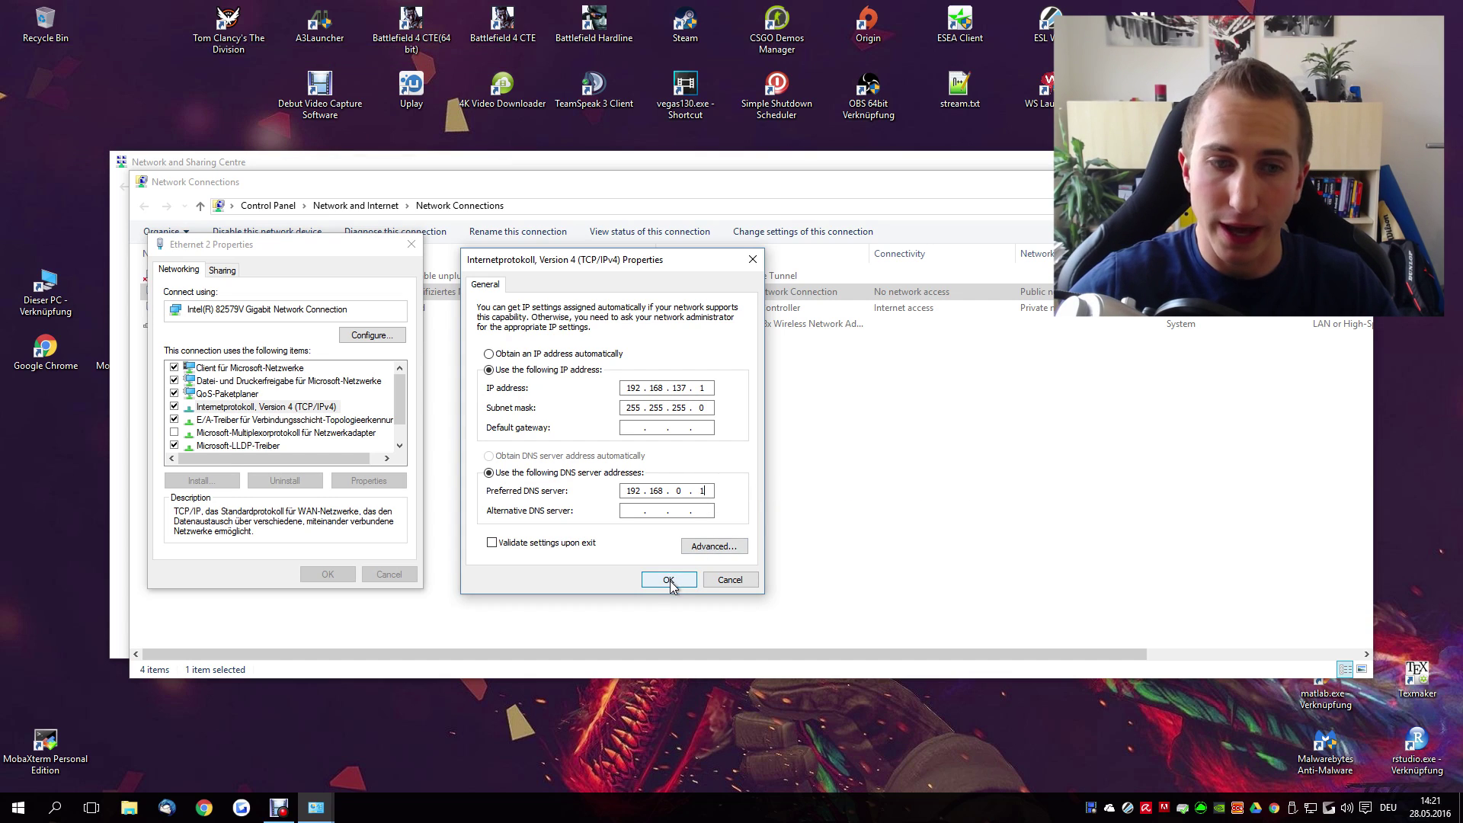
click(668, 580)
click(327, 575)
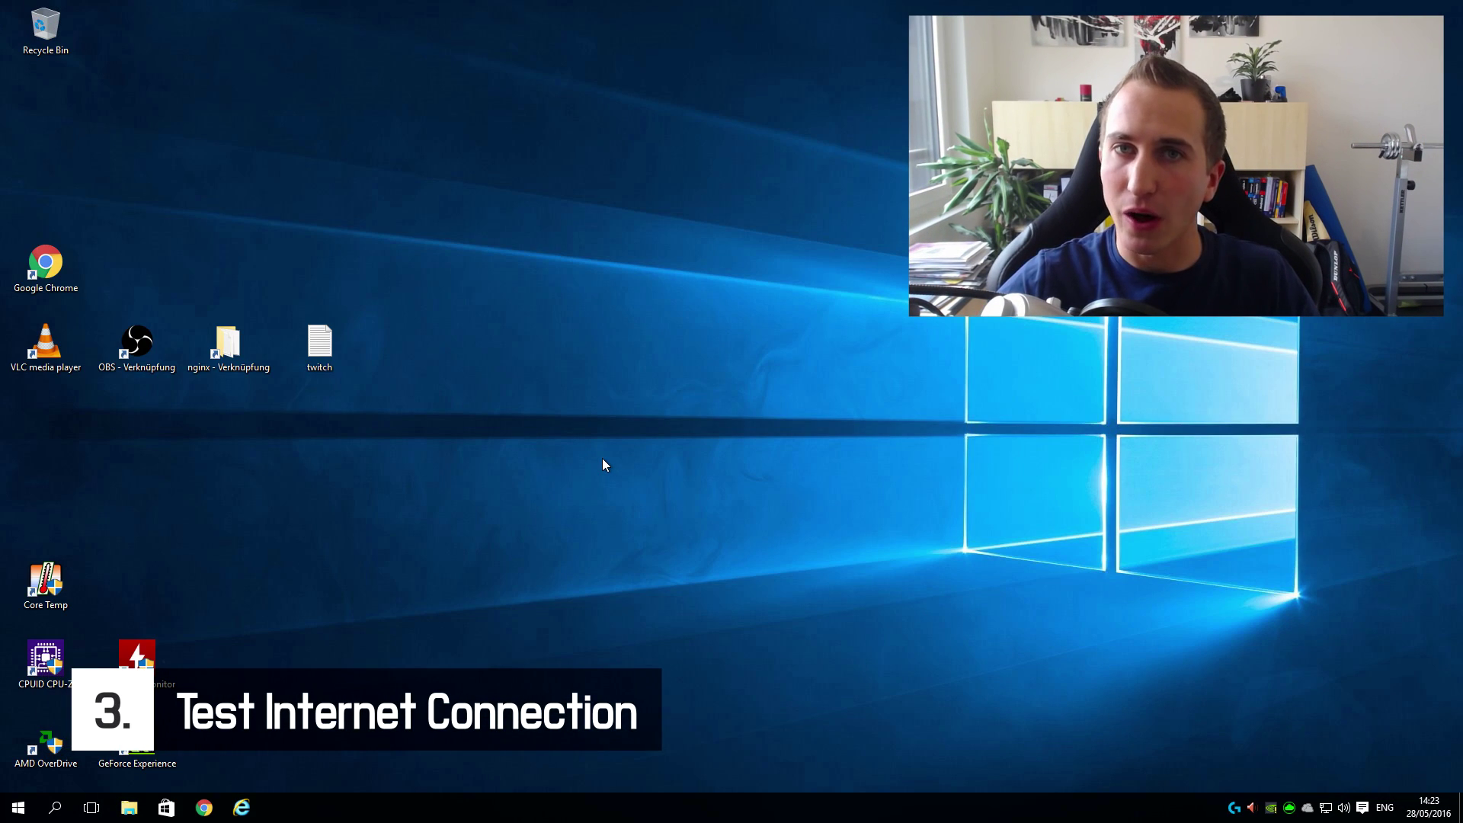
Open the Network Connections list on the second computer
right_click(1324, 808)
click(1345, 795)
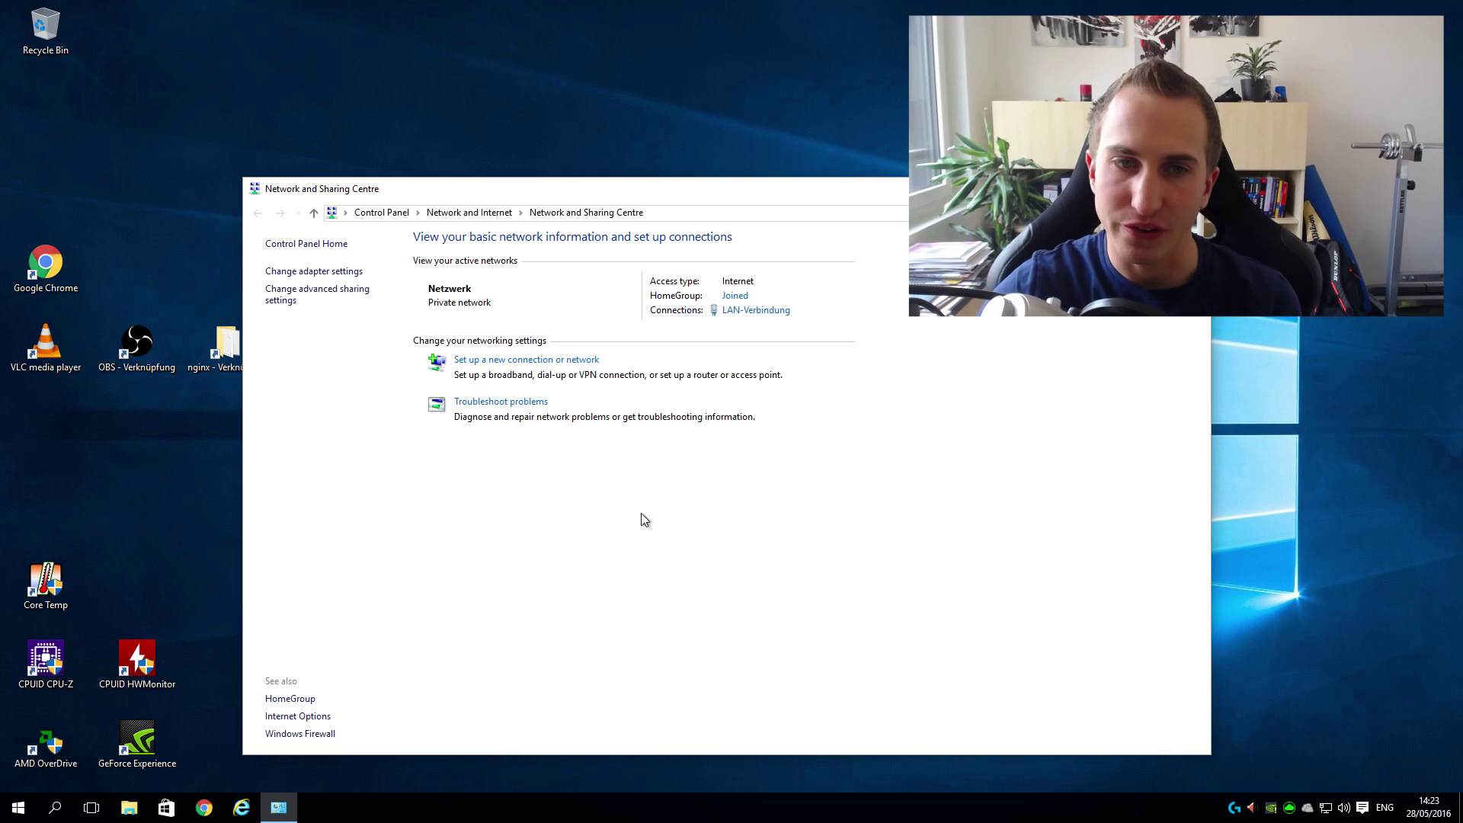
click(339, 272)
Verify LAN-Verbindung's IPv4 obtains IP and DNS automatically, then close its properties
right_click(354, 295)
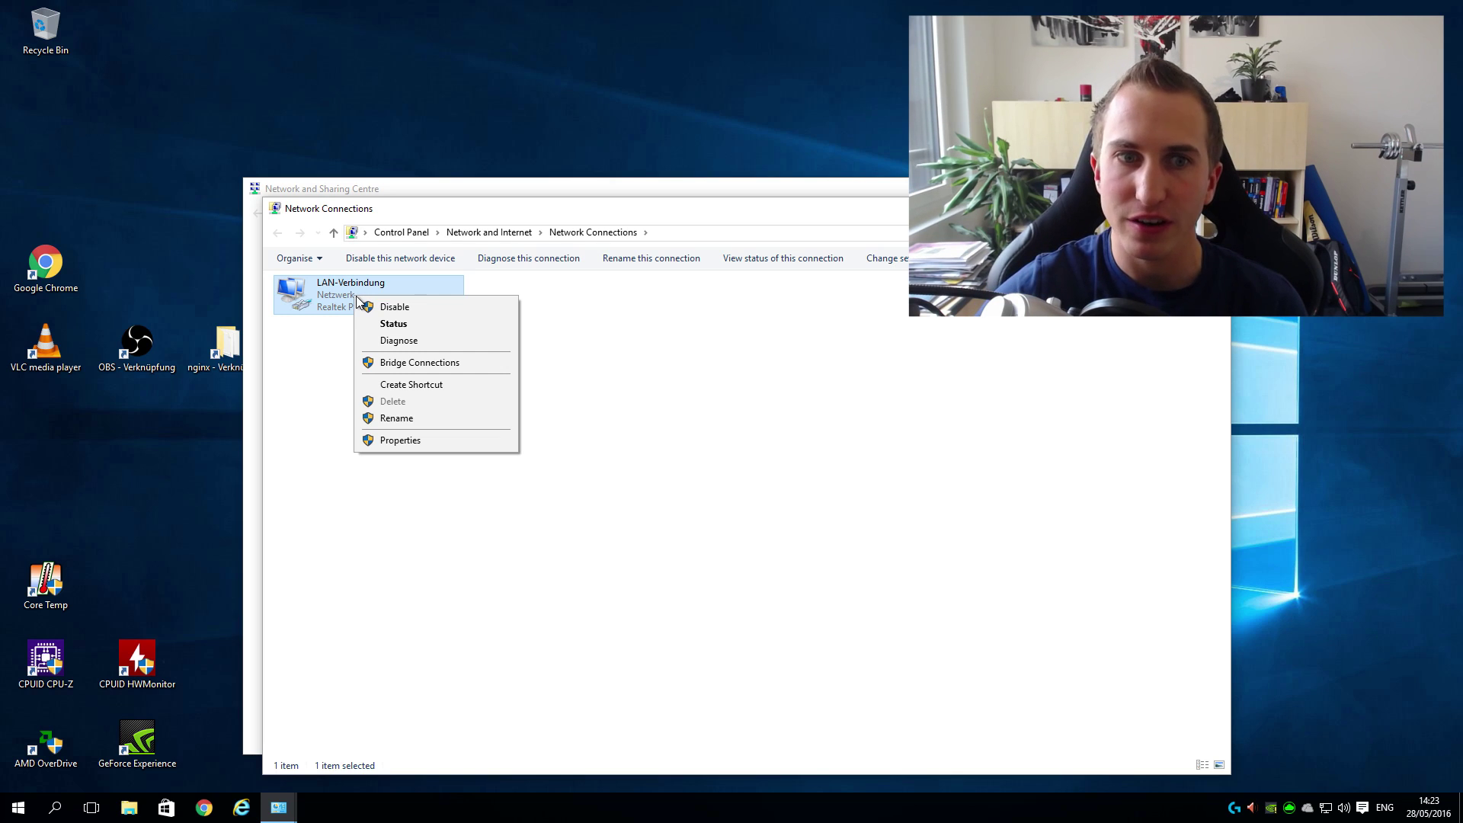
click(395, 442)
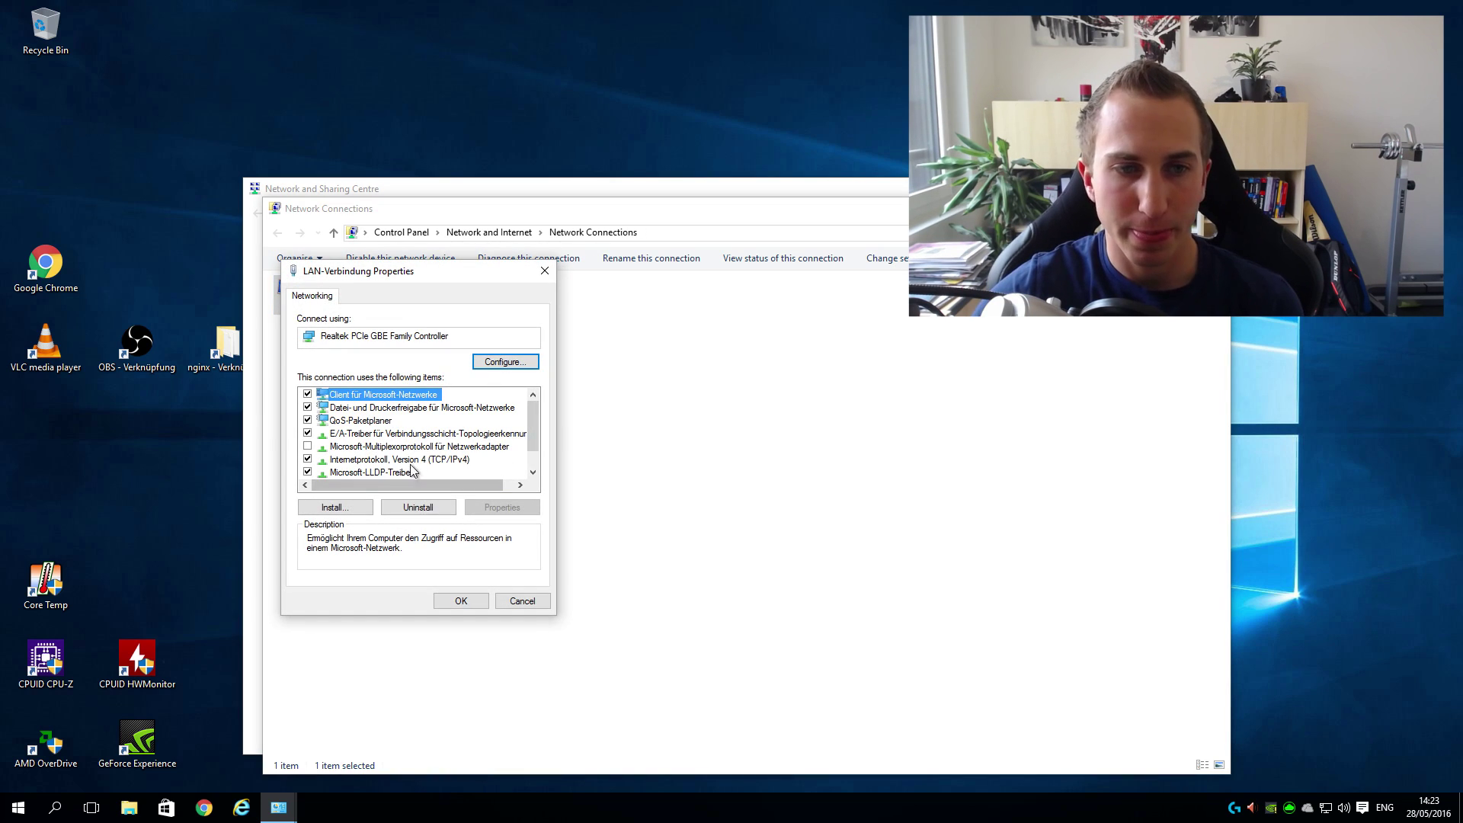
click(374, 459)
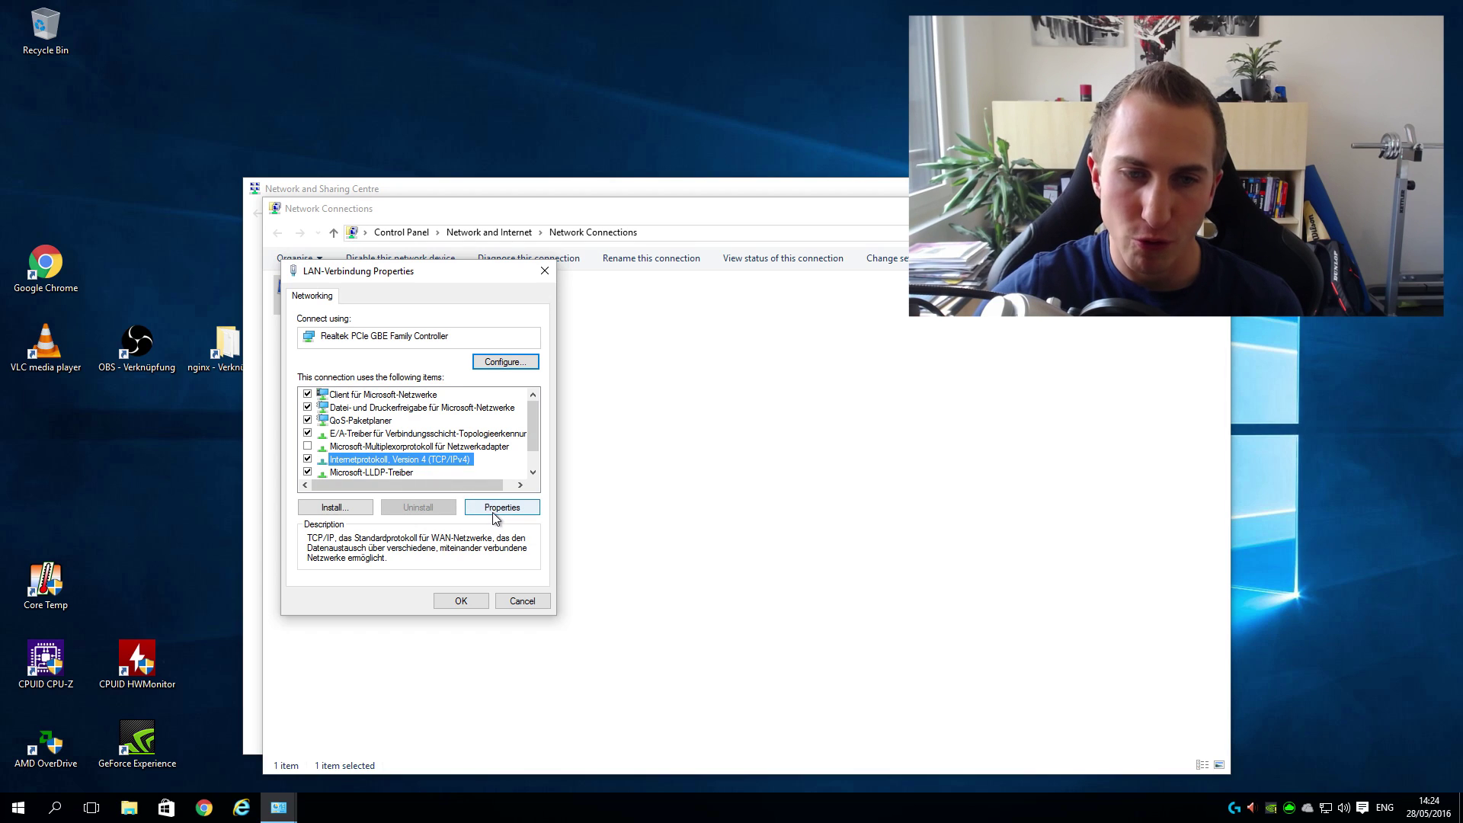
click(501, 508)
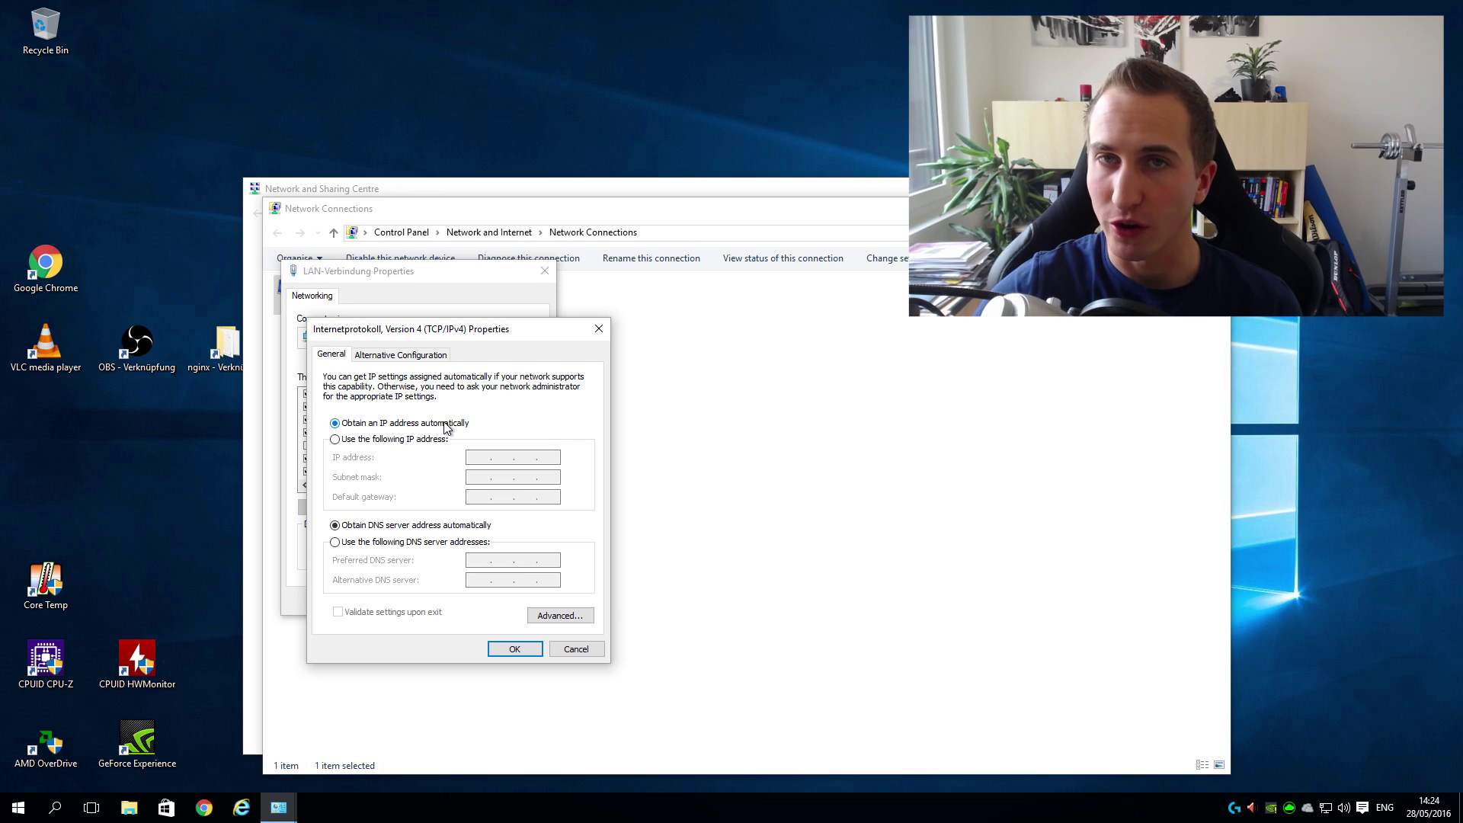
click(512, 648)
click(476, 602)
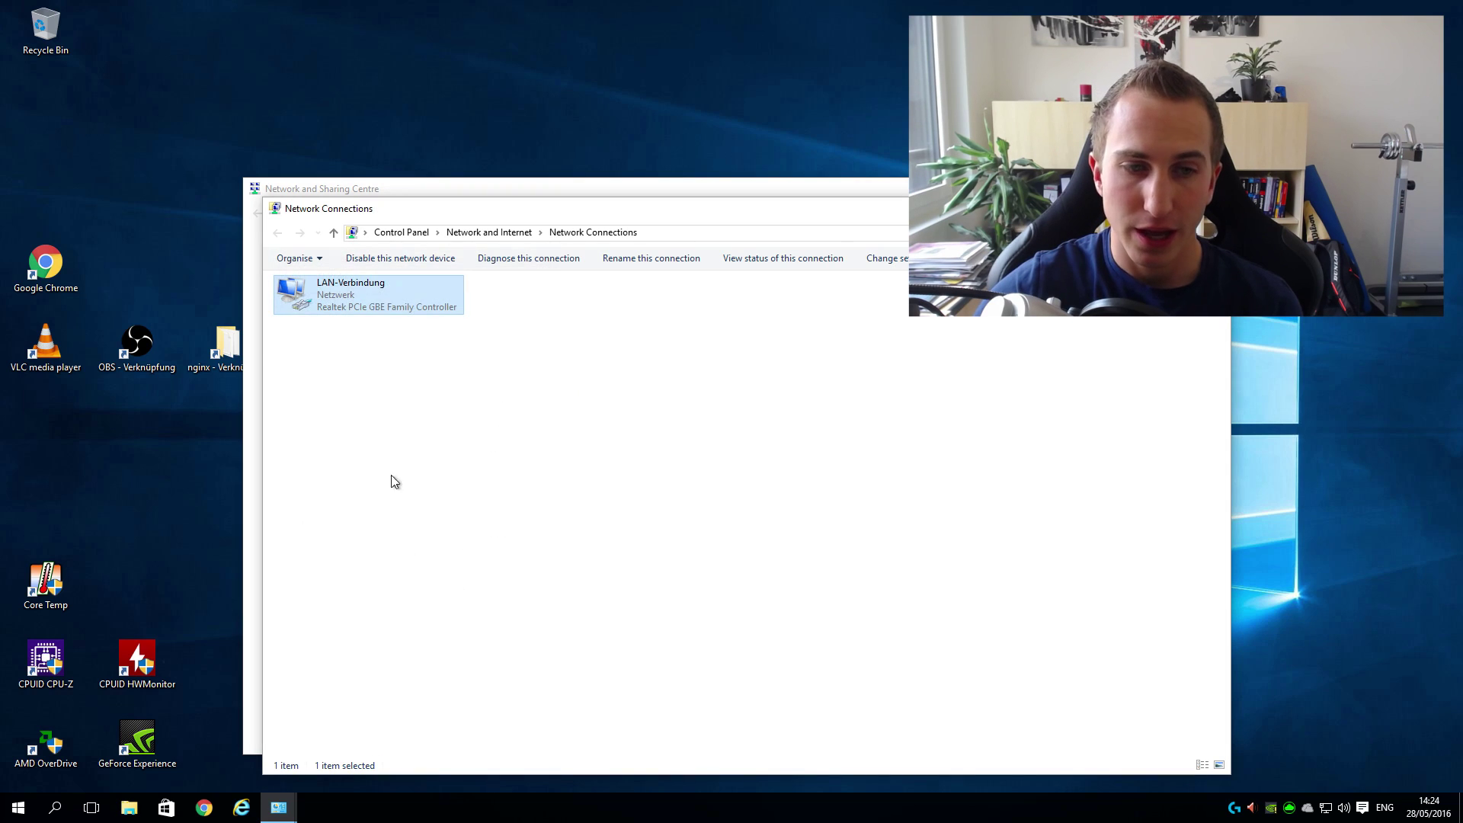
Read LAN-Verbindung's IPv4 address 192.168.137.147 from its details, then close all network windows
right_click(328, 292)
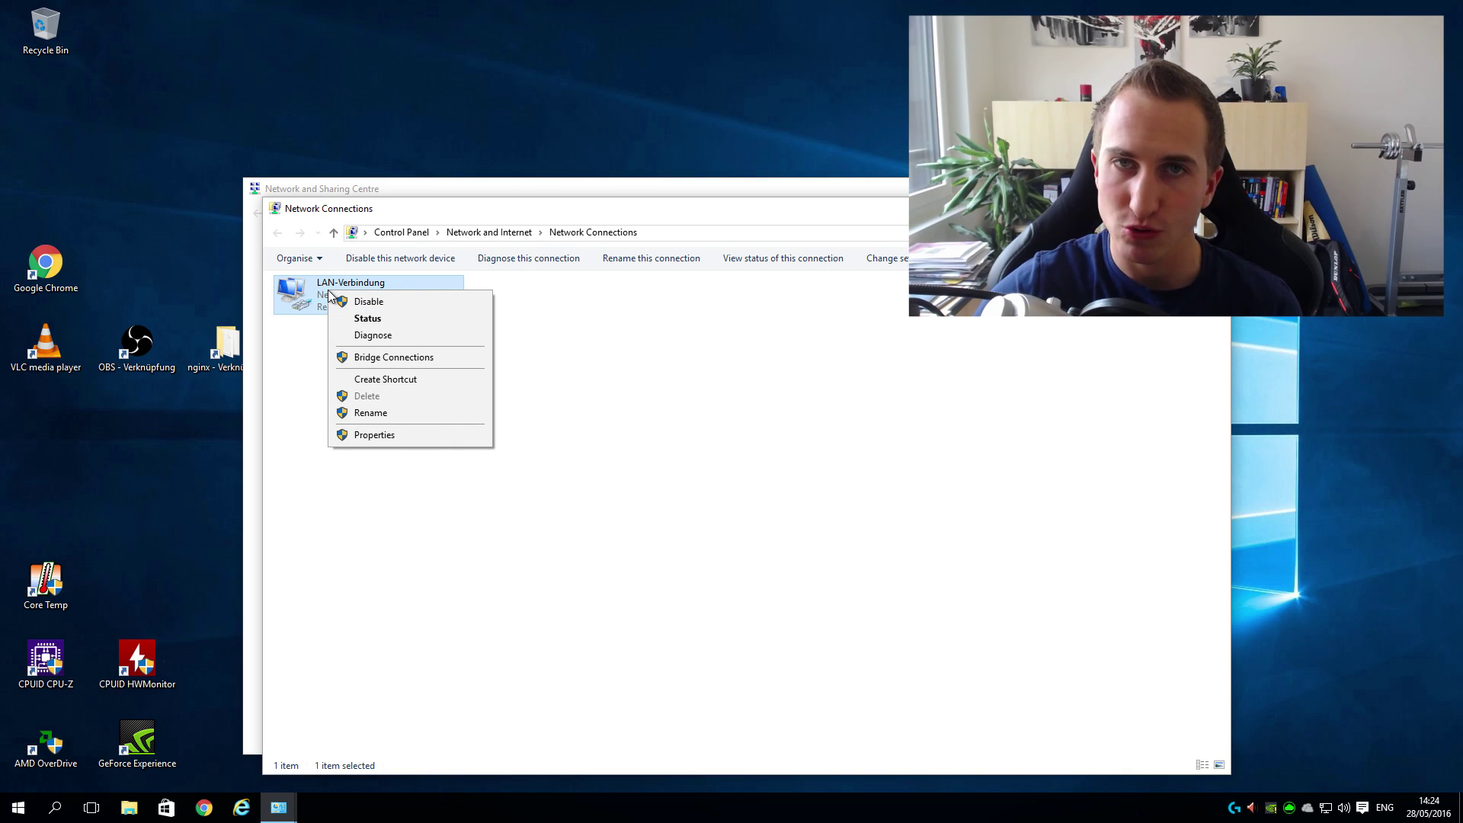
click(375, 319)
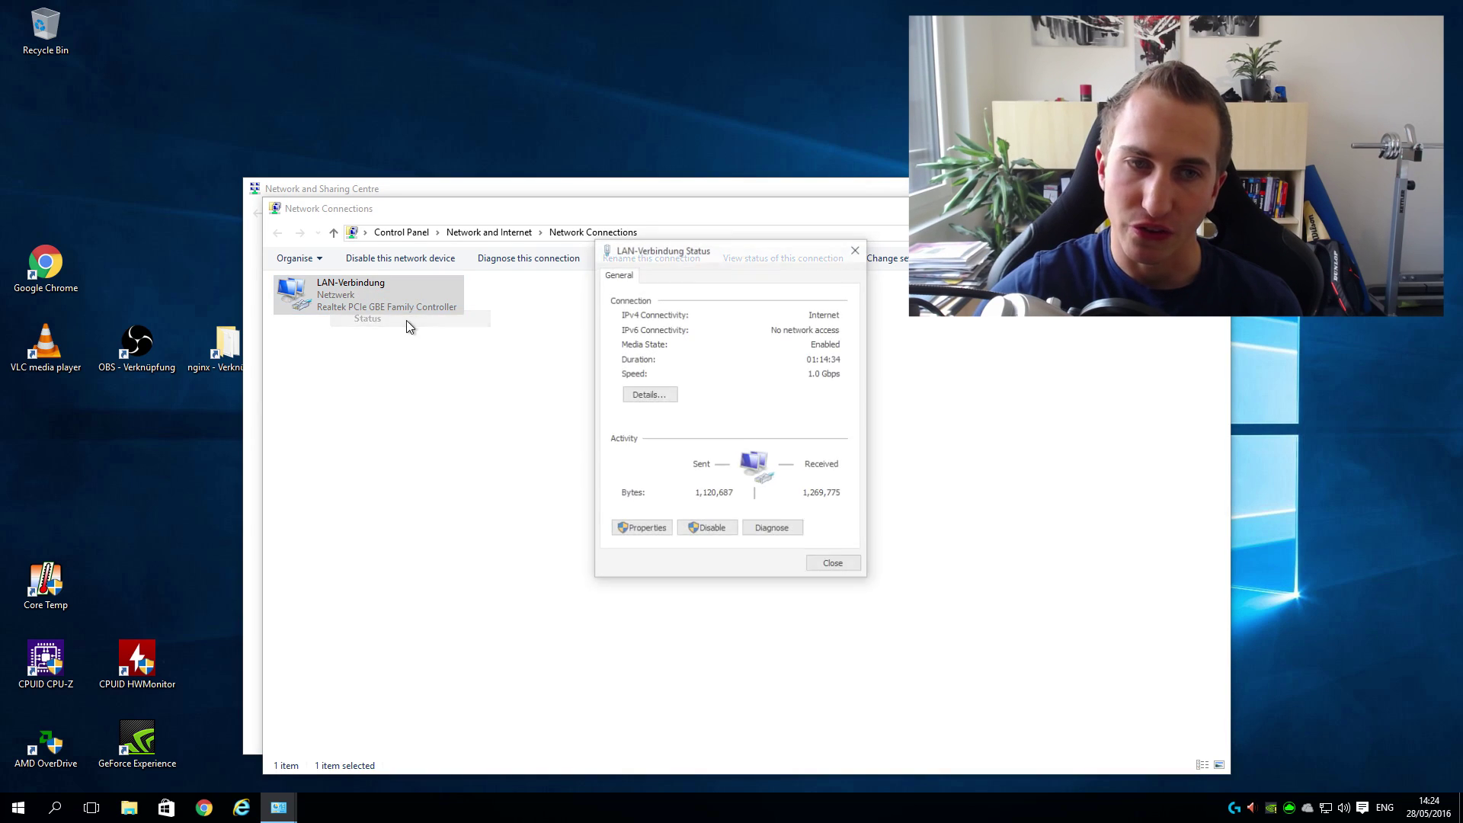
click(644, 398)
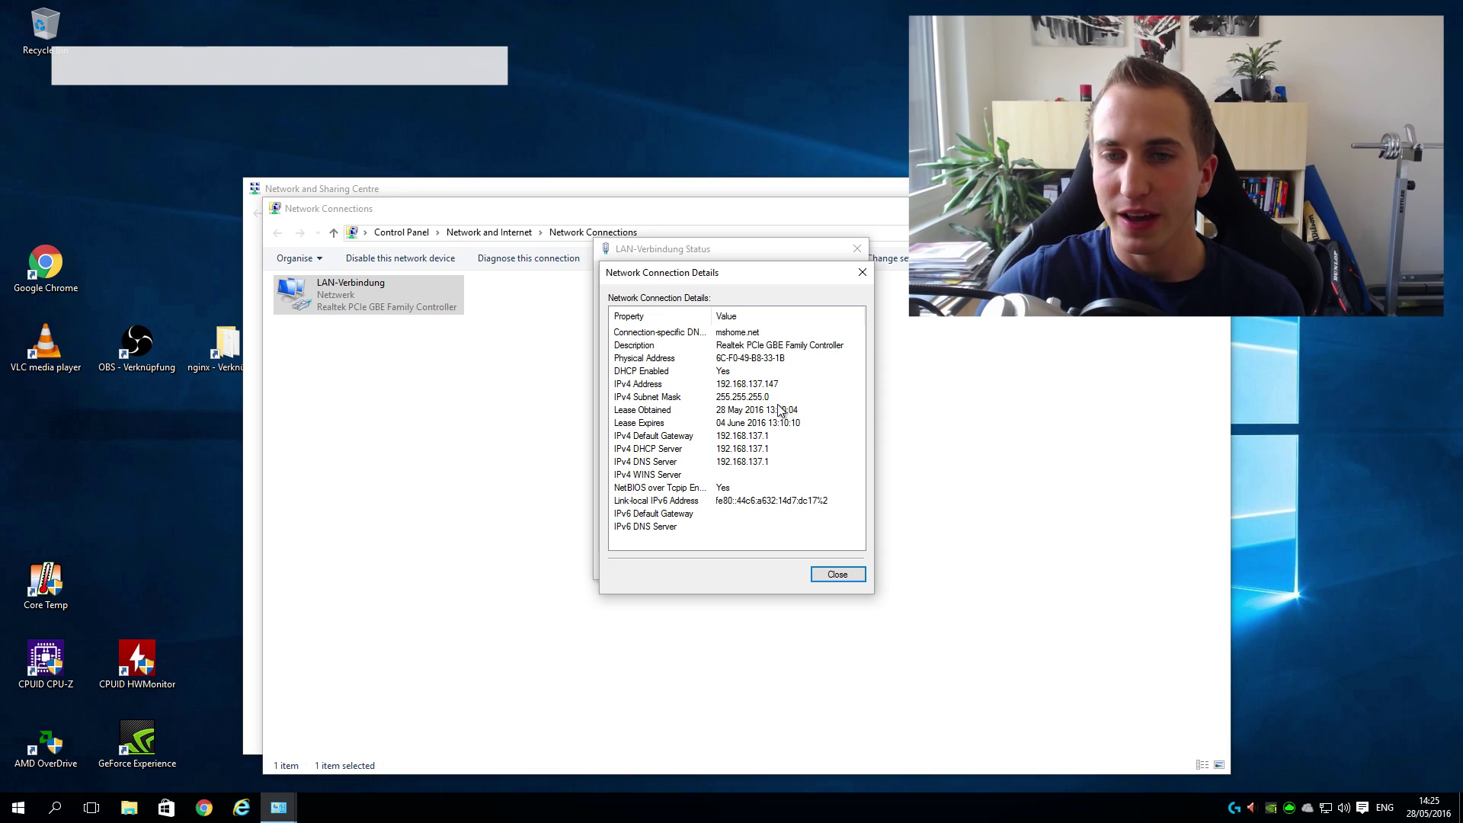
click(836, 574)
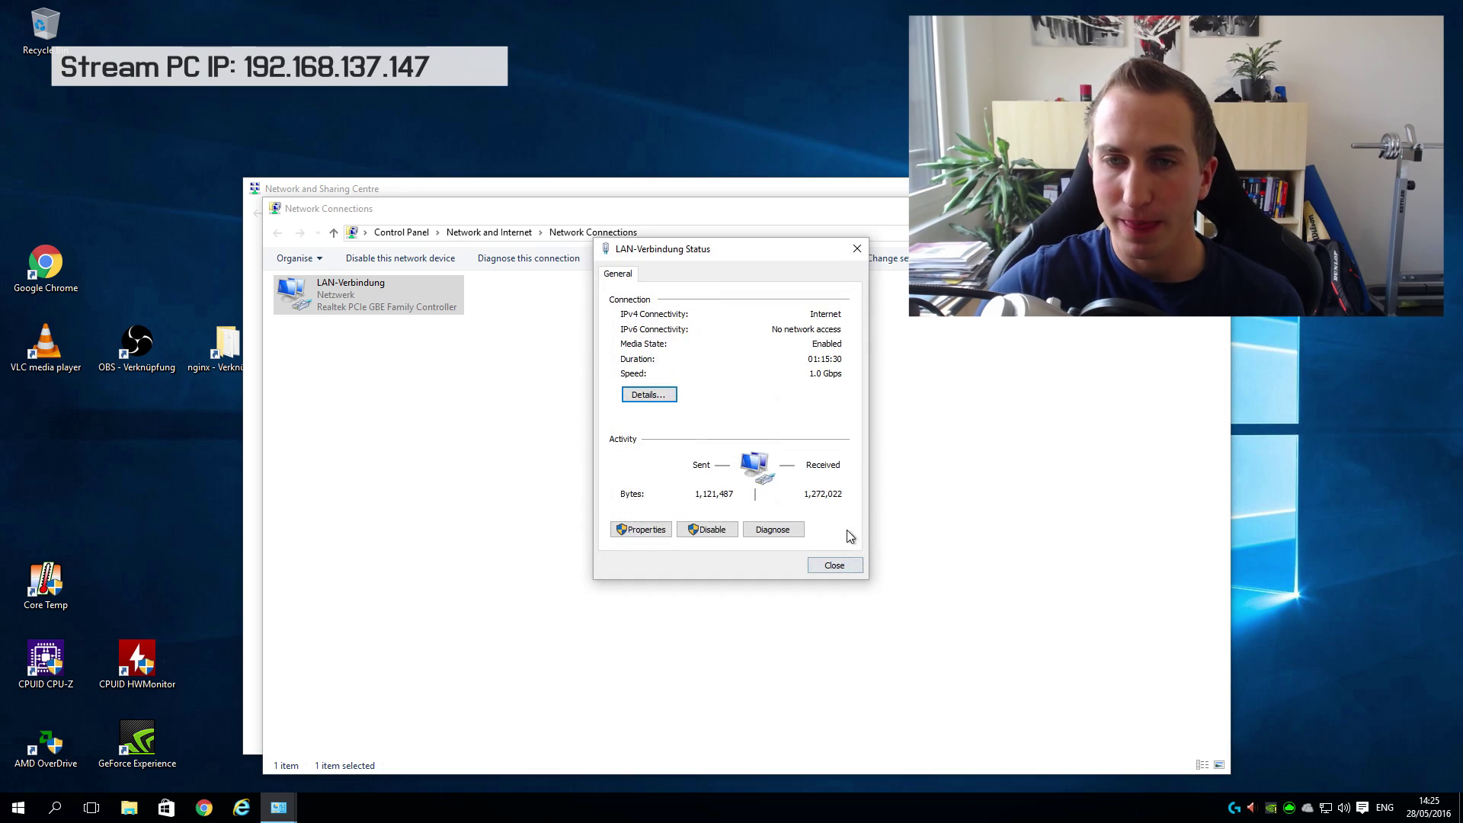
click(835, 565)
key(alt+F4)
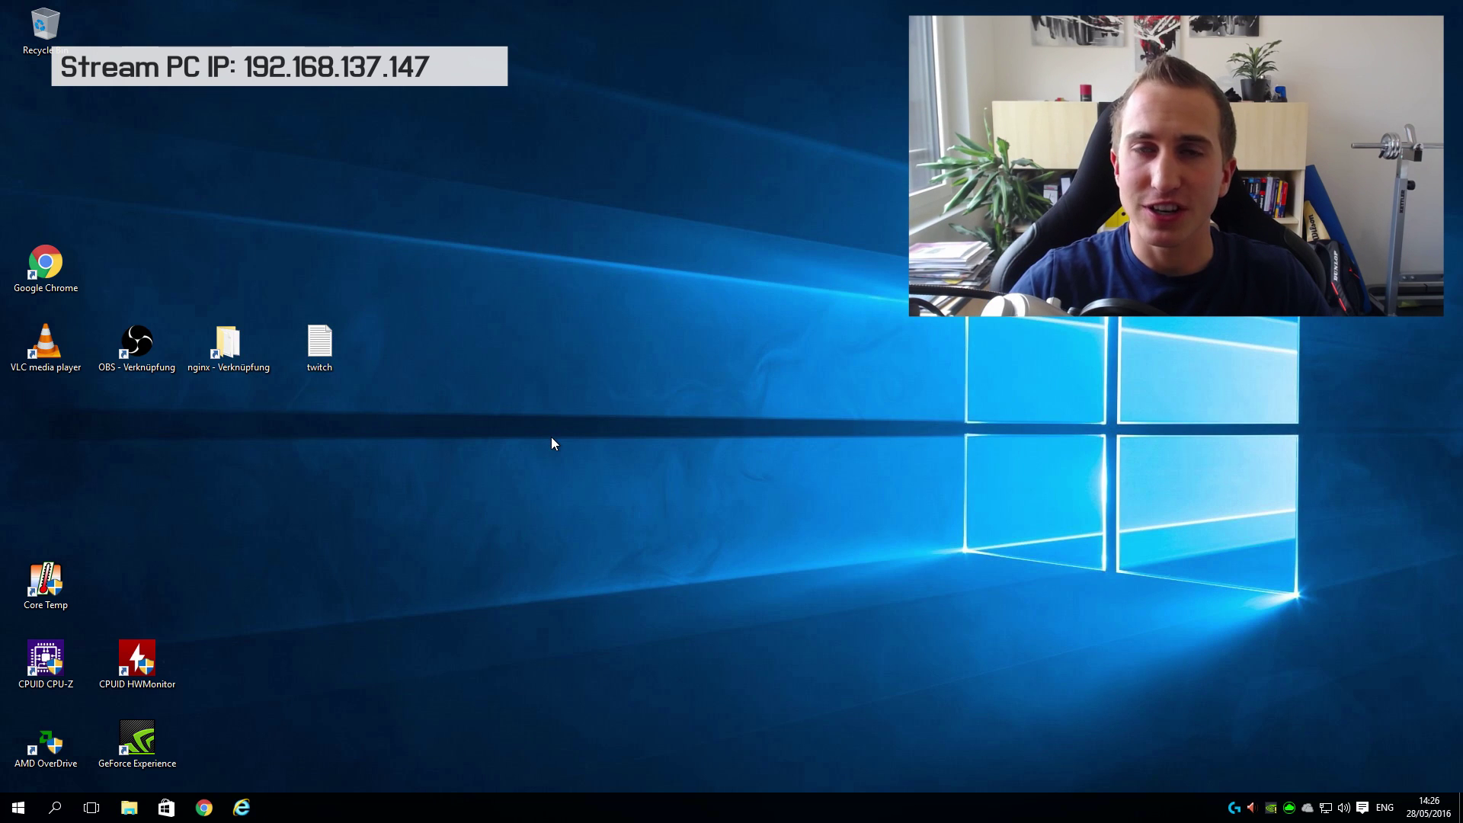
Search Google for 'voila' in Internet Explorer, then close the browser once results appear
click(242, 807)
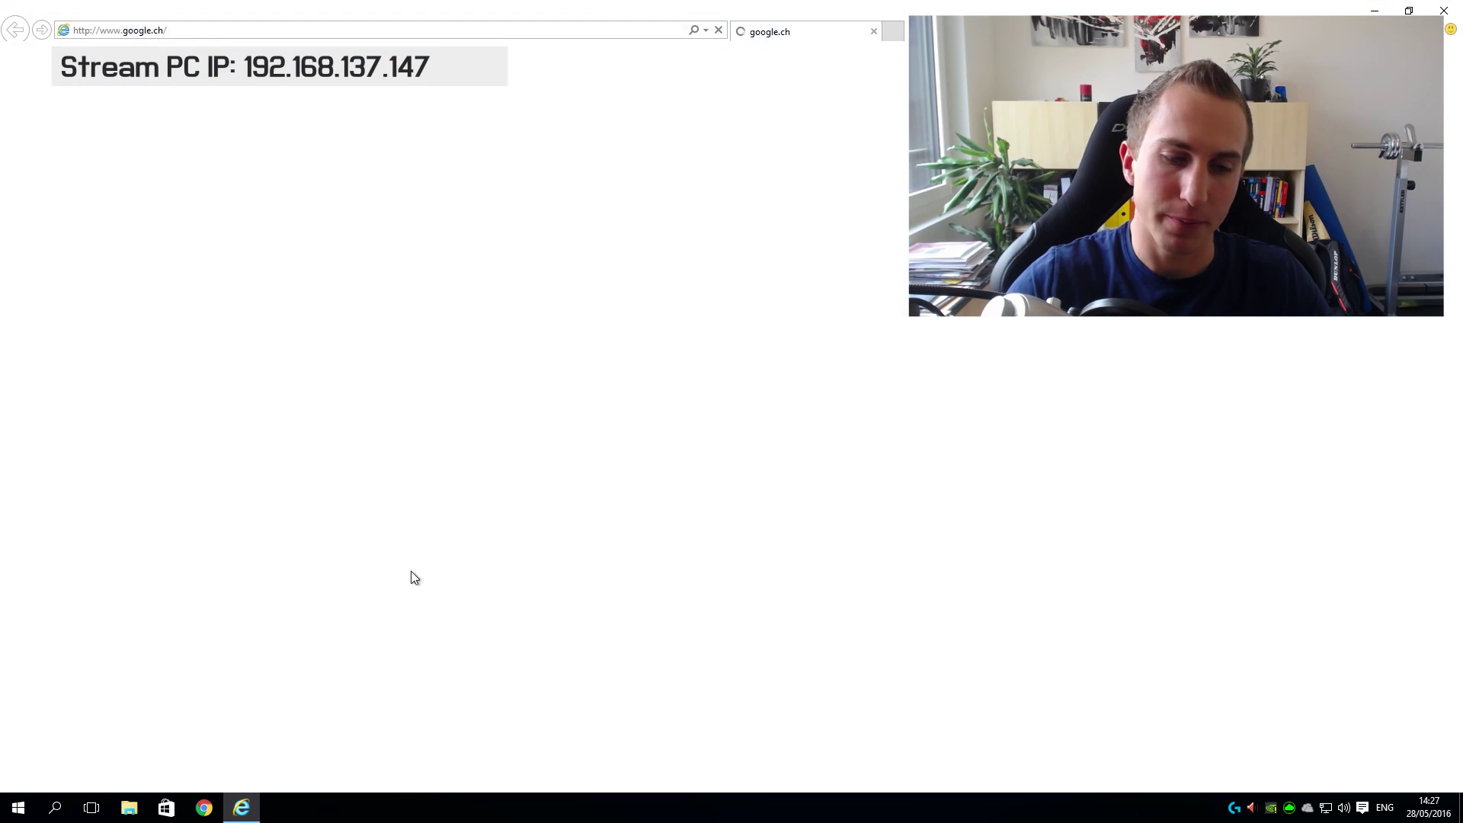
text(voila)
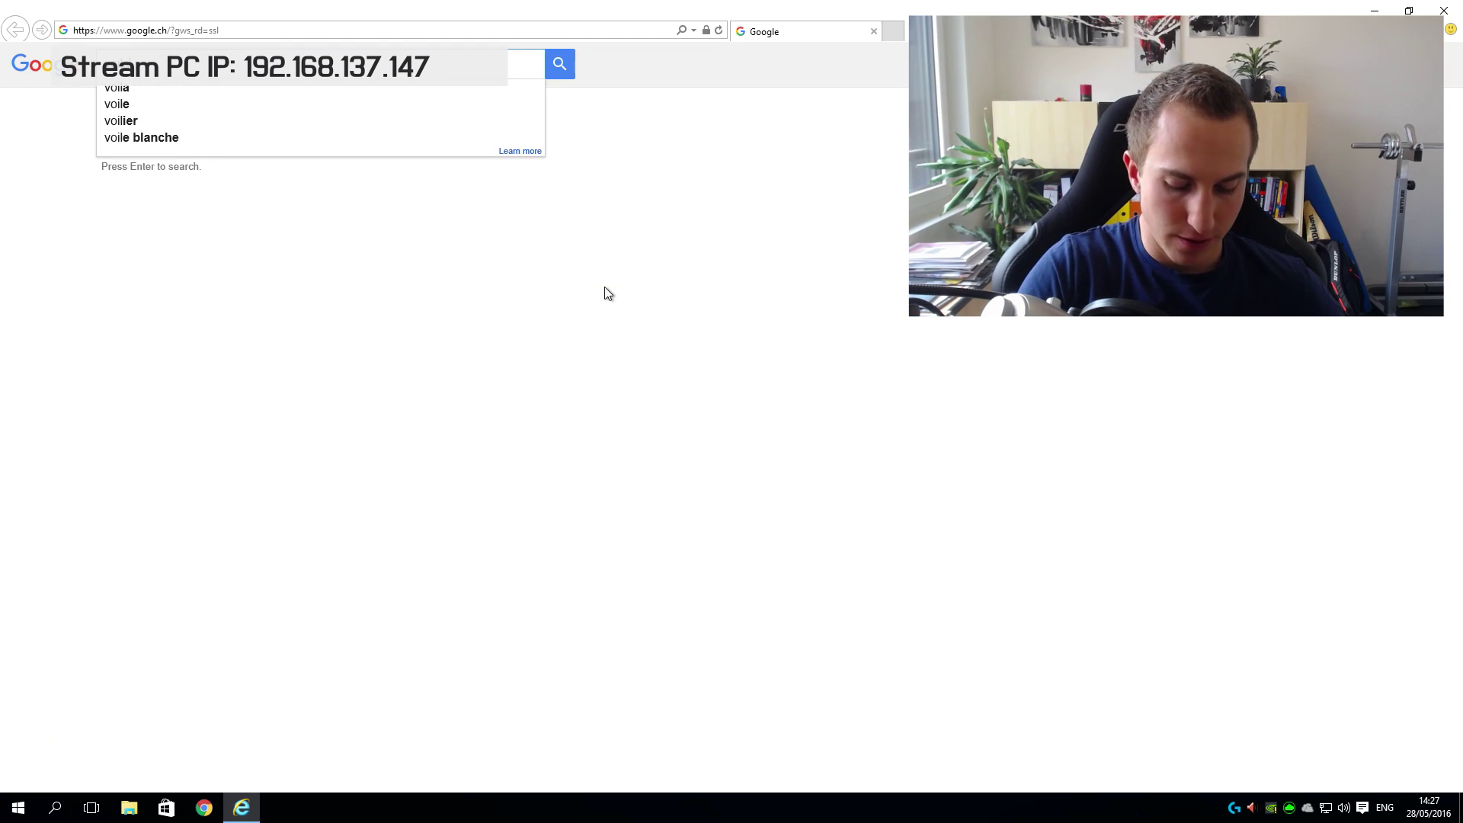
key(Return)
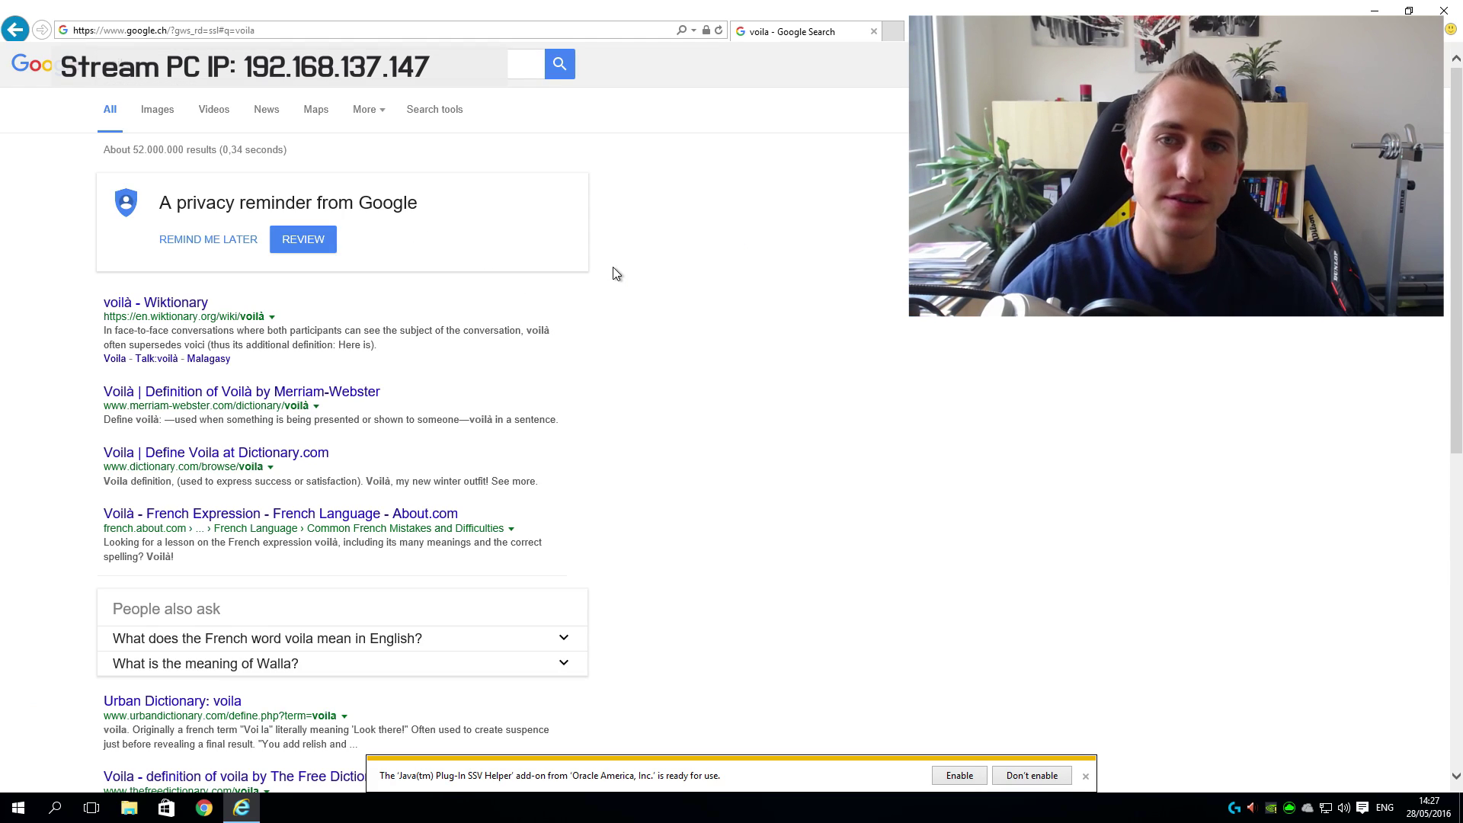
click(1444, 11)
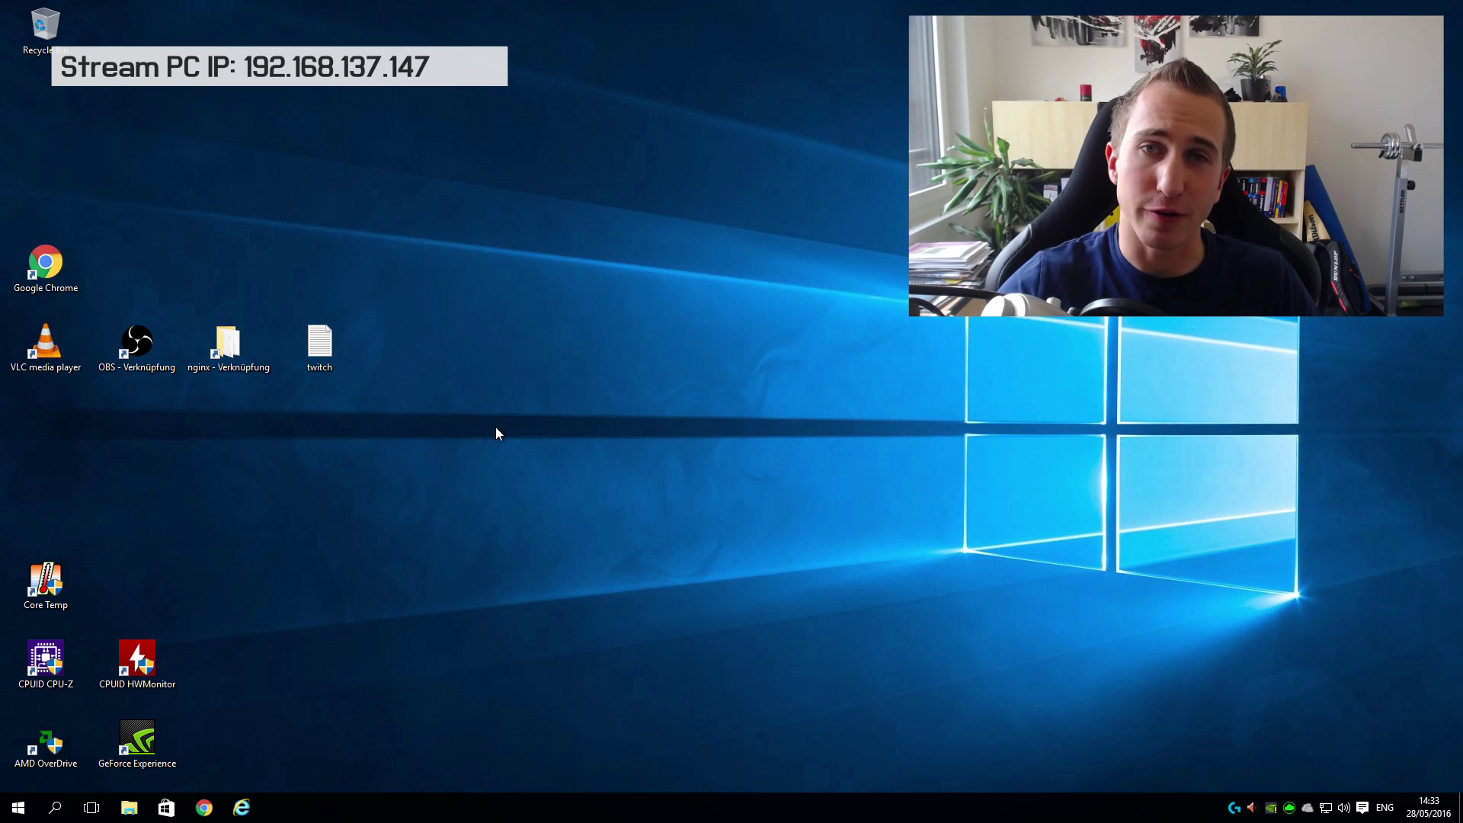
Navigate to C:\nginx and select the nginx server program
double_click(255, 349)
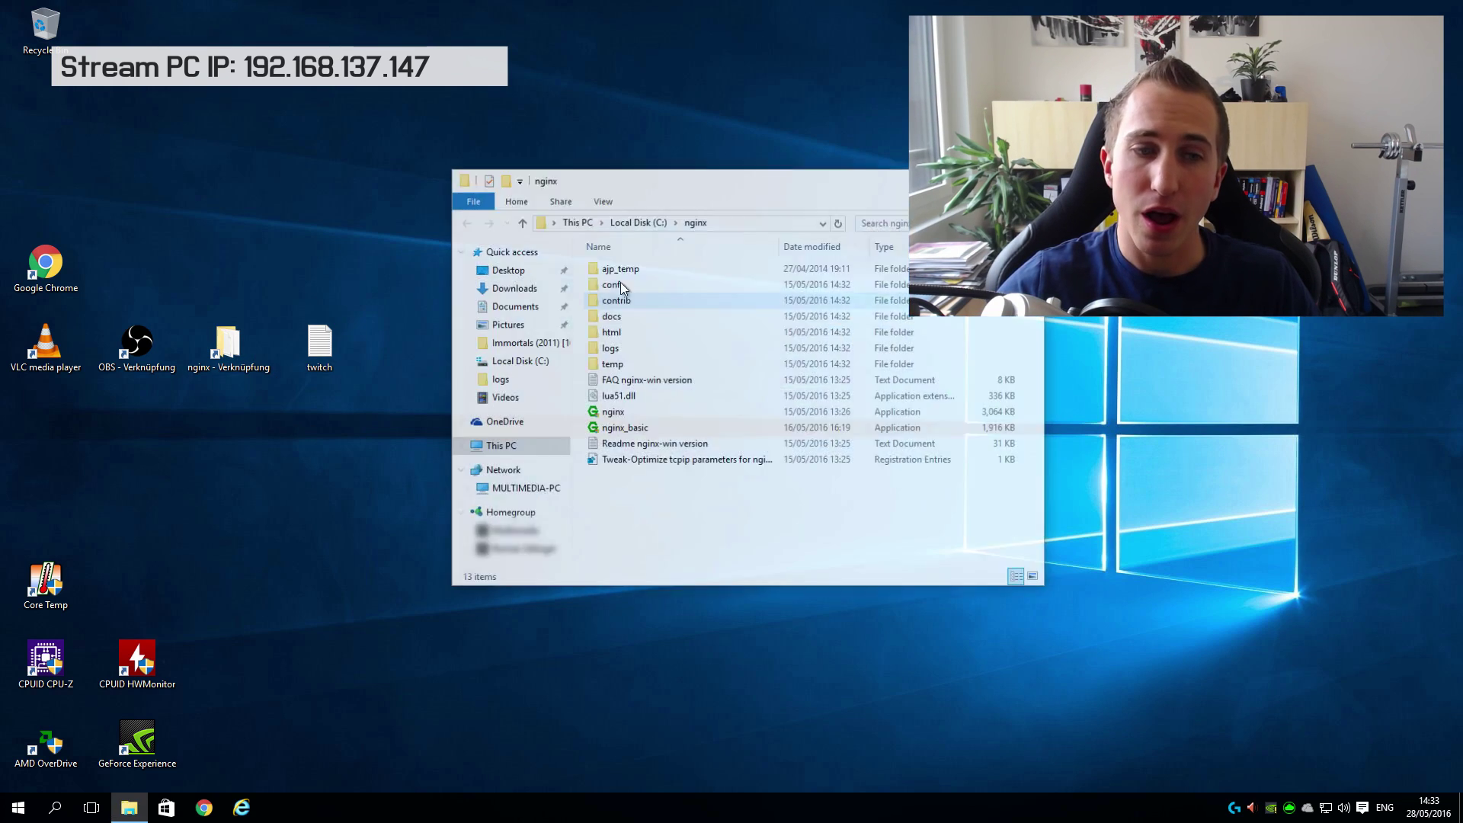
click(625, 223)
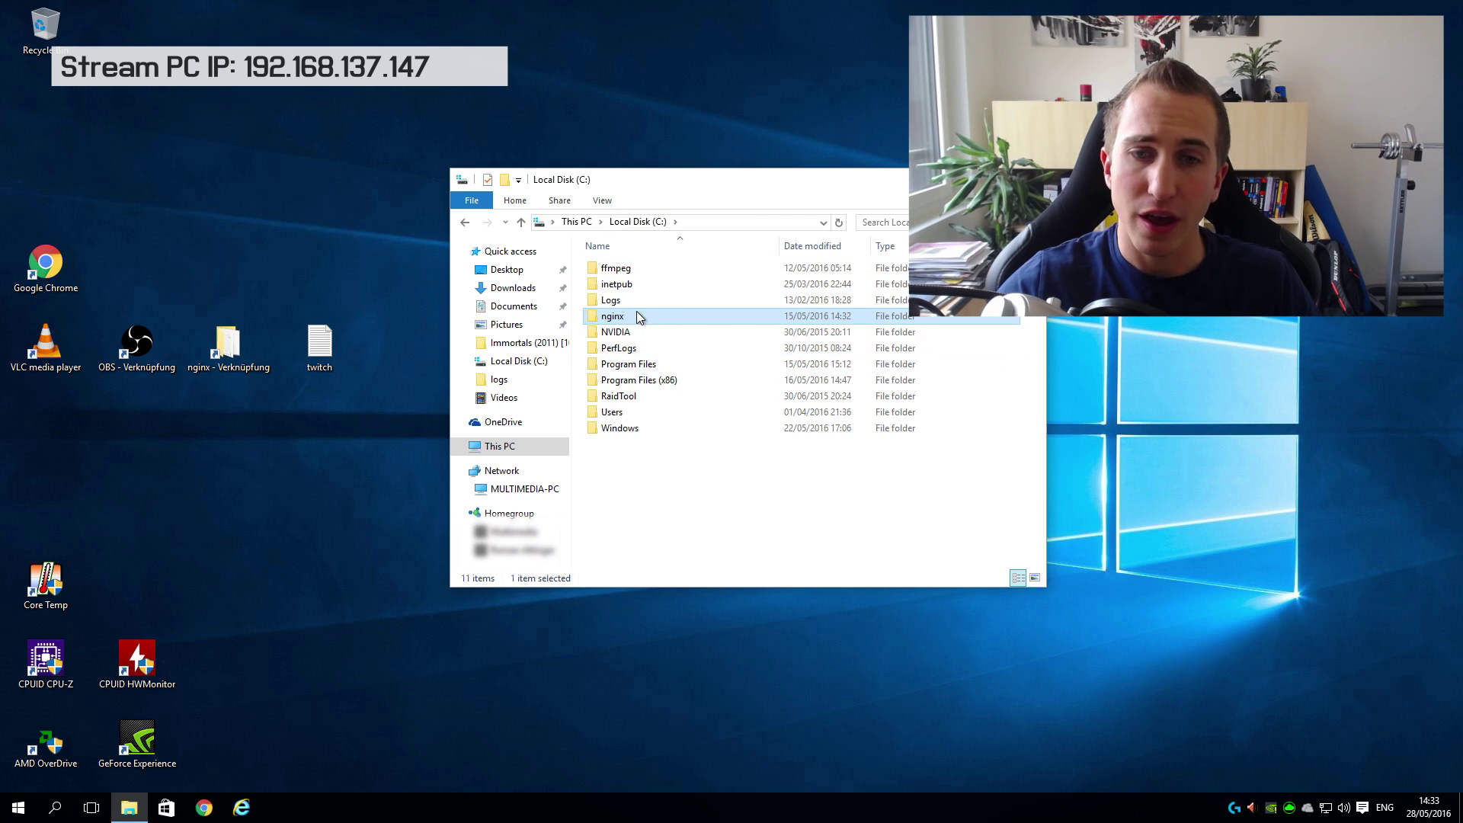
double_click(634, 318)
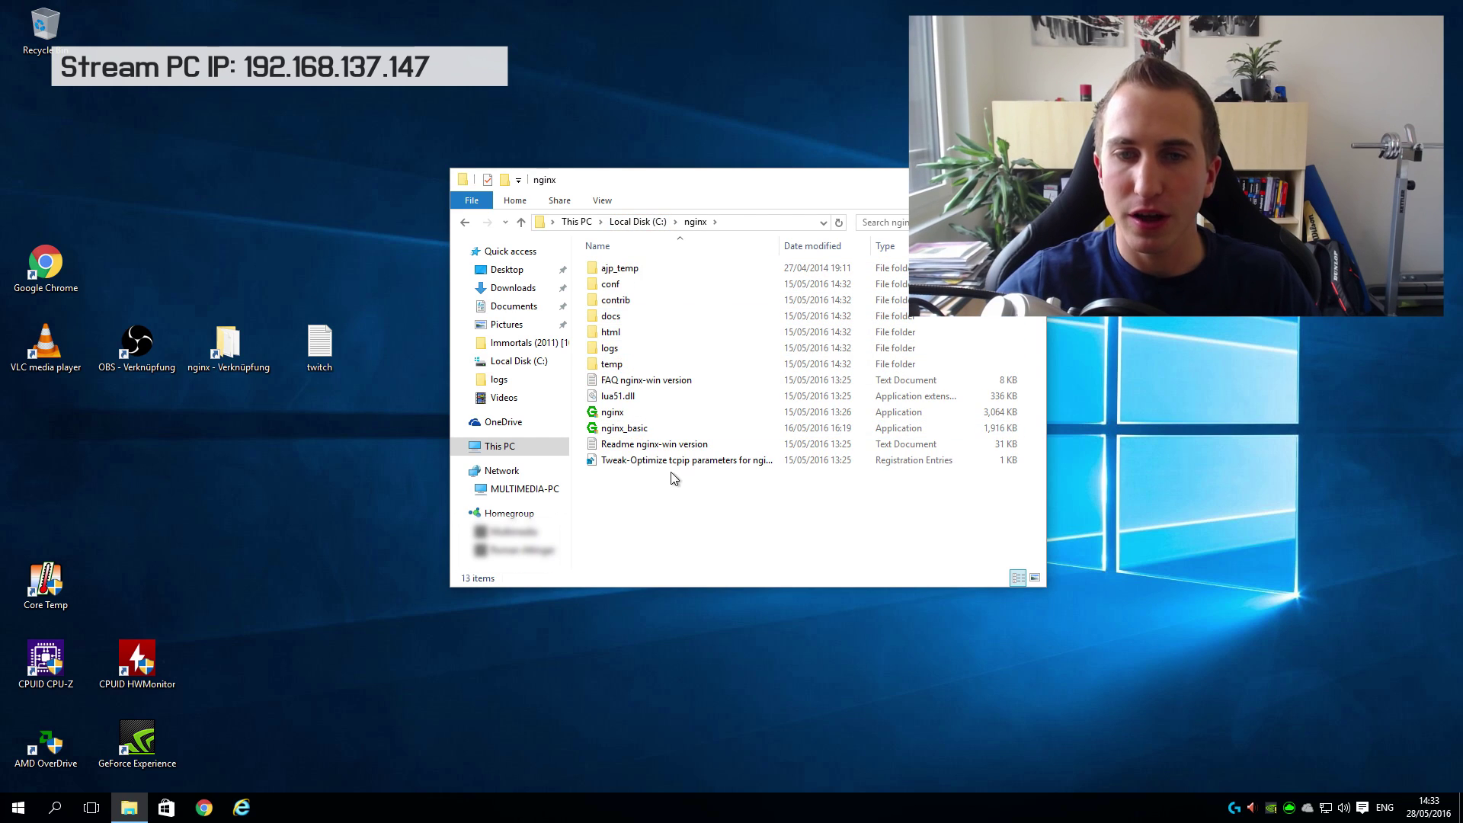
click(613, 414)
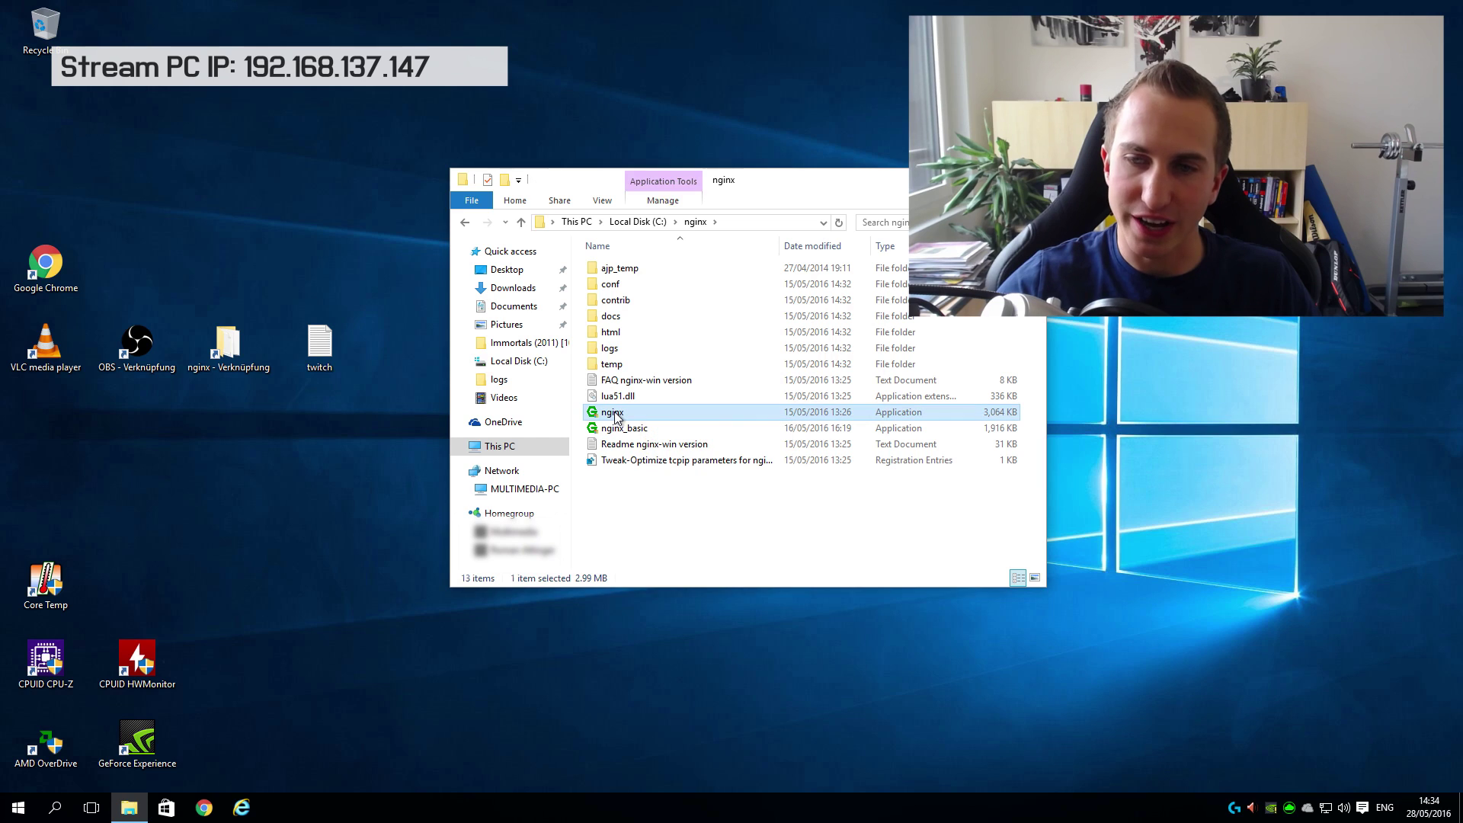
Confirm nginx.exe is running in Task Manager's Details list, then open the conf folder
key(ctrl+shift+Escape)
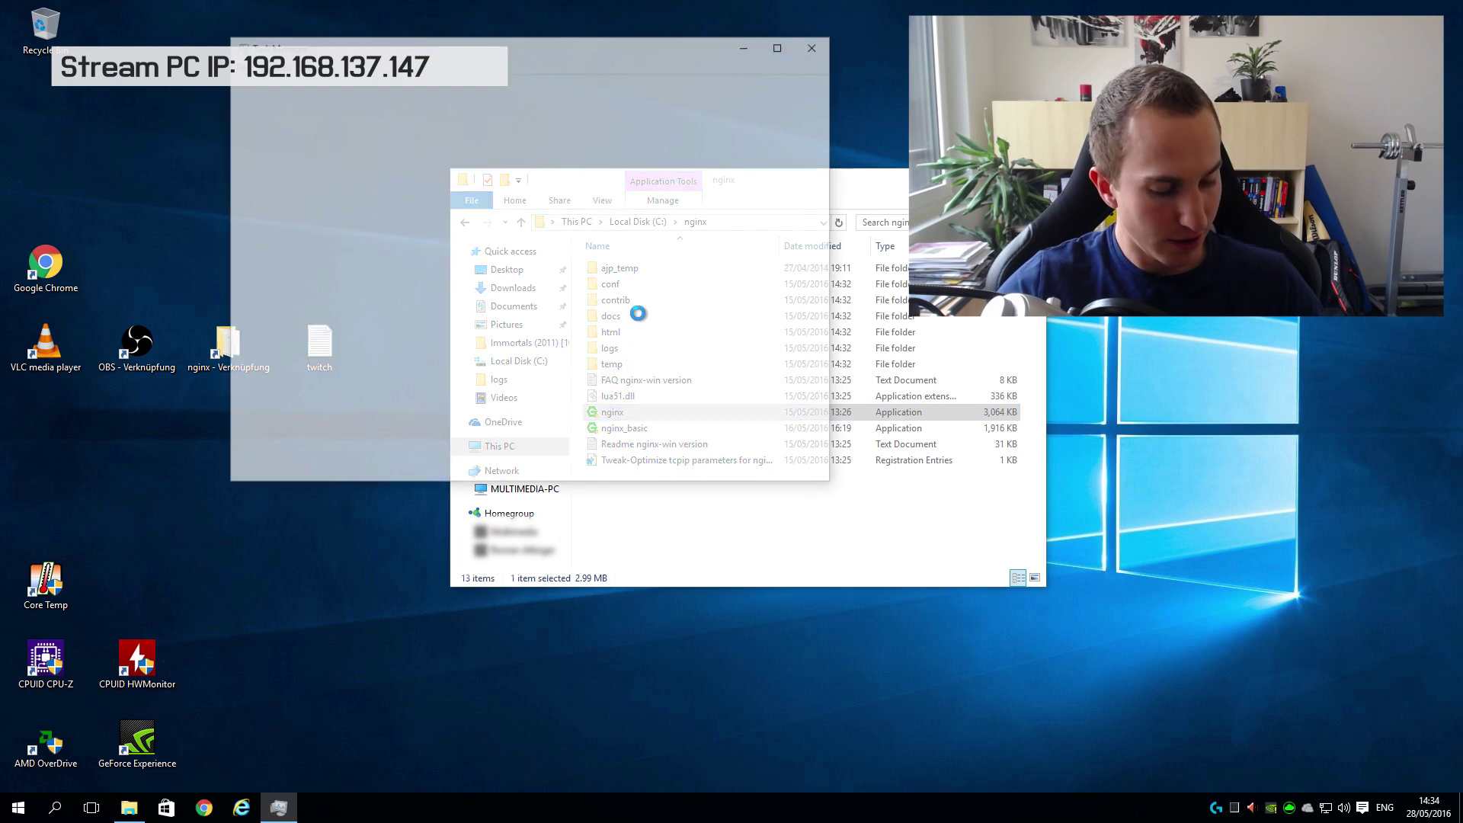
click(483, 83)
key(n)
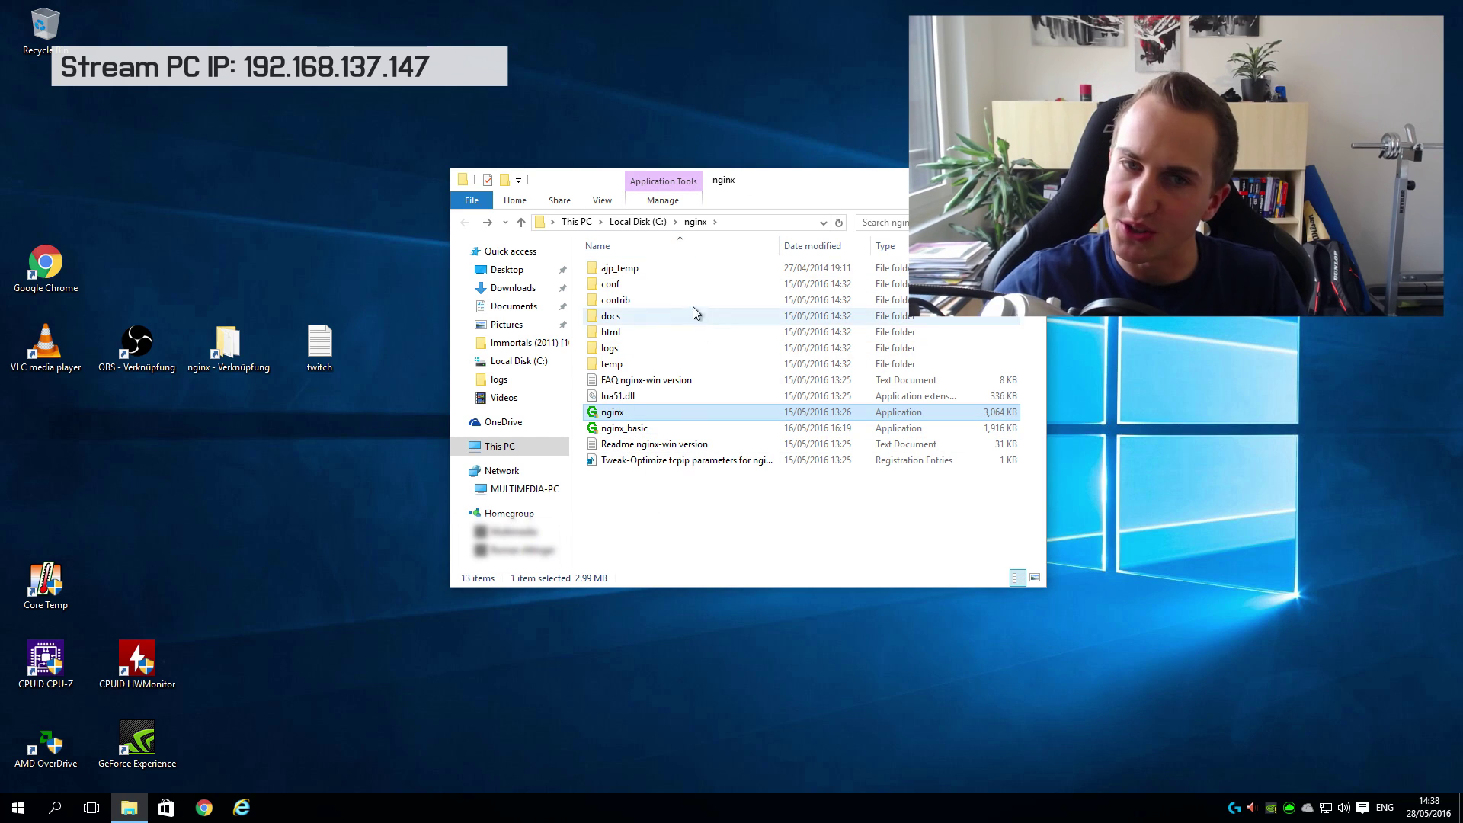
double_click(669, 283)
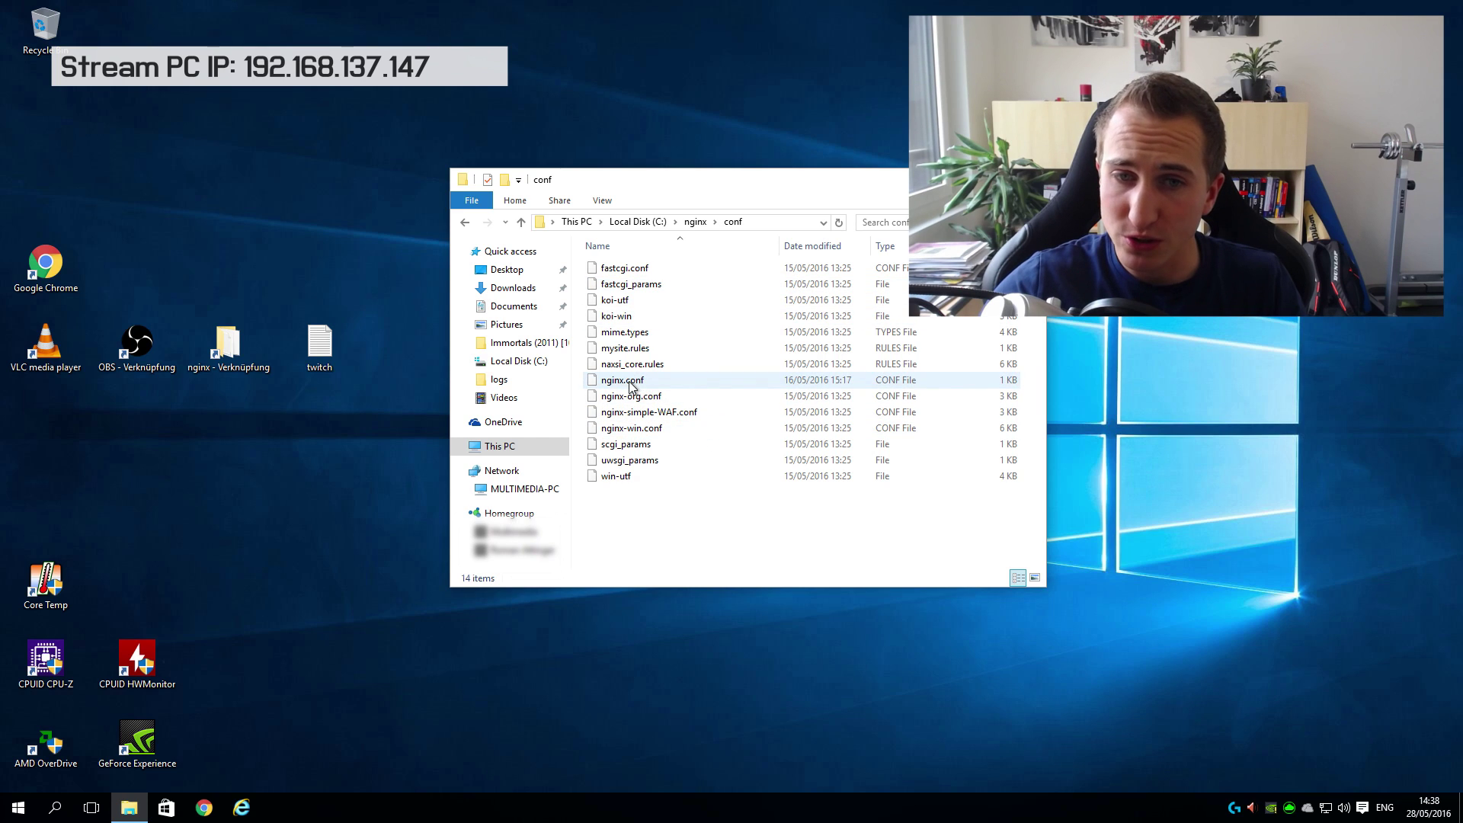
Open nginx.conf in Notepad++ and highlight 'application live' on line 49 of the rtmp block
right_click(629, 387)
click(684, 436)
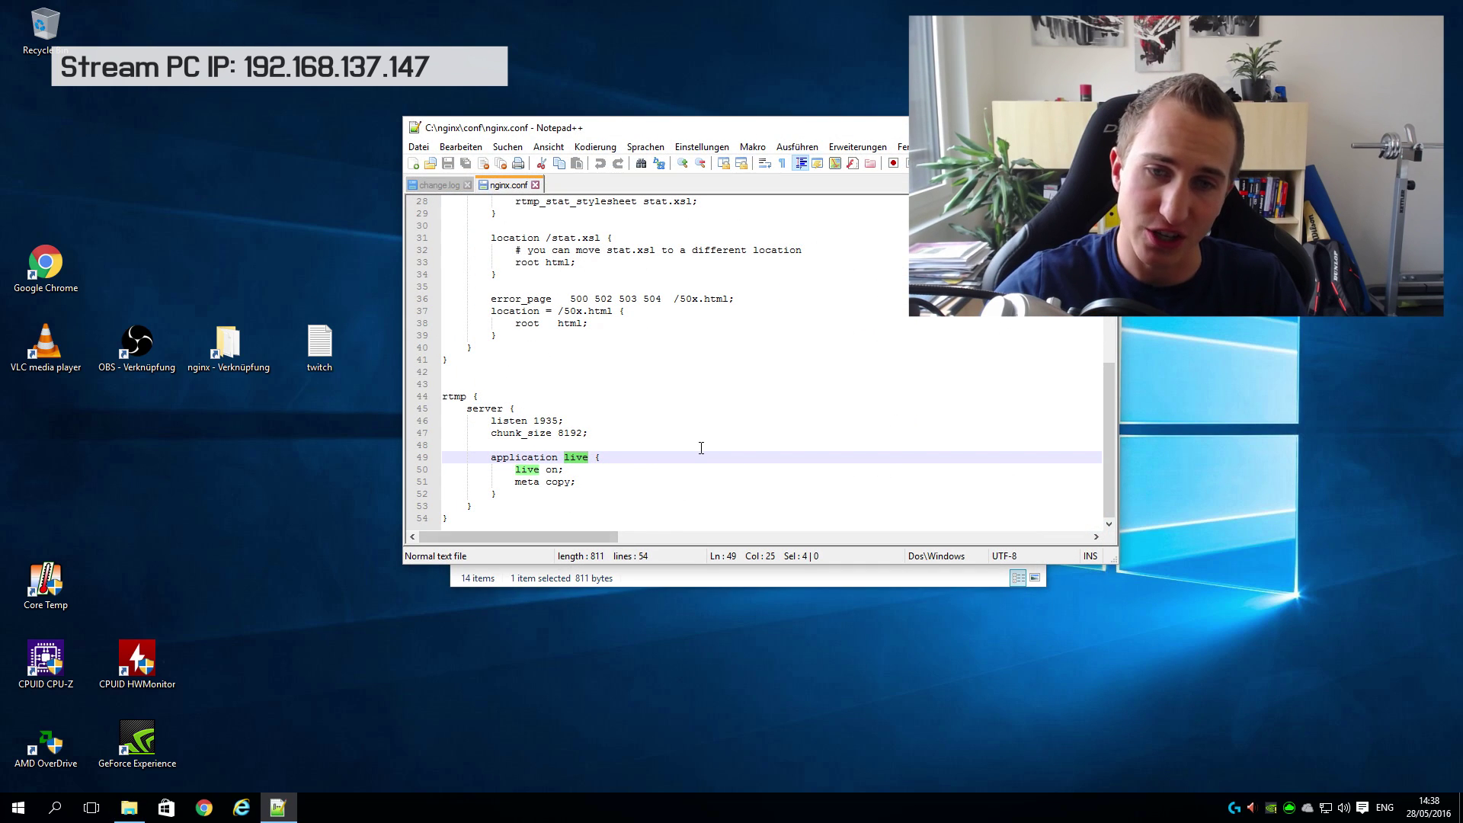
click(553, 470)
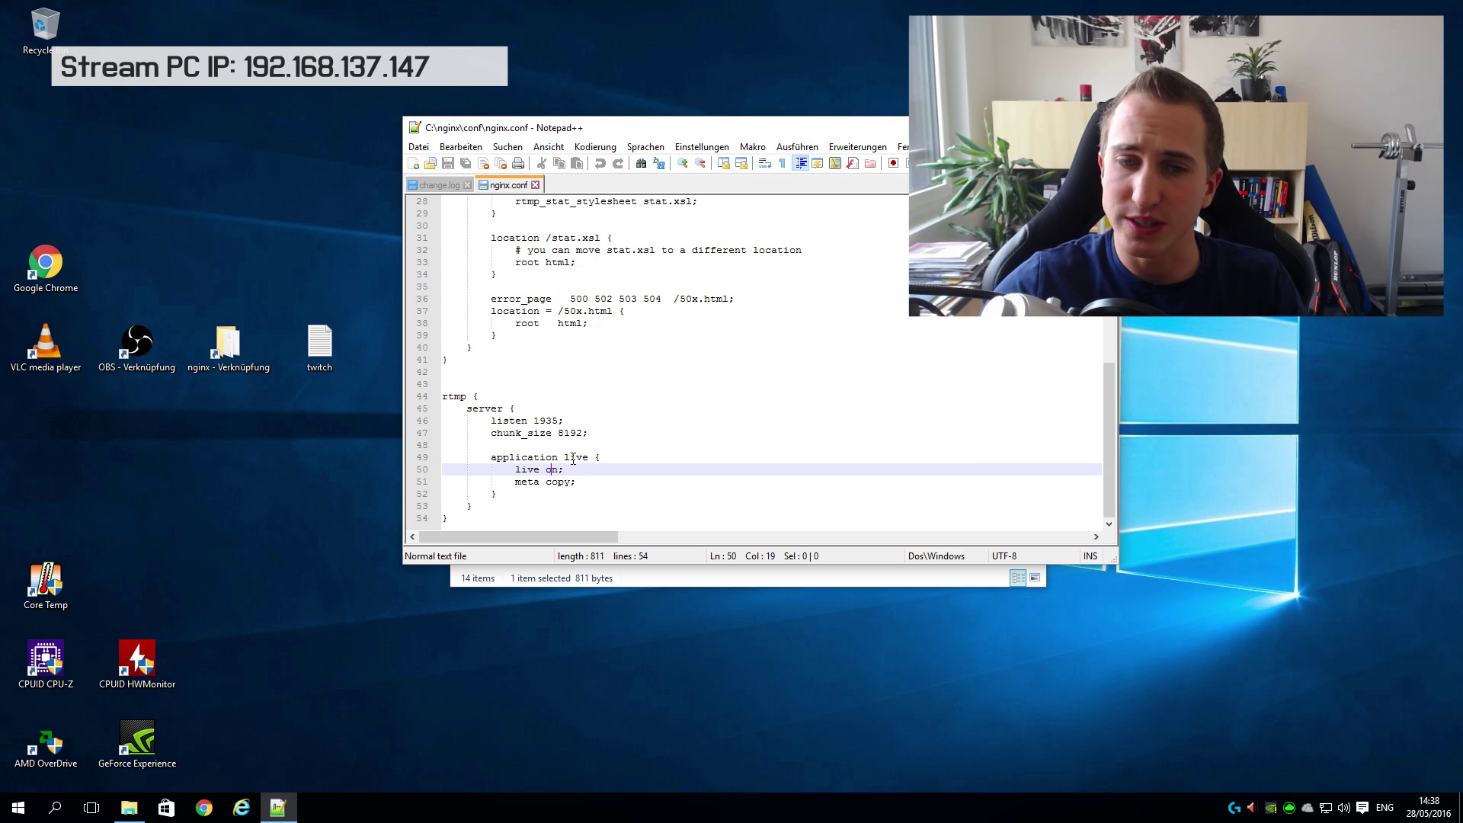
double_click(575, 458)
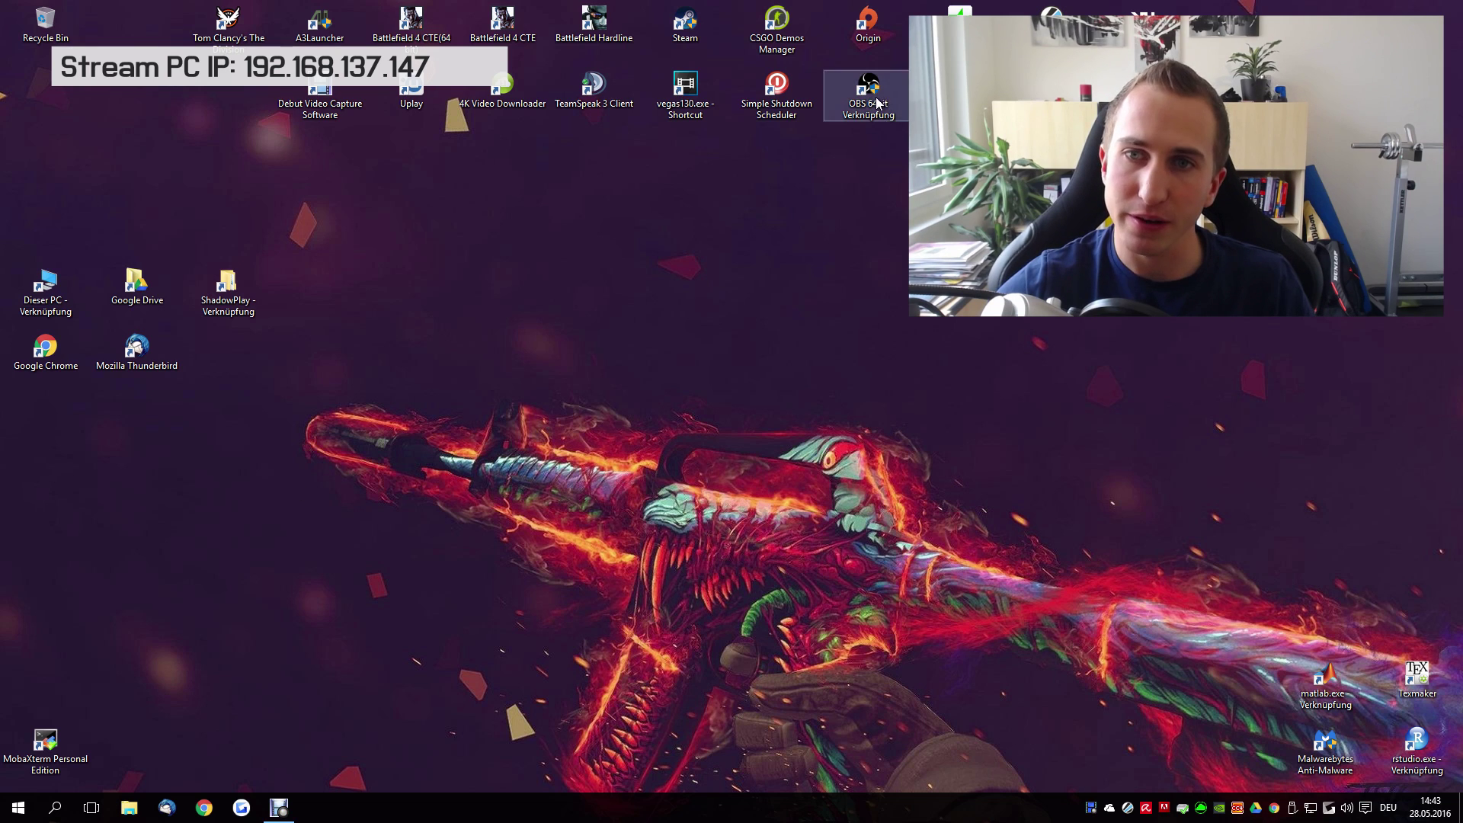
Browse to C:\Program Files\OBS and launch OBS.exe
double_click(44, 286)
double_click(631, 412)
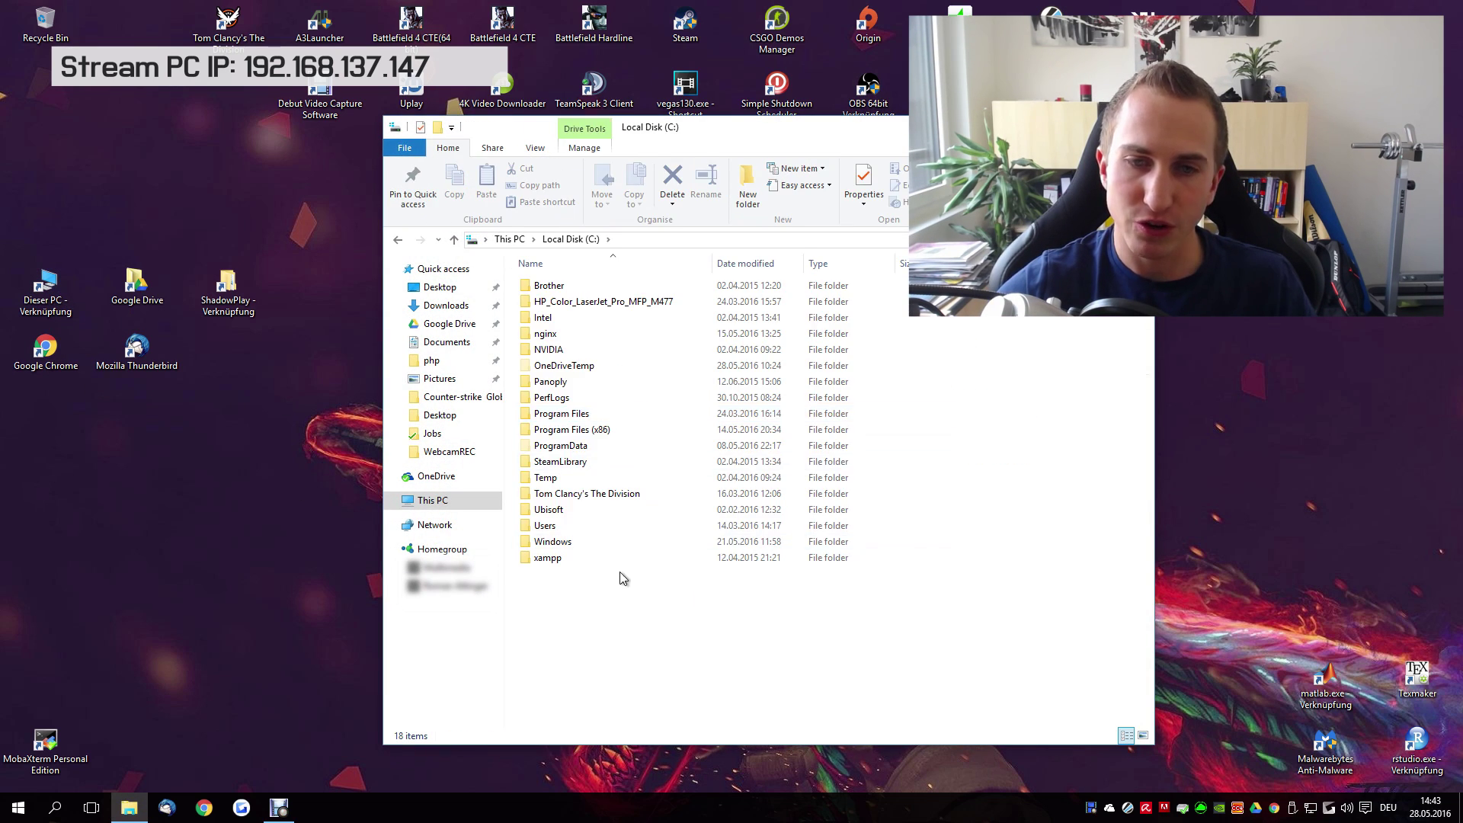
double_click(591, 414)
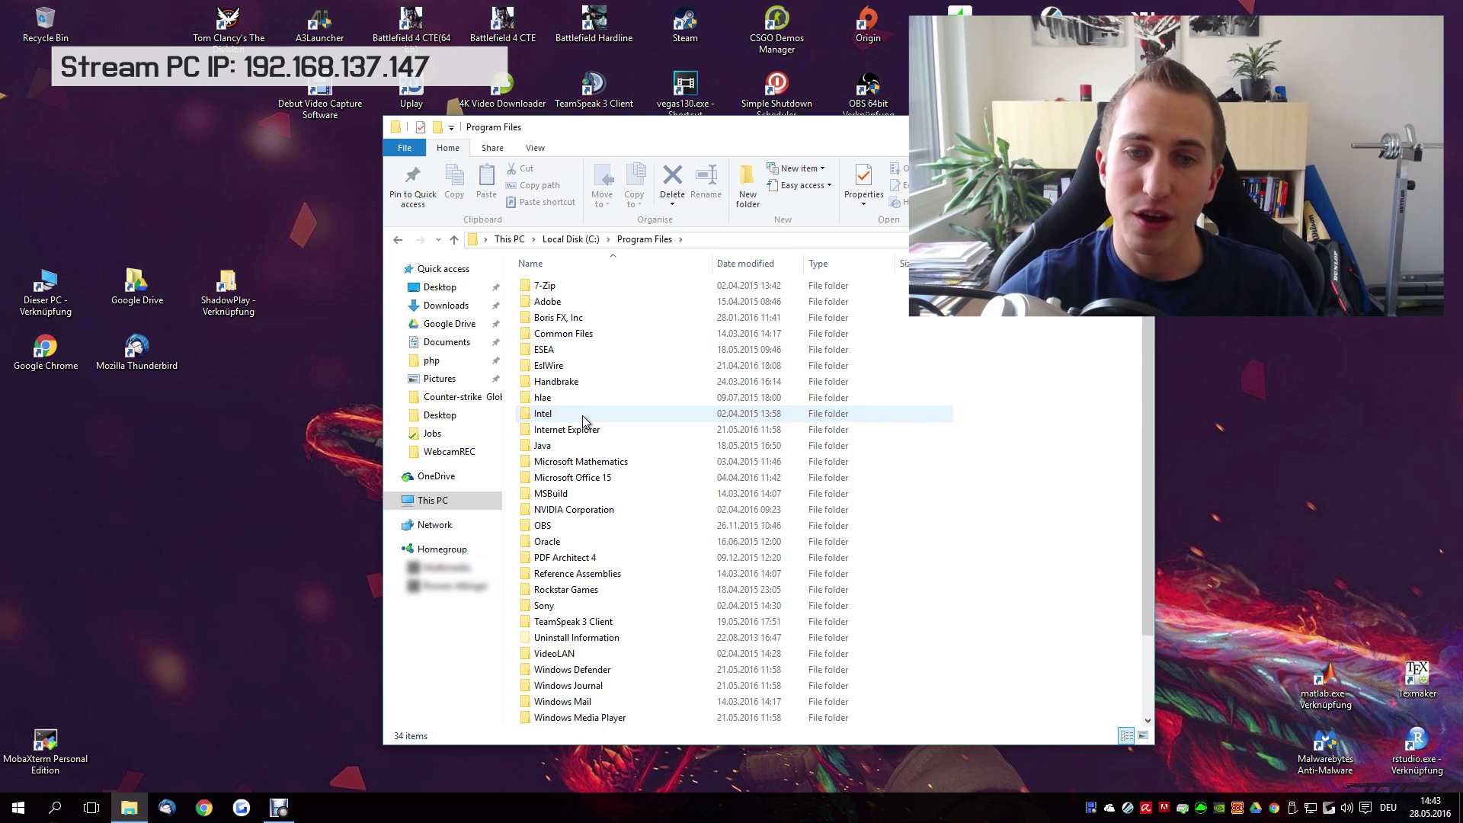
click(592, 430)
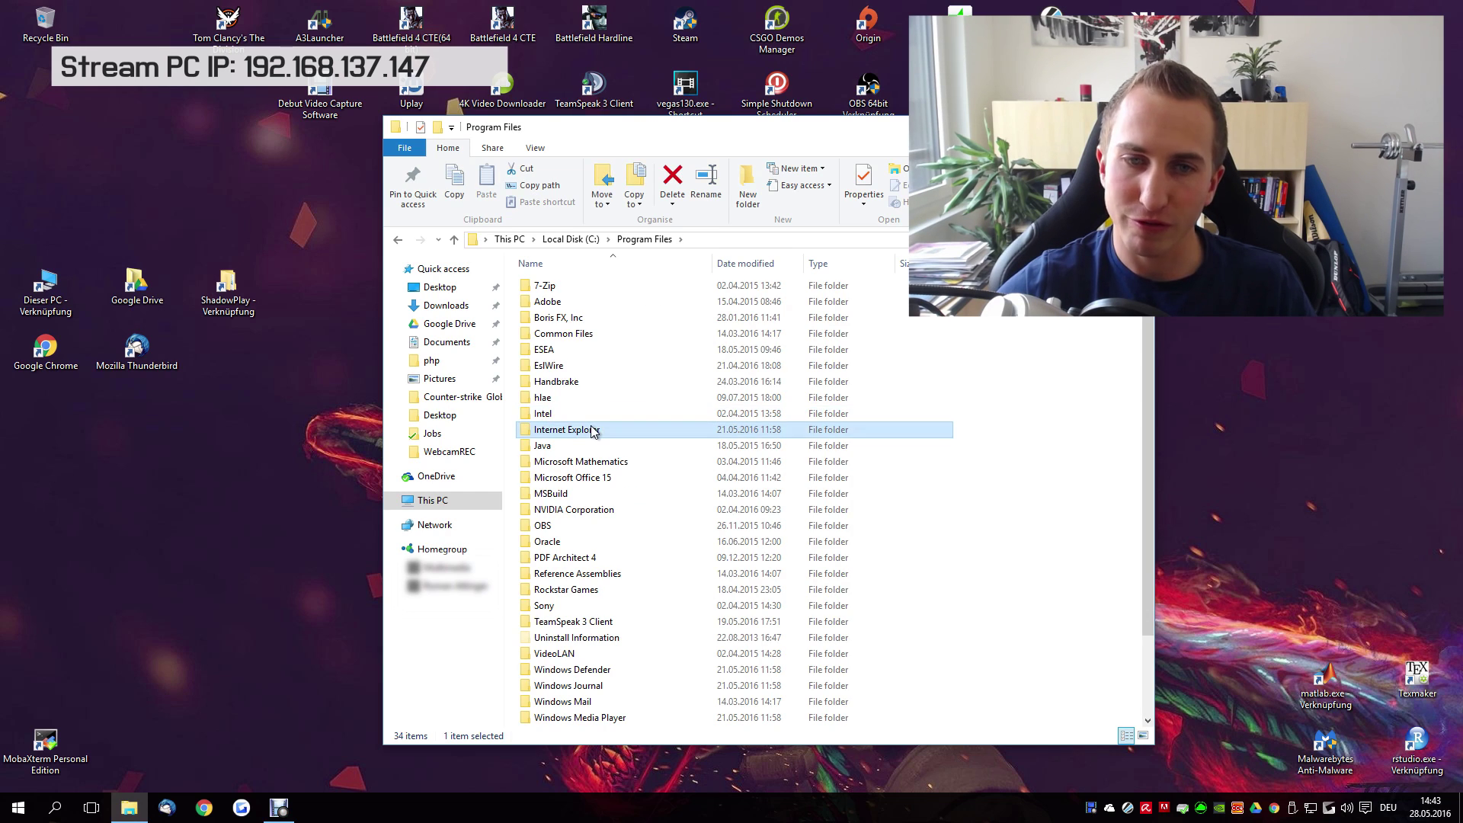
double_click(564, 525)
double_click(559, 445)
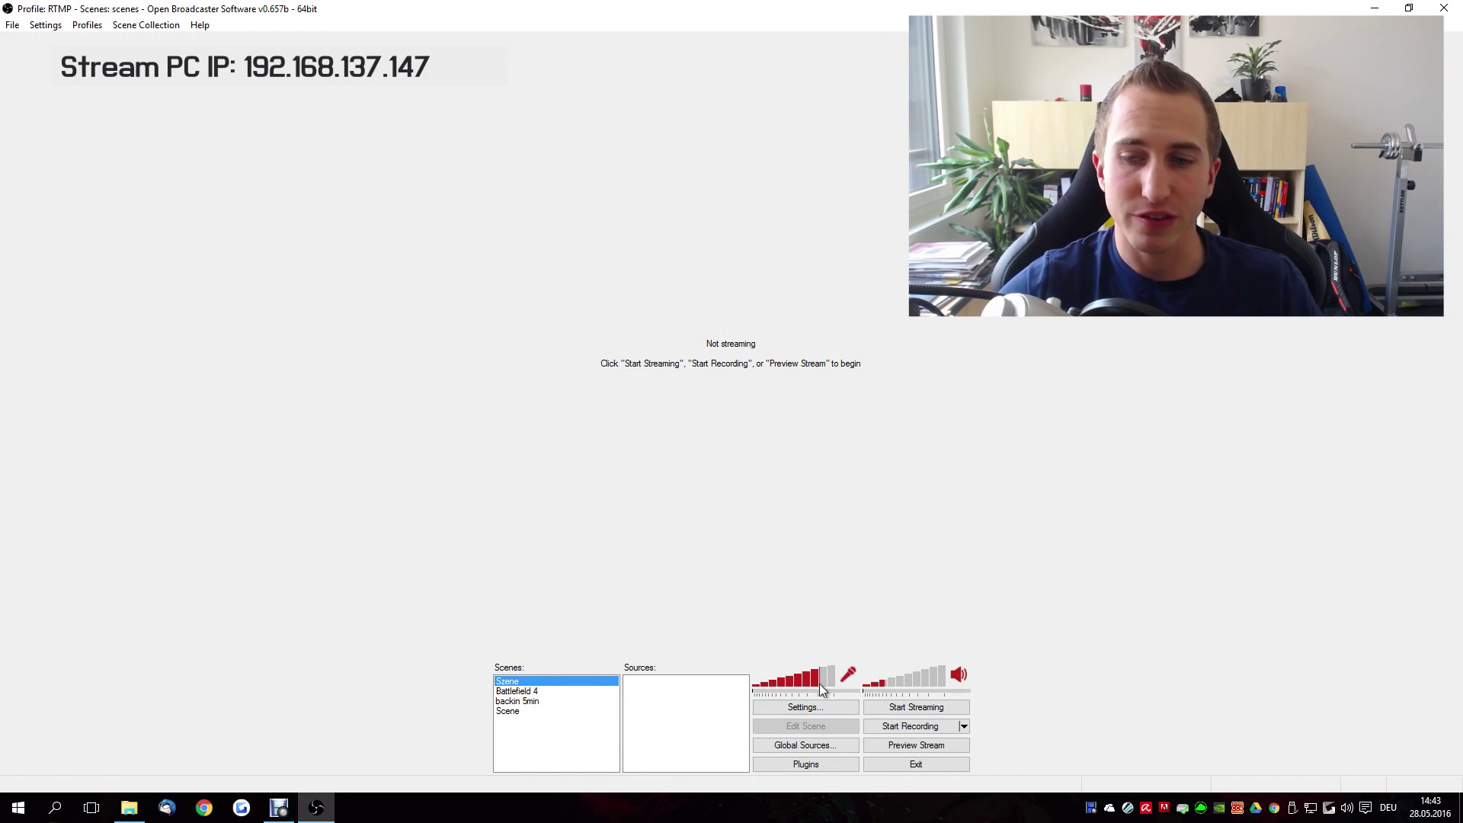
Apply Nvidia NVENC encoding with CBR, 50000 kb/s max bitrate and CBR padding enabled
click(805, 706)
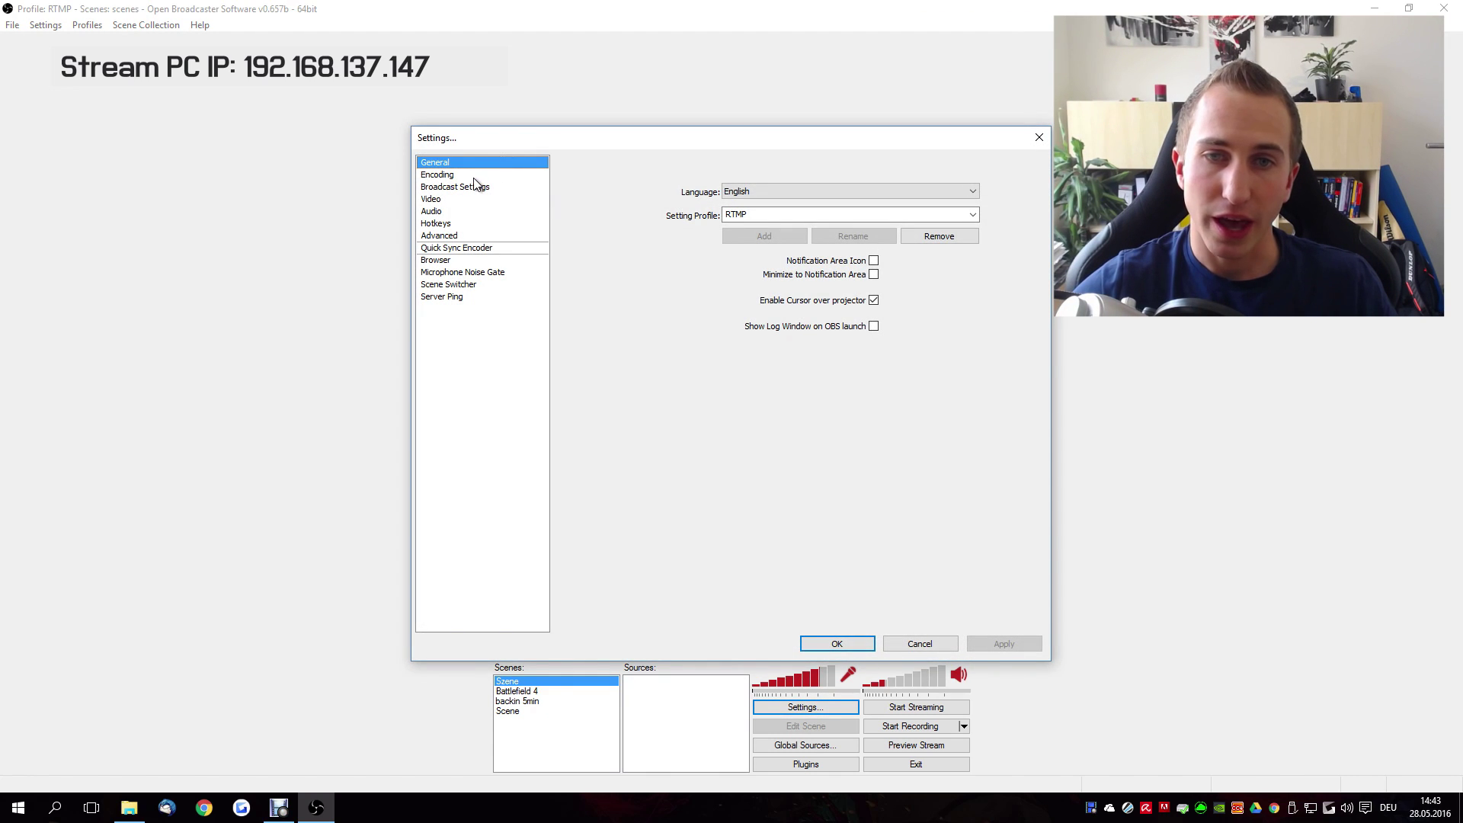
click(450, 174)
drag(762, 239, 724, 241)
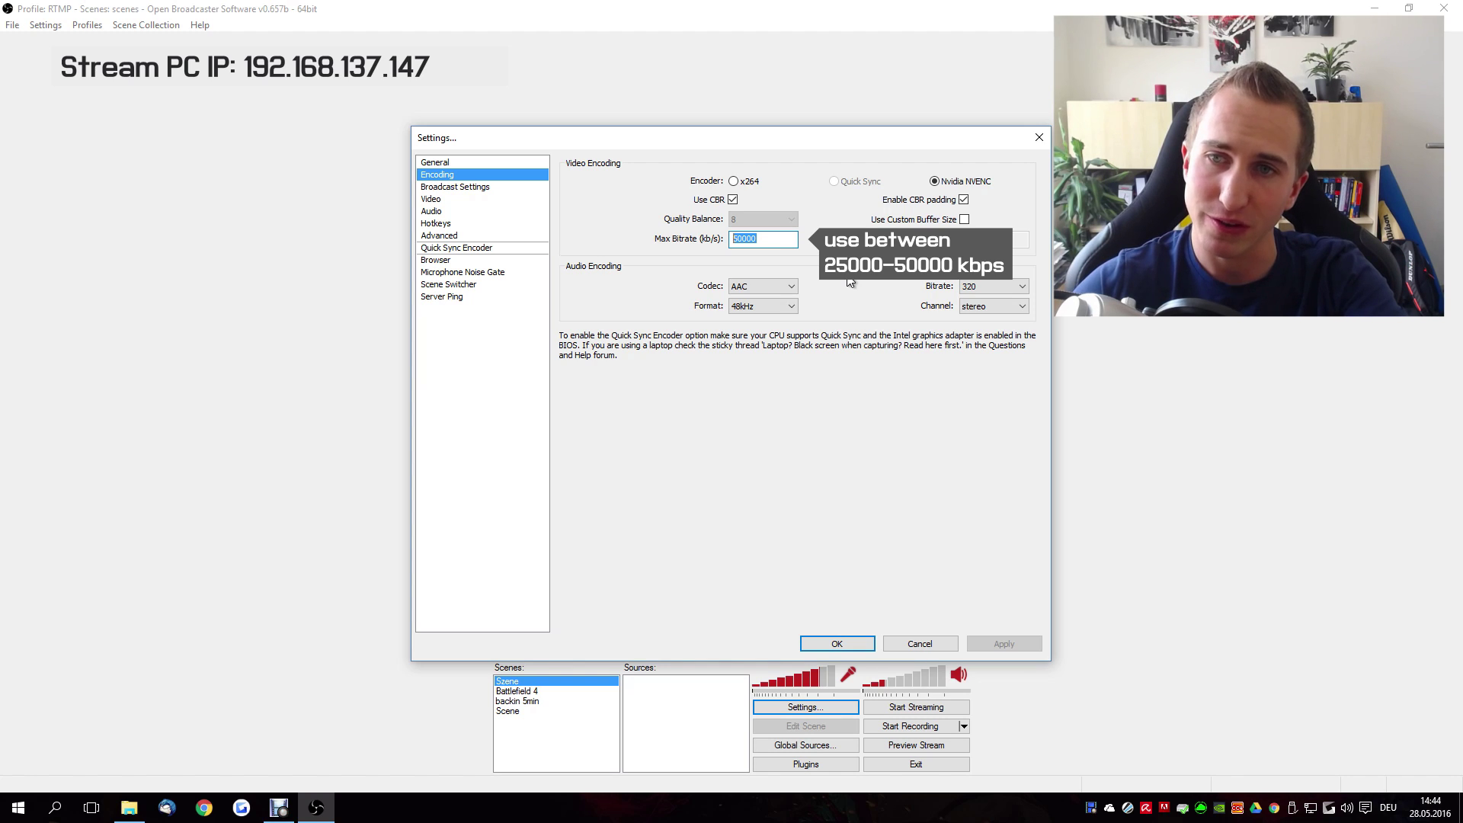
mouse_move(772, 244)
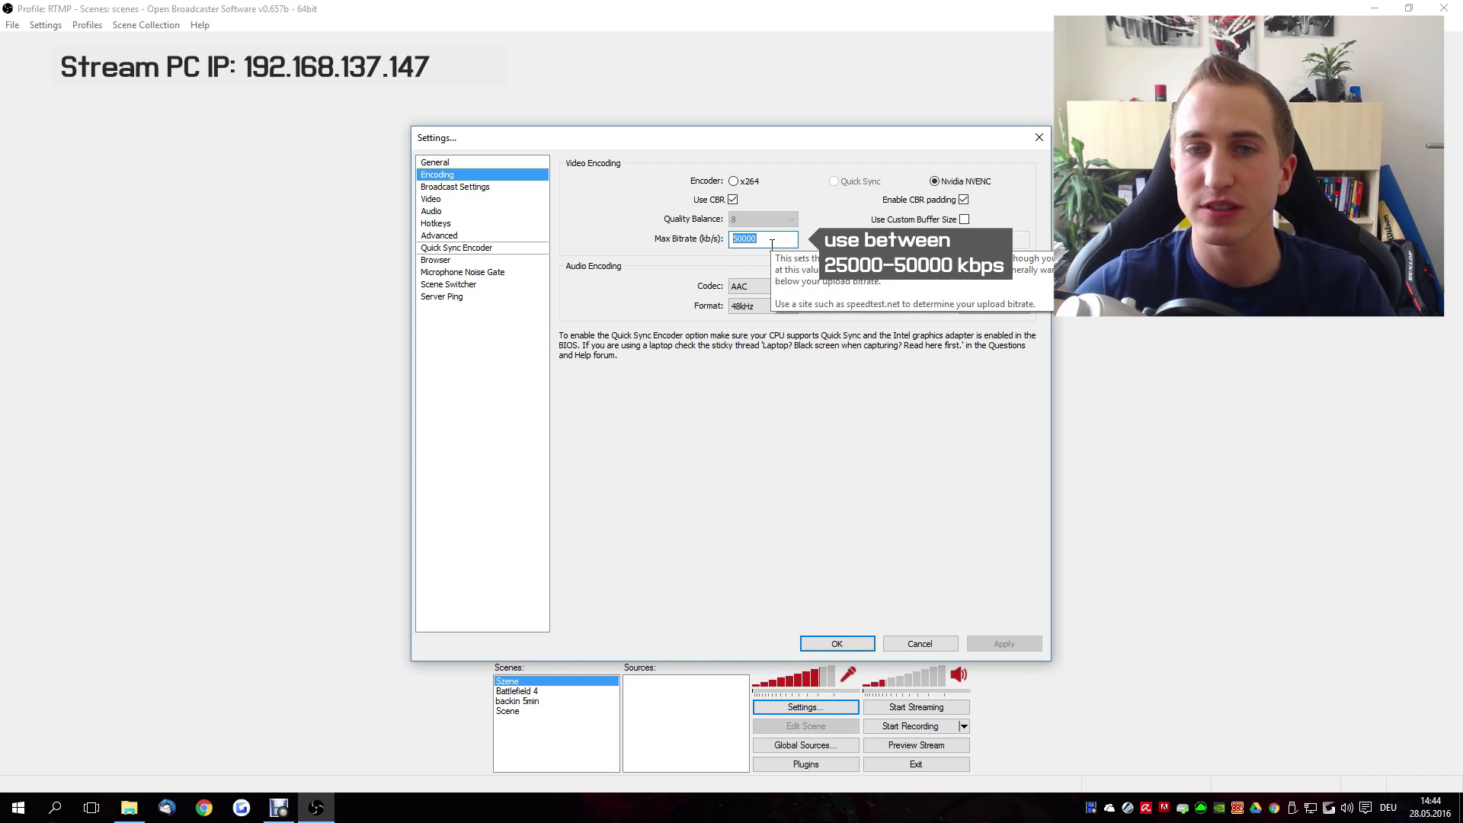
click(961, 199)
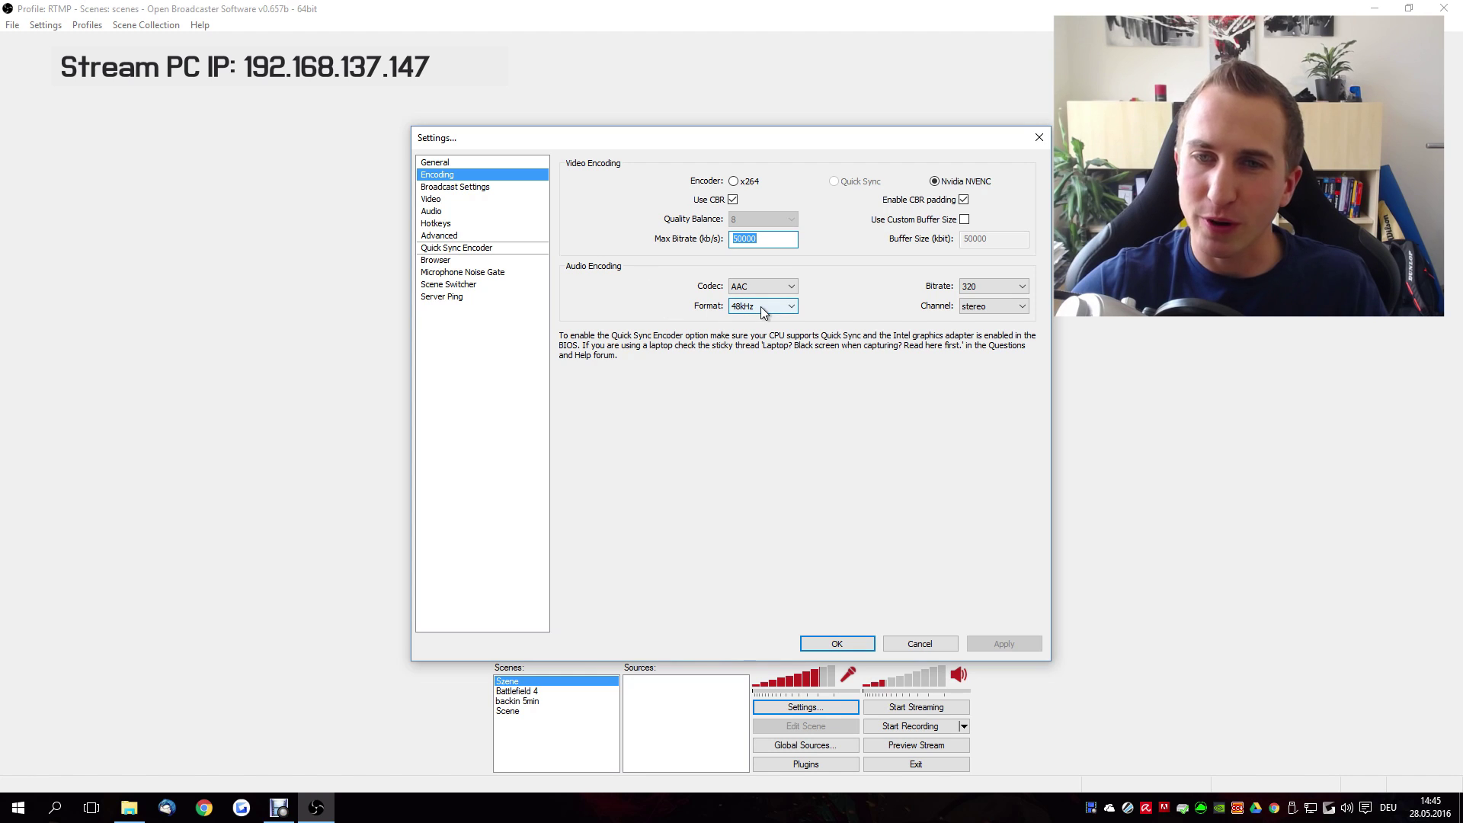
click(993, 286)
click(984, 387)
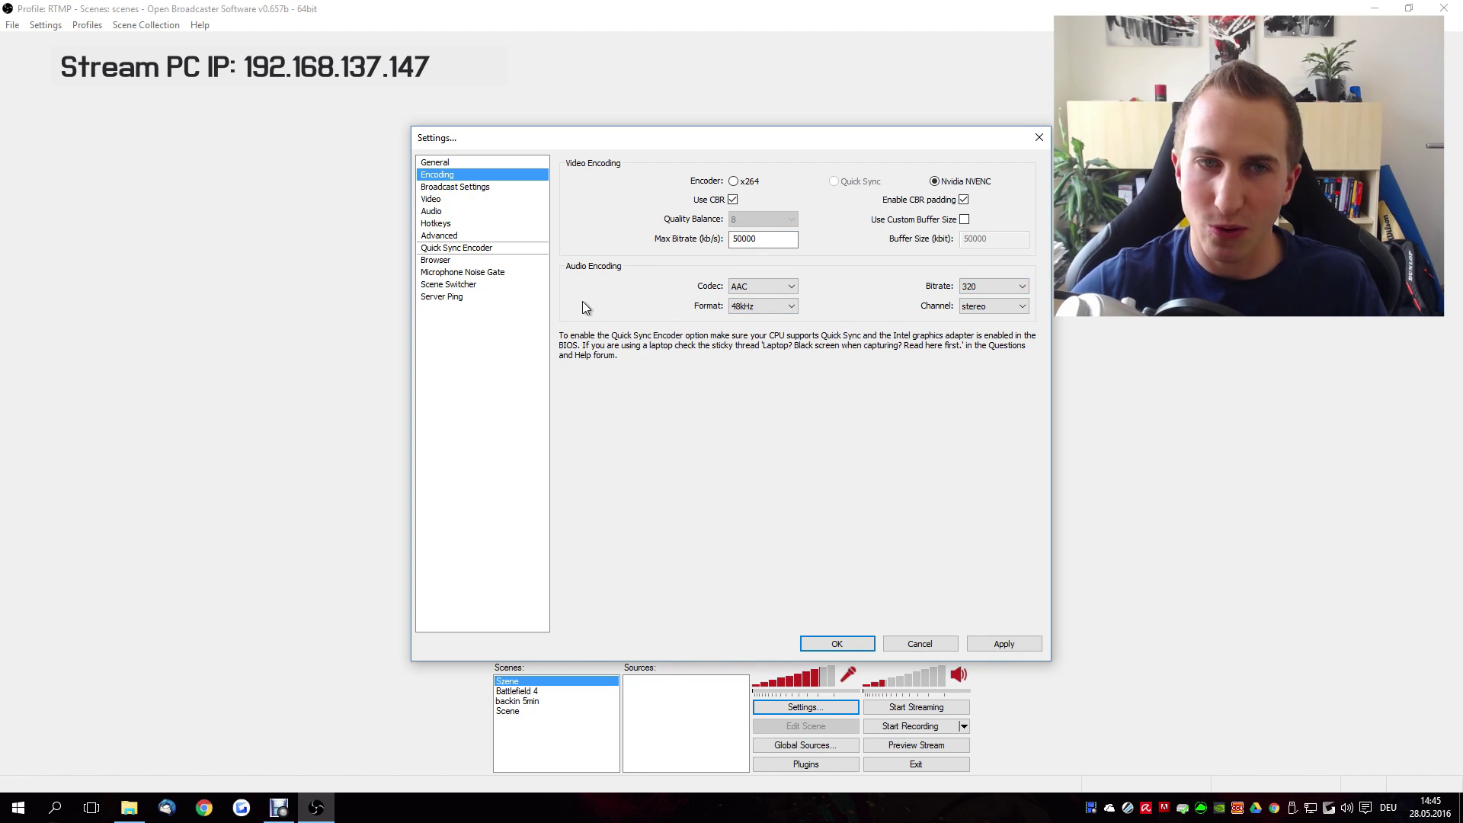
click(1007, 644)
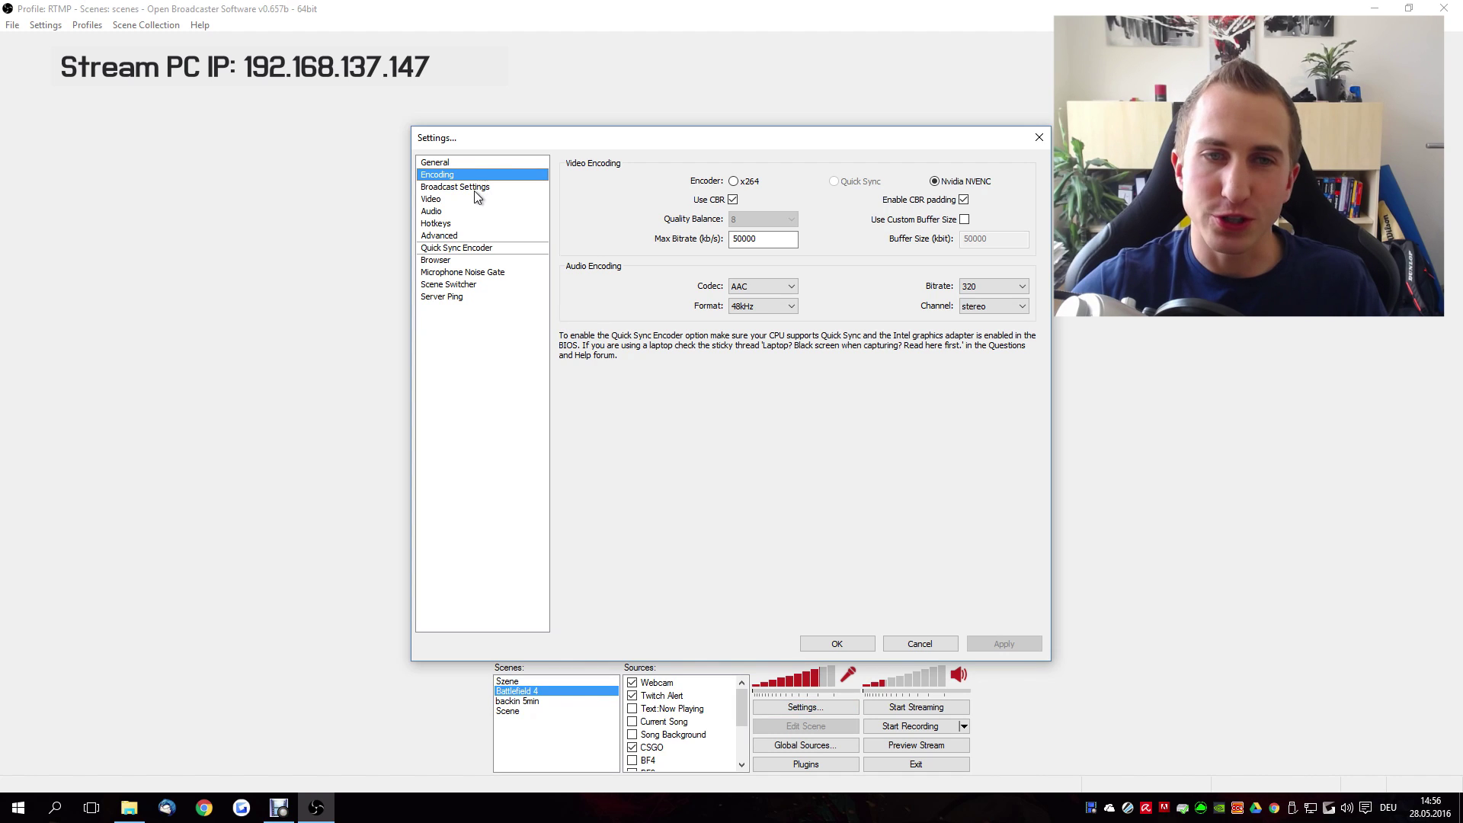
click(471, 187)
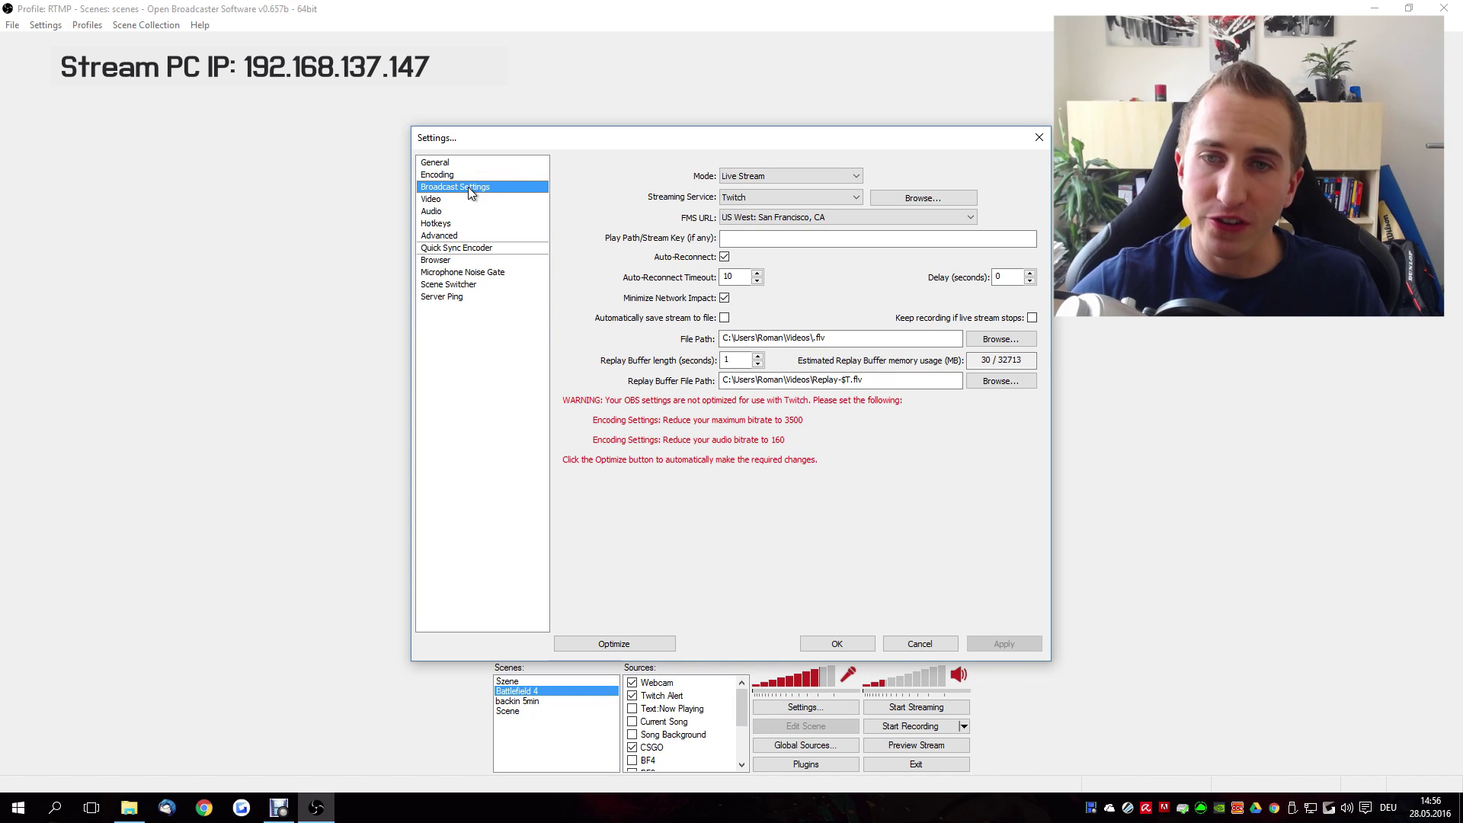
Set streaming to Custom at rtmp://192.168.137.147/live with a stream key, then apply and close
click(734, 198)
click(736, 209)
click(725, 219)
text(rtm)
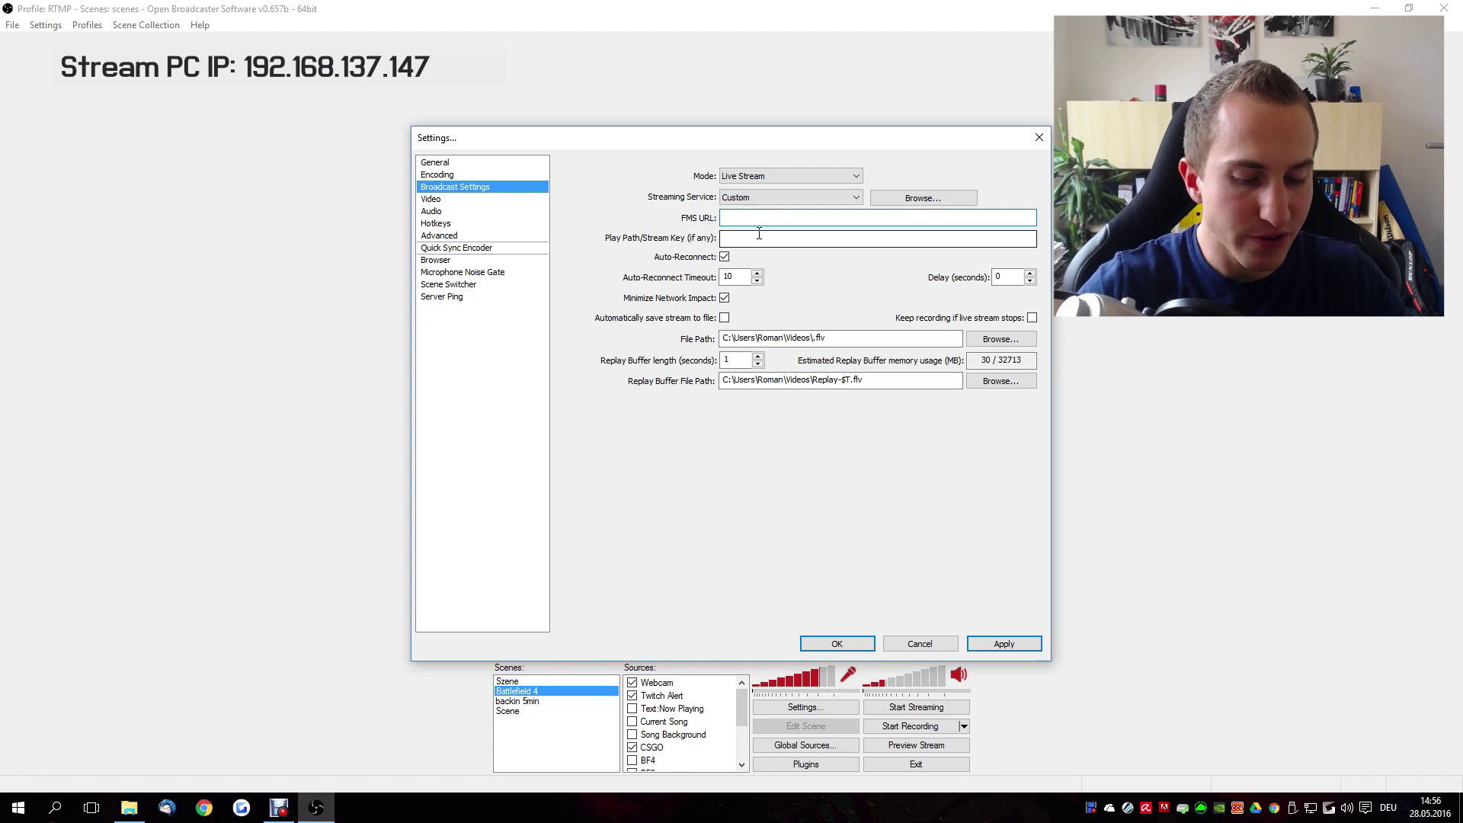
text(p)
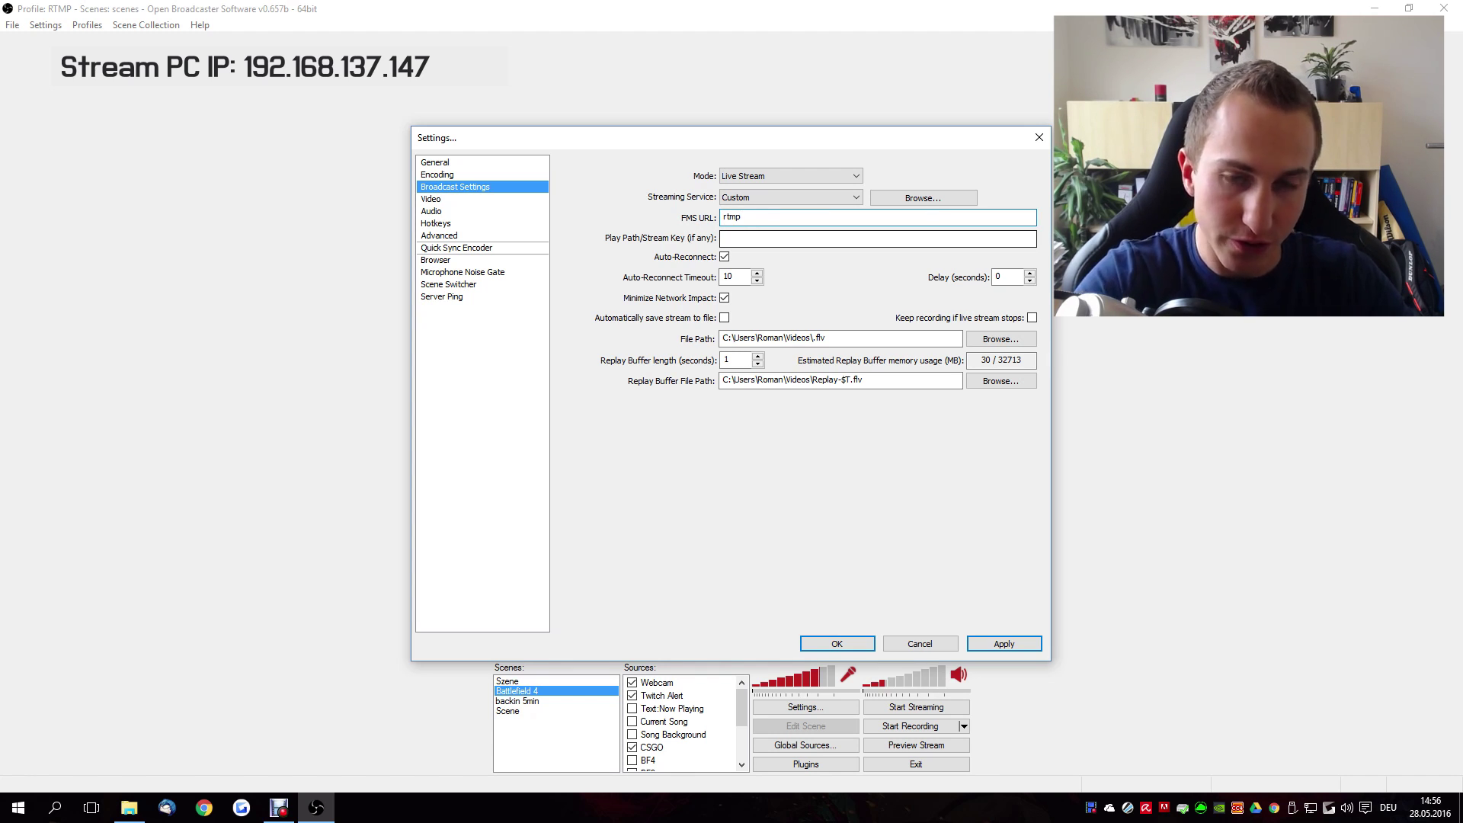
text(://192.168.137.147/live)
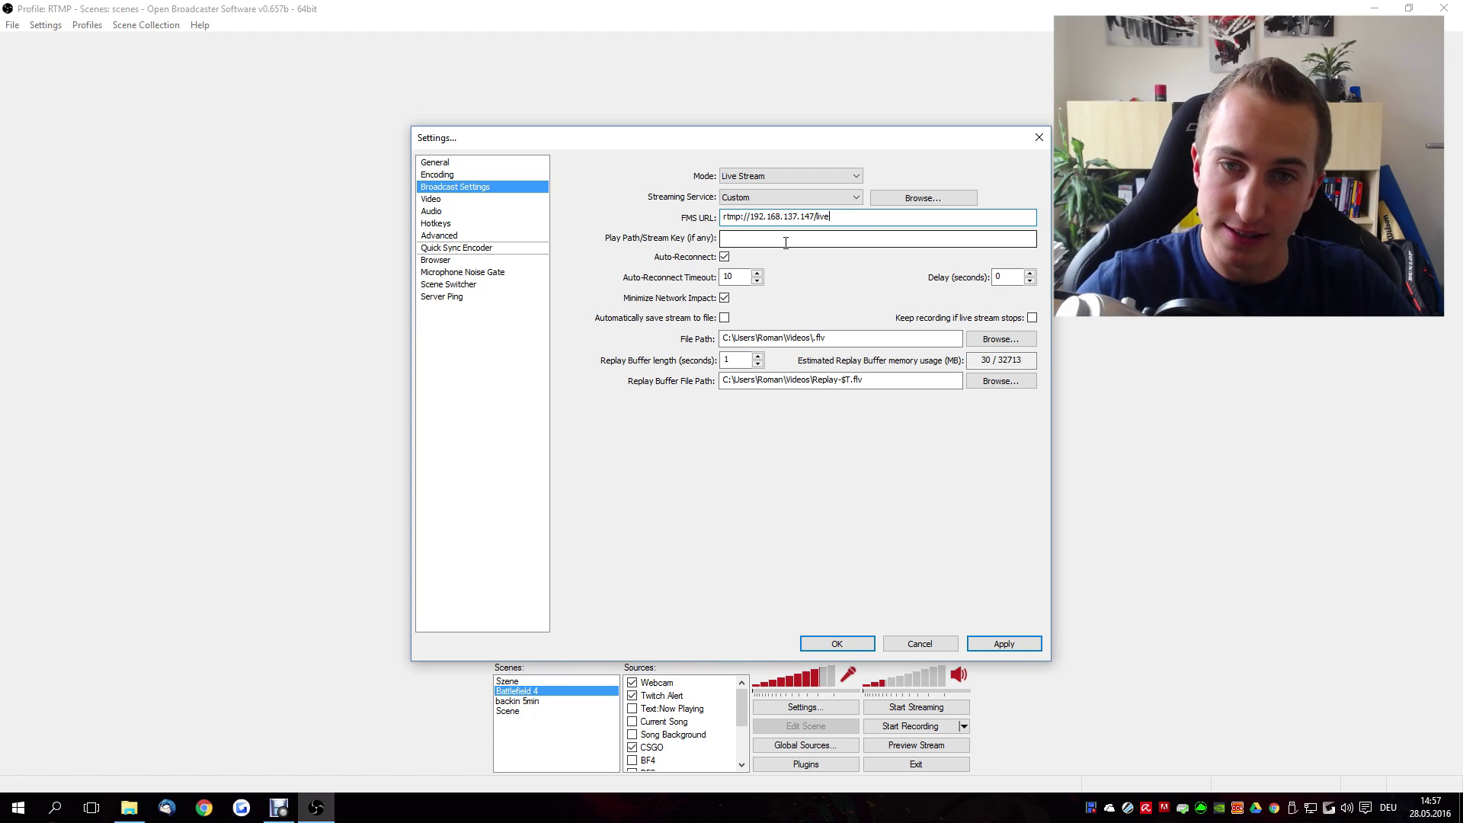
click(754, 240)
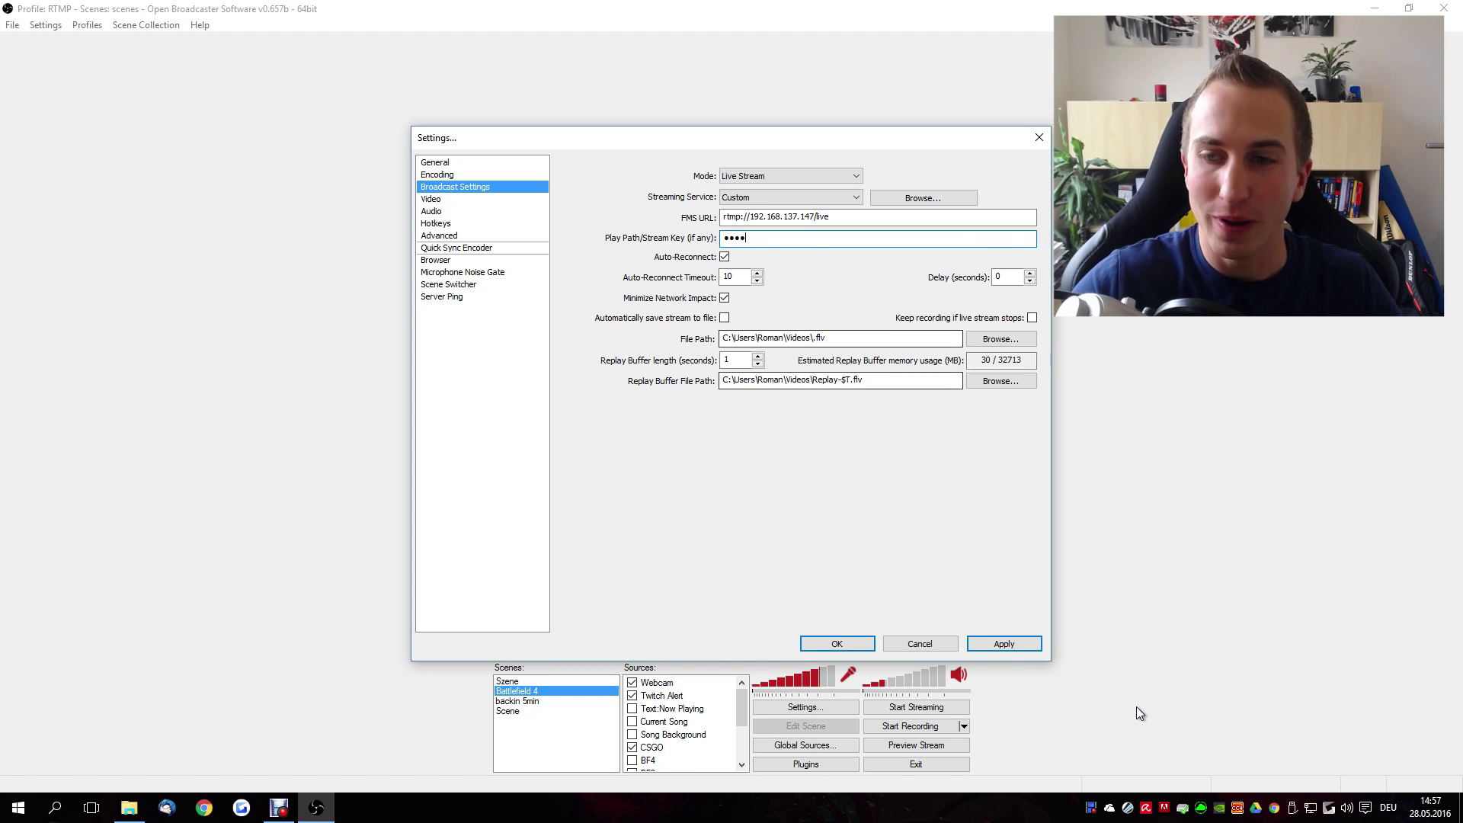
click(1010, 647)
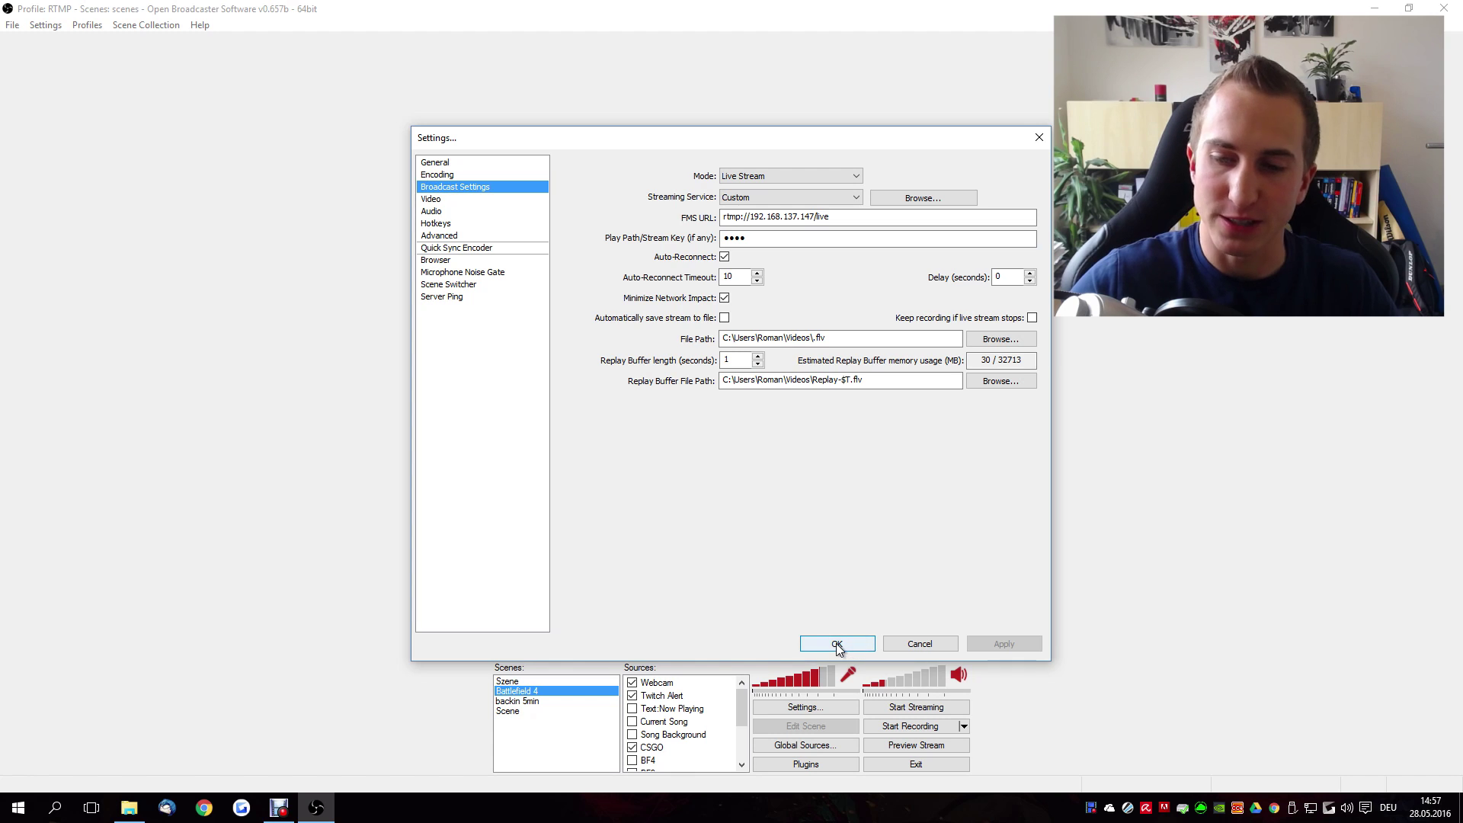
click(839, 646)
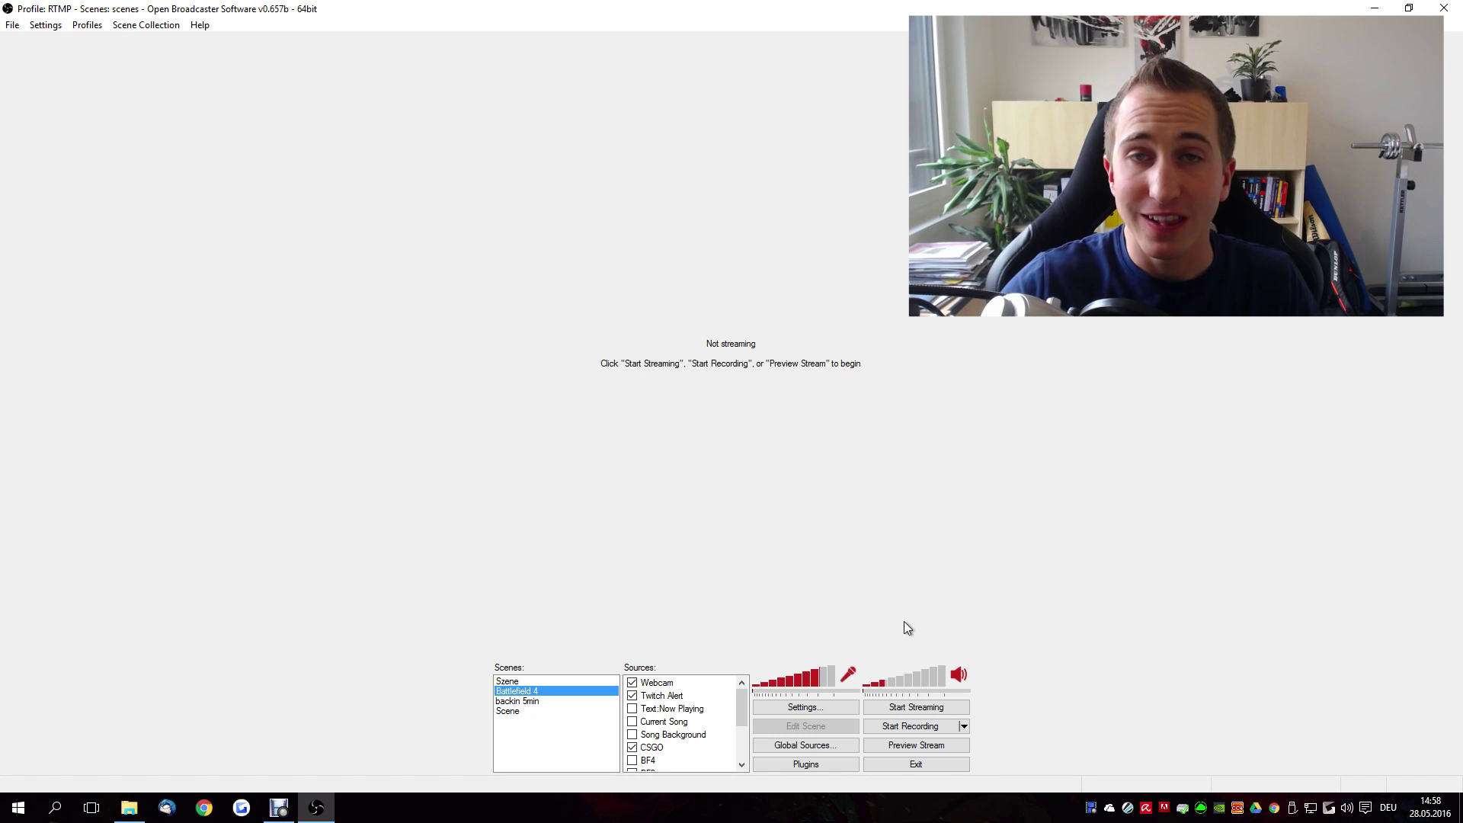
Start the OBS live stream to the local RTMP server
click(924, 710)
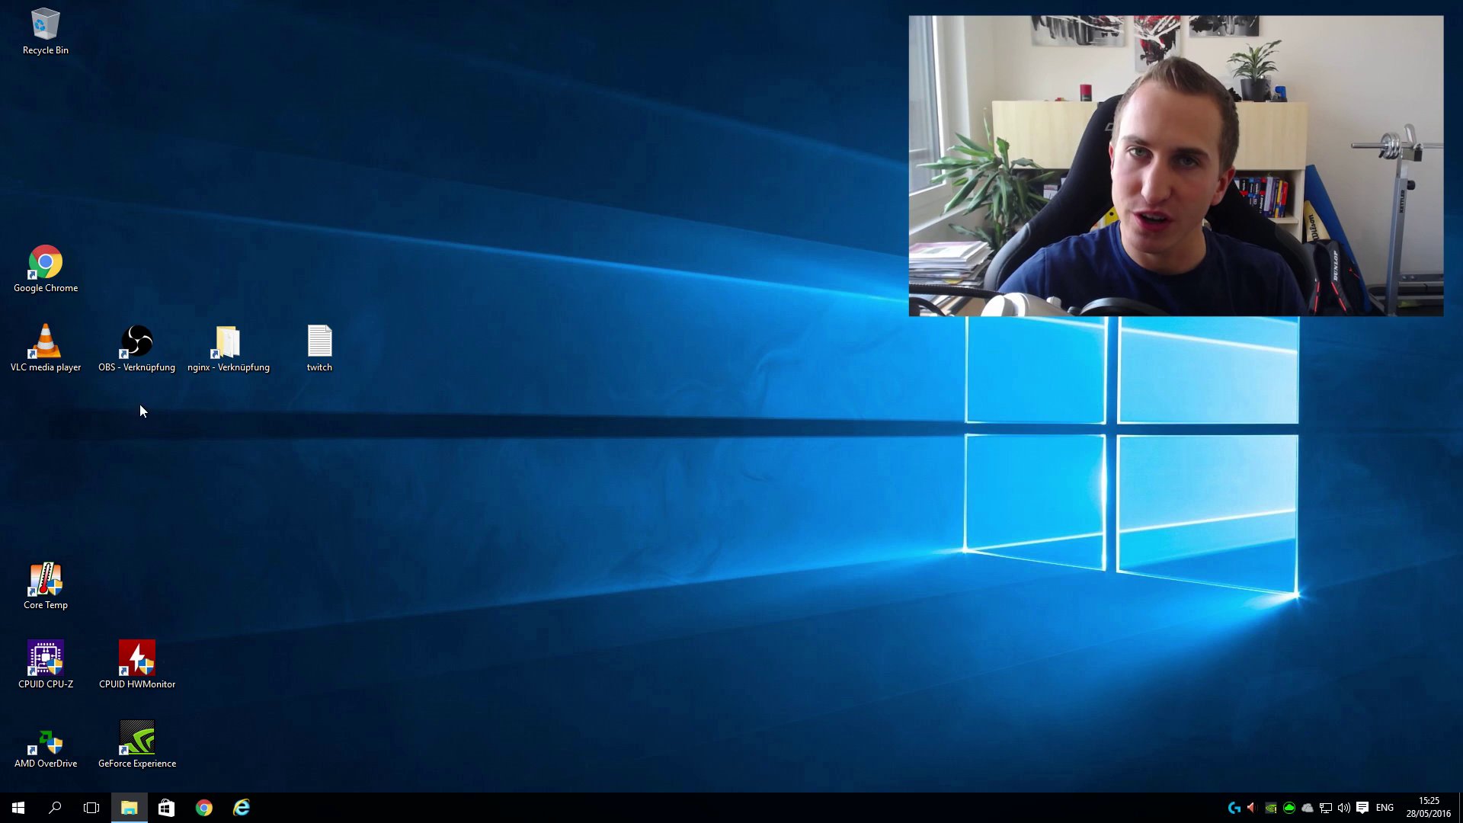
Launch VLC and play the network stream rtmp://192.168.137.147/live/1080
double_click(55, 355)
click(280, 119)
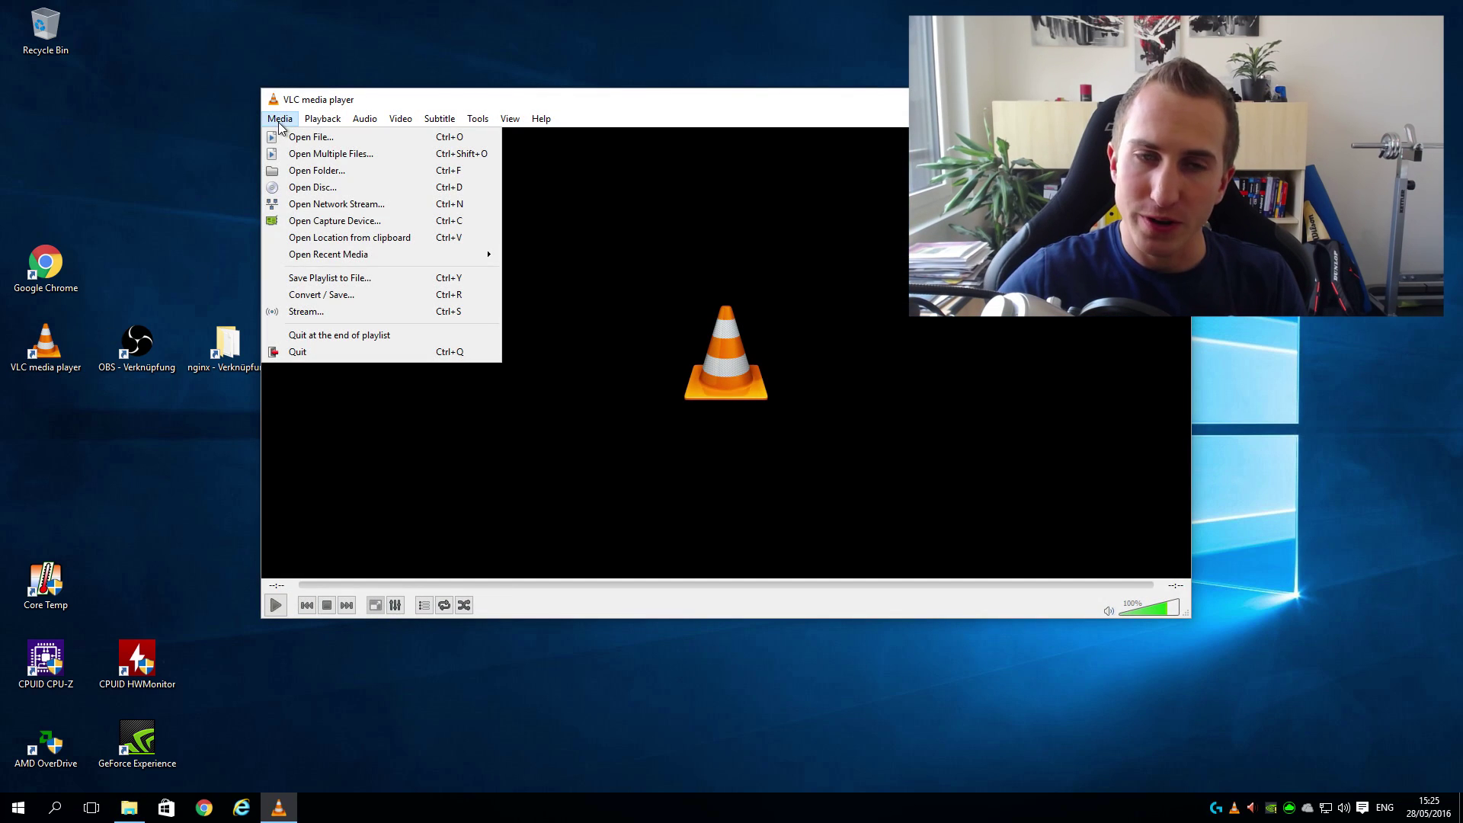
click(336, 202)
click(597, 287)
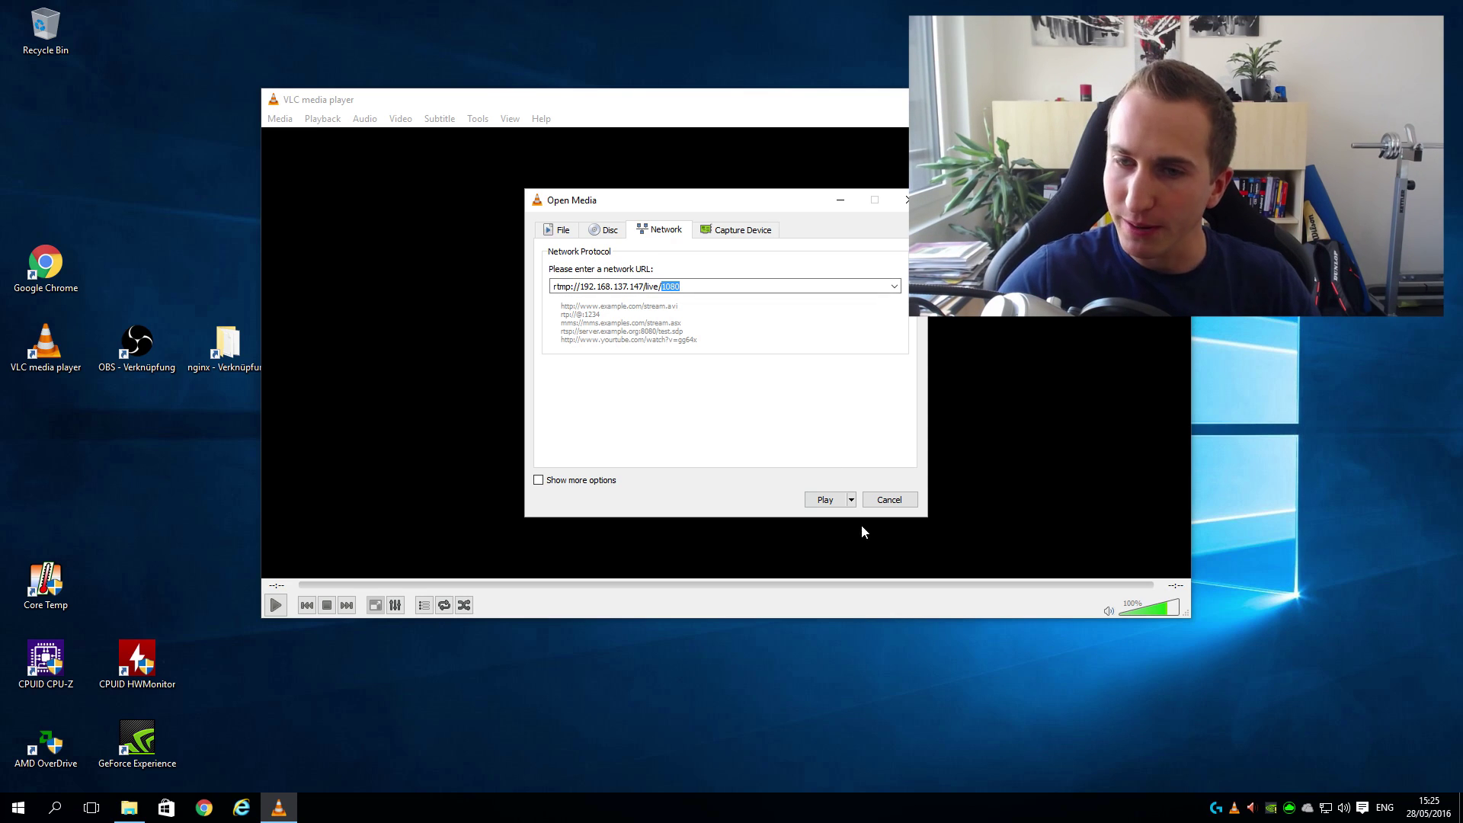
click(825, 500)
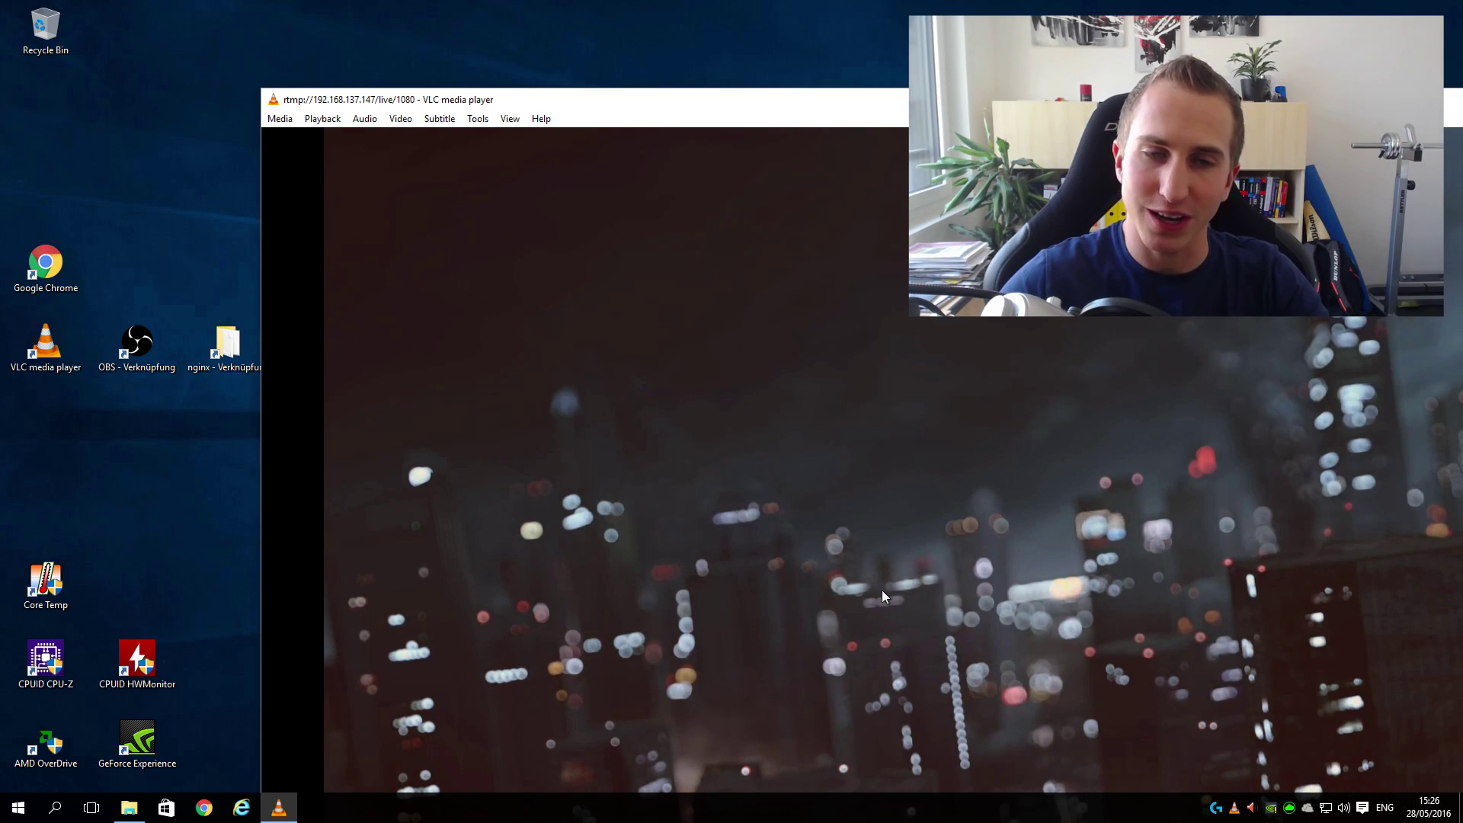
Minimize VLC and remove the old Game Capture source from the OBS scene
key(super+d)
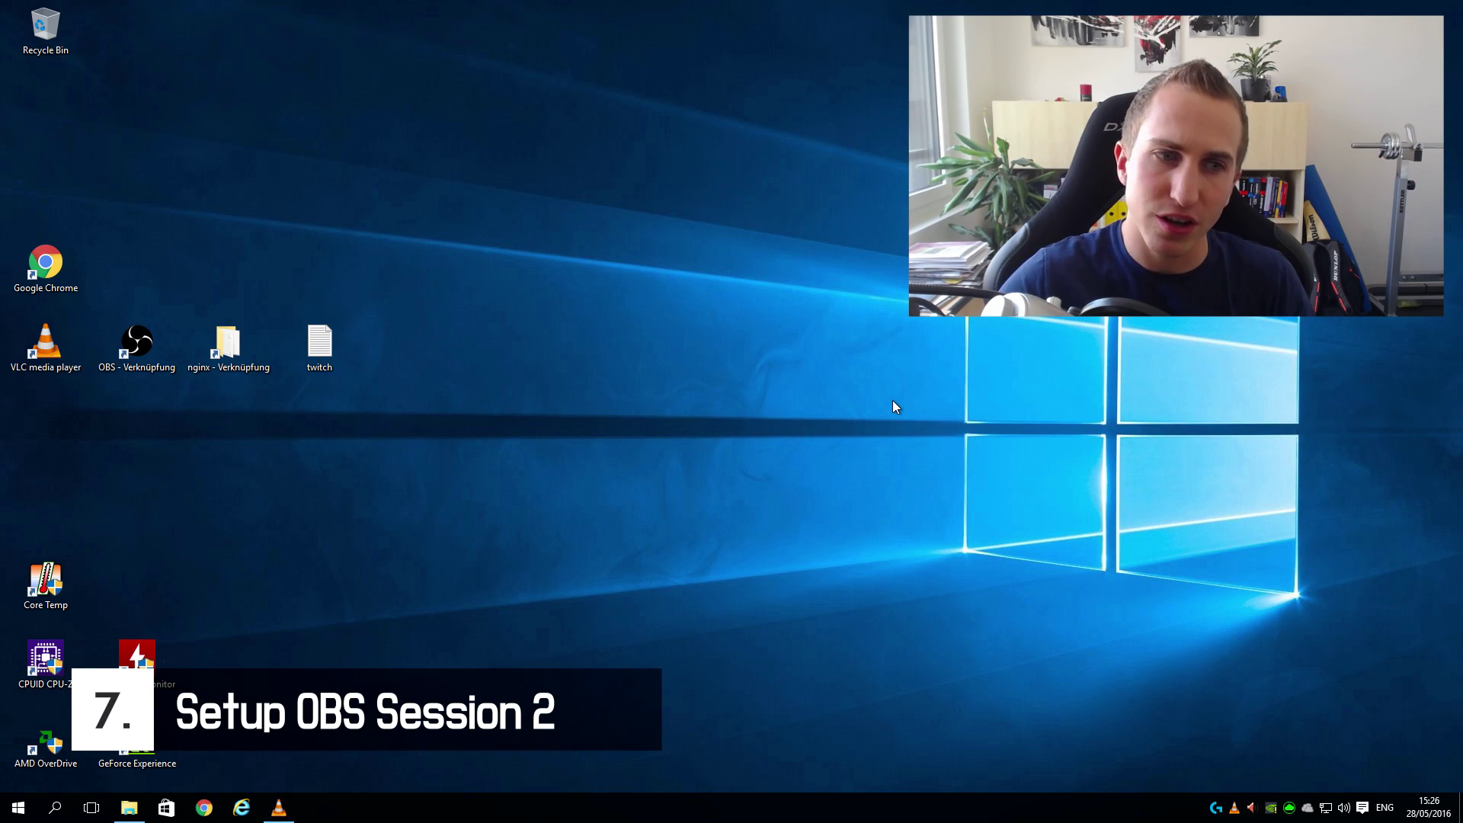
double_click(137, 342)
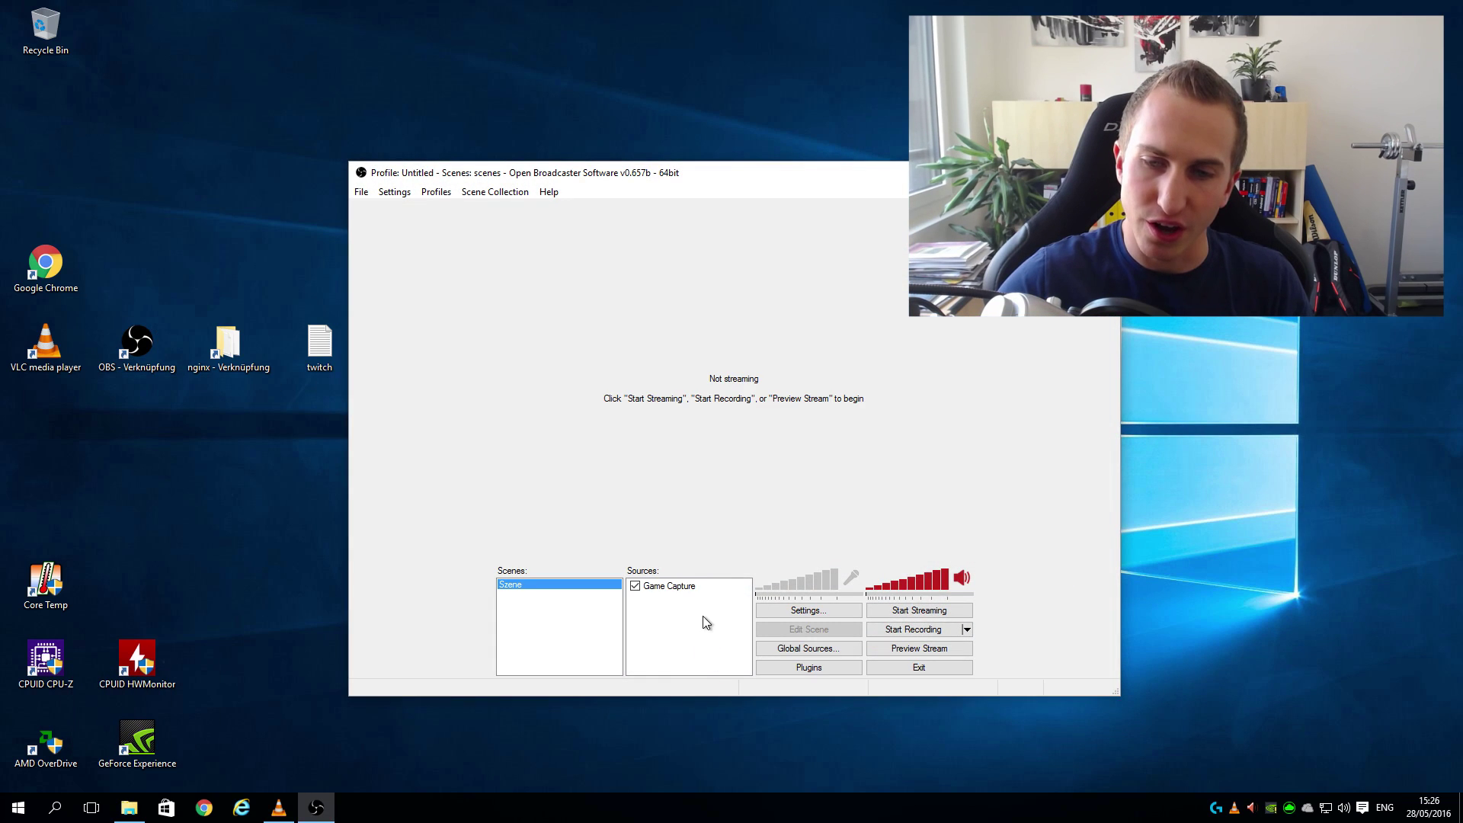
right_click(680, 586)
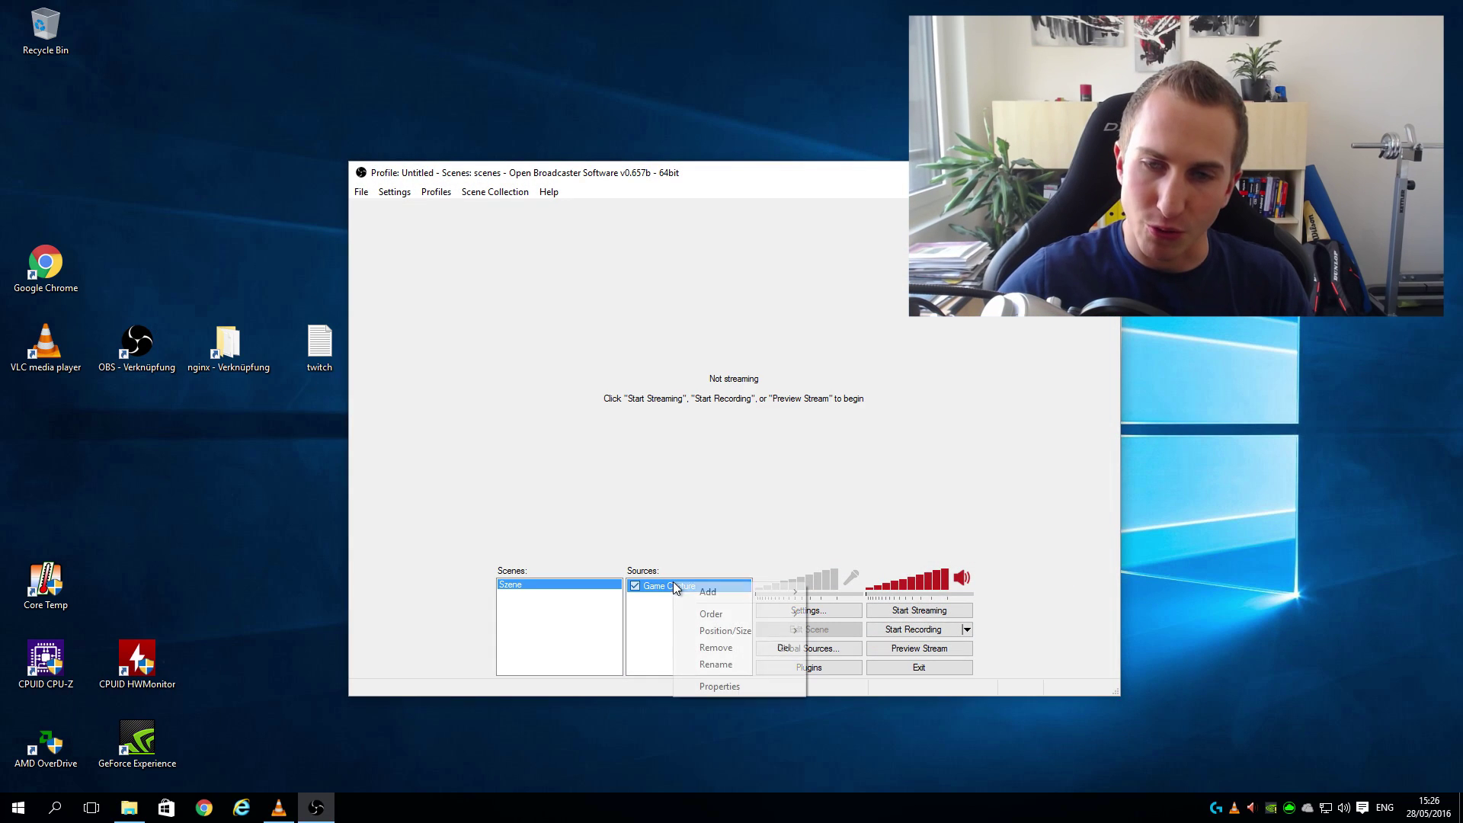
click(731, 666)
click(734, 451)
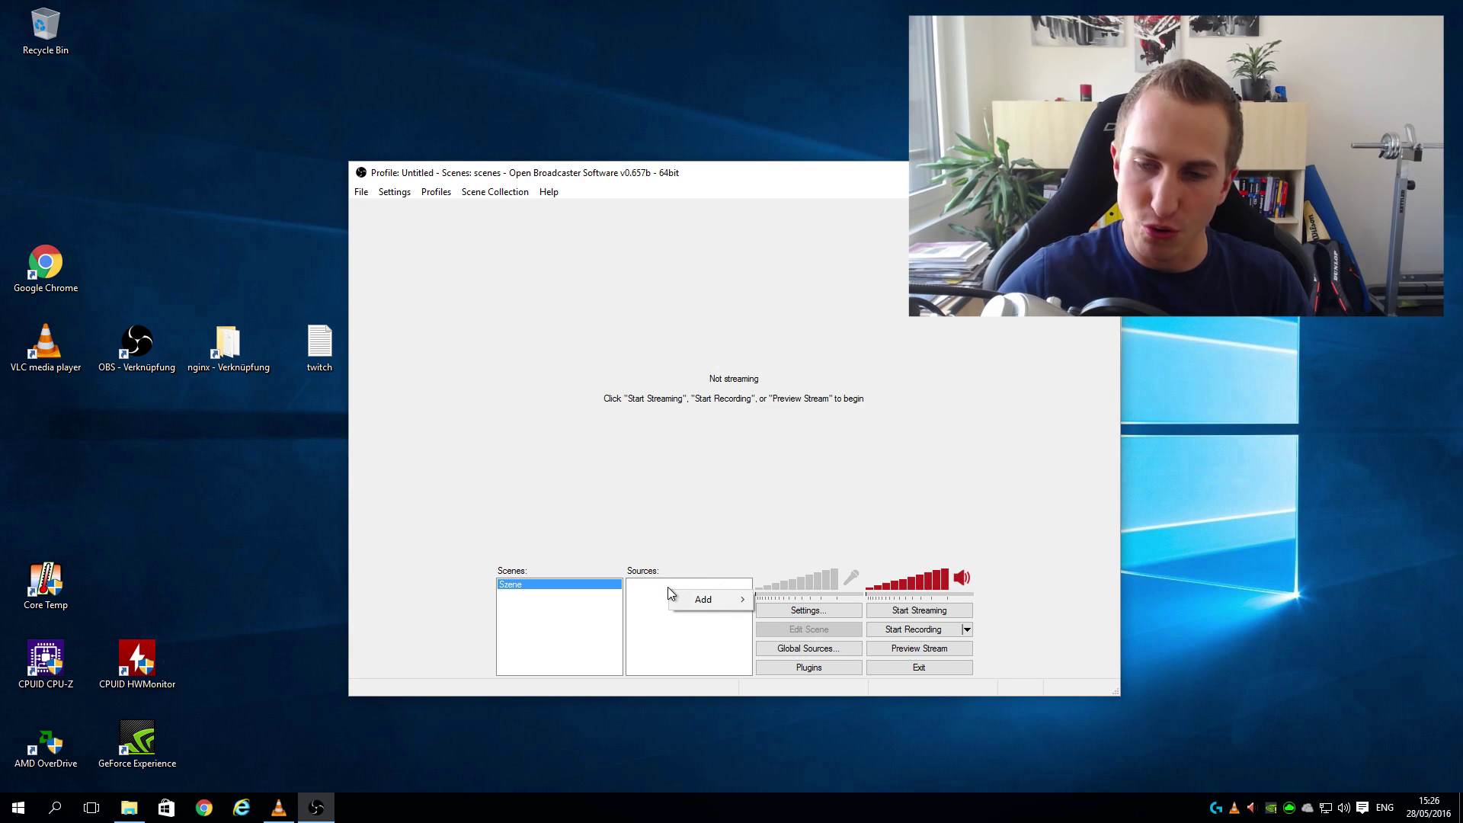
Add a new Game Capture source named Game Capture that captures the VLC window
mouse_move(702, 599)
click(792, 719)
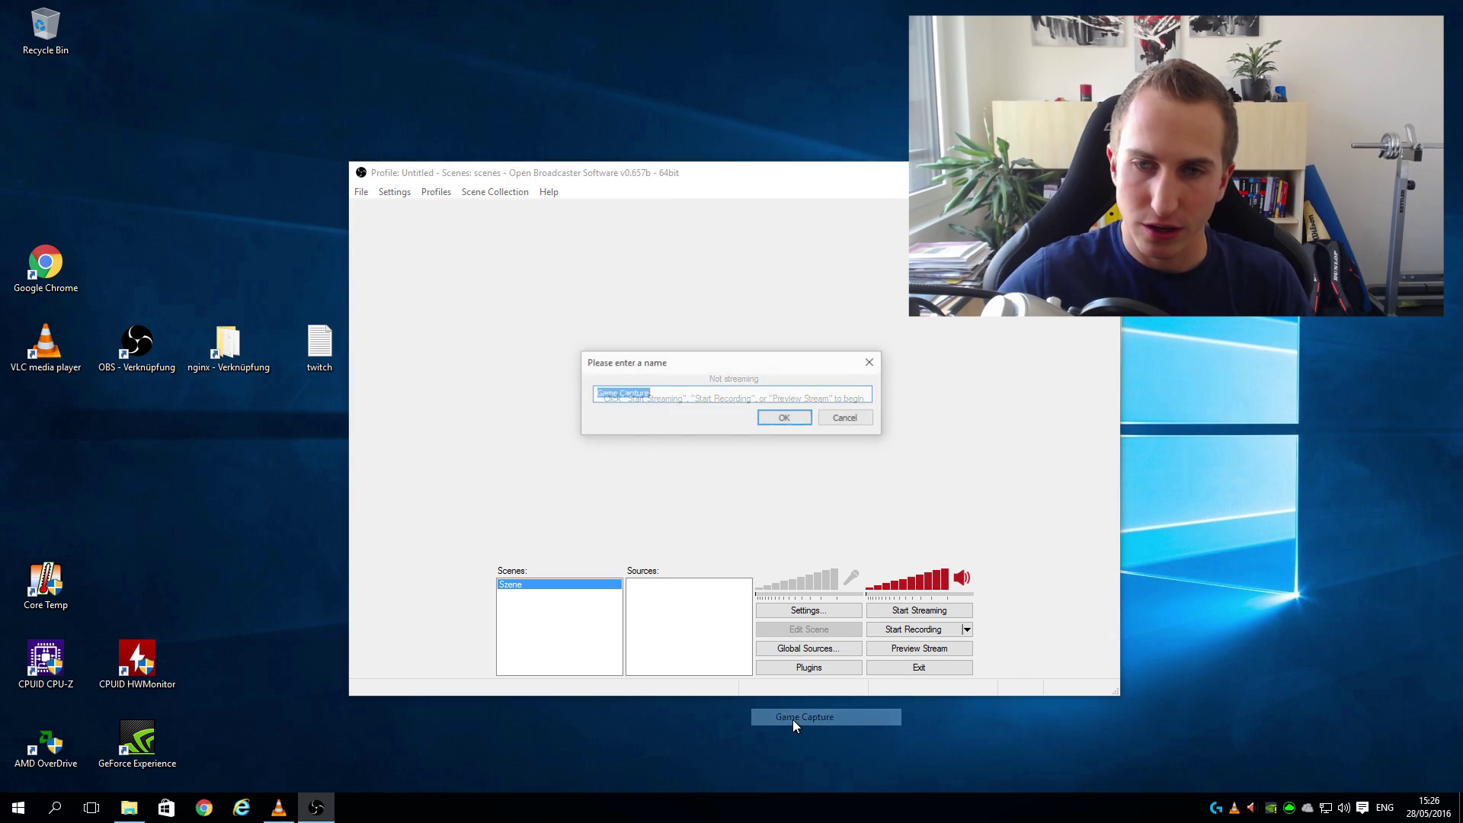
click(777, 419)
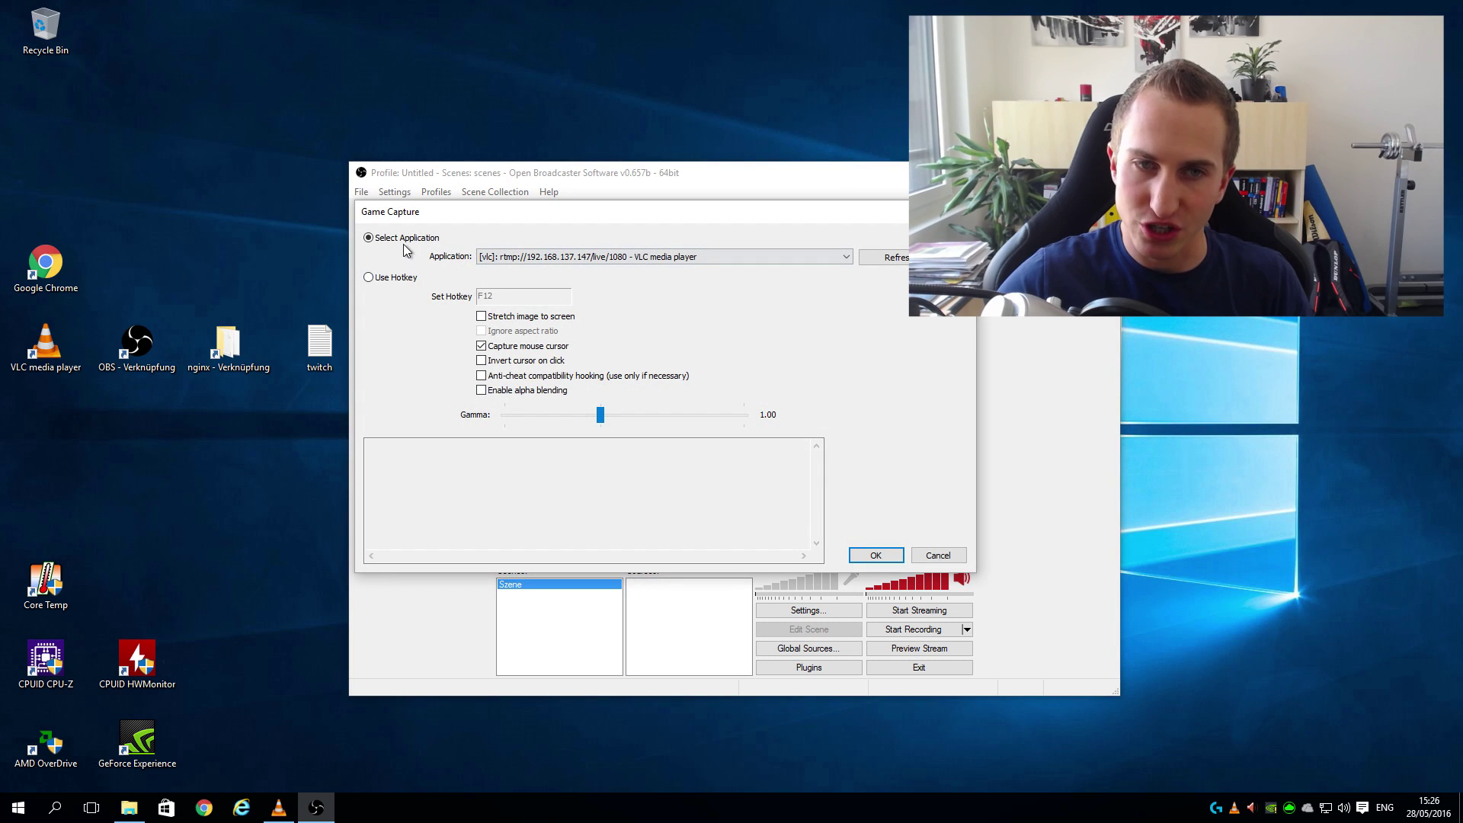
click(525, 259)
click(505, 271)
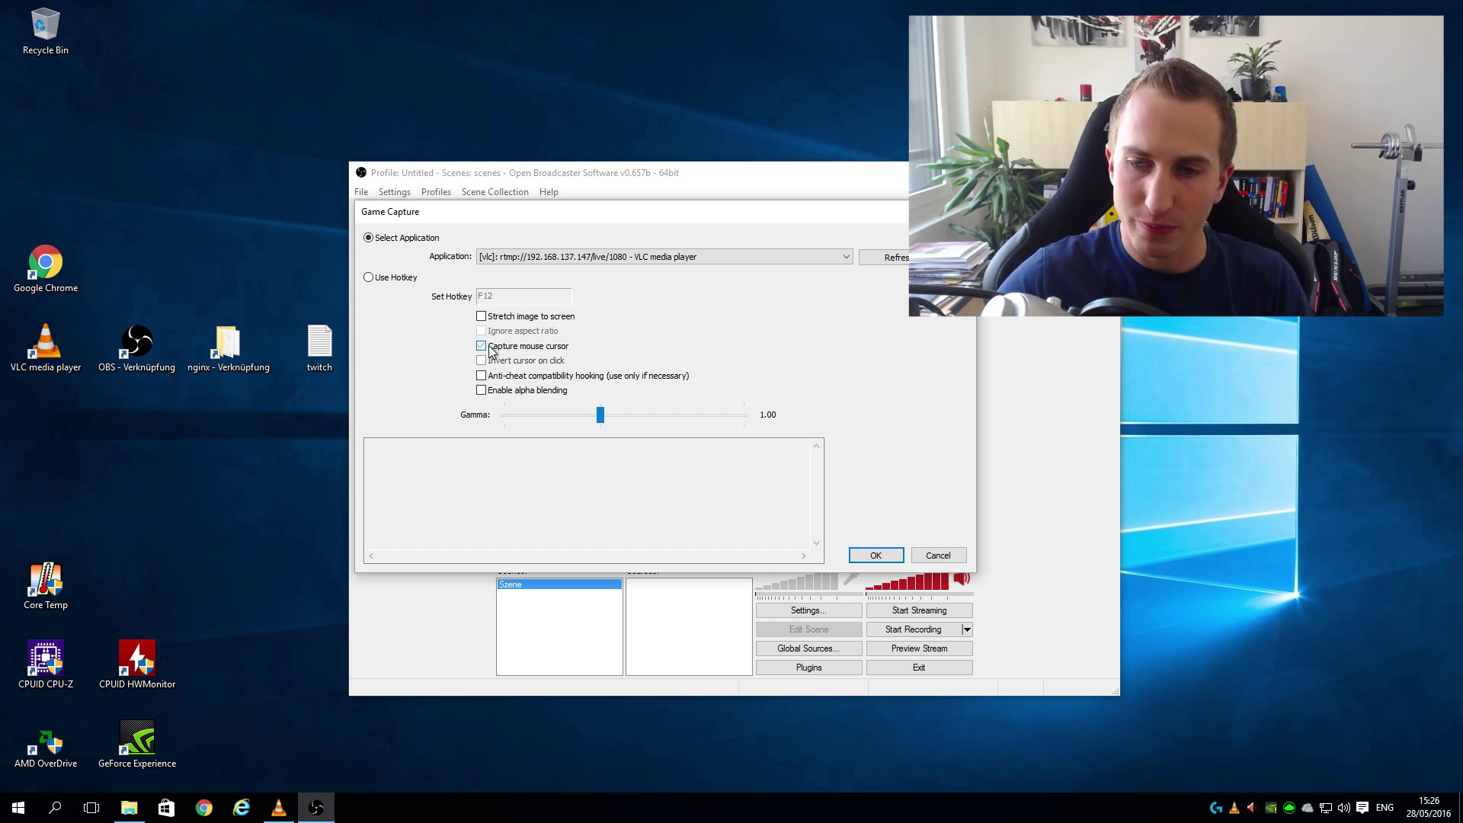
click(872, 556)
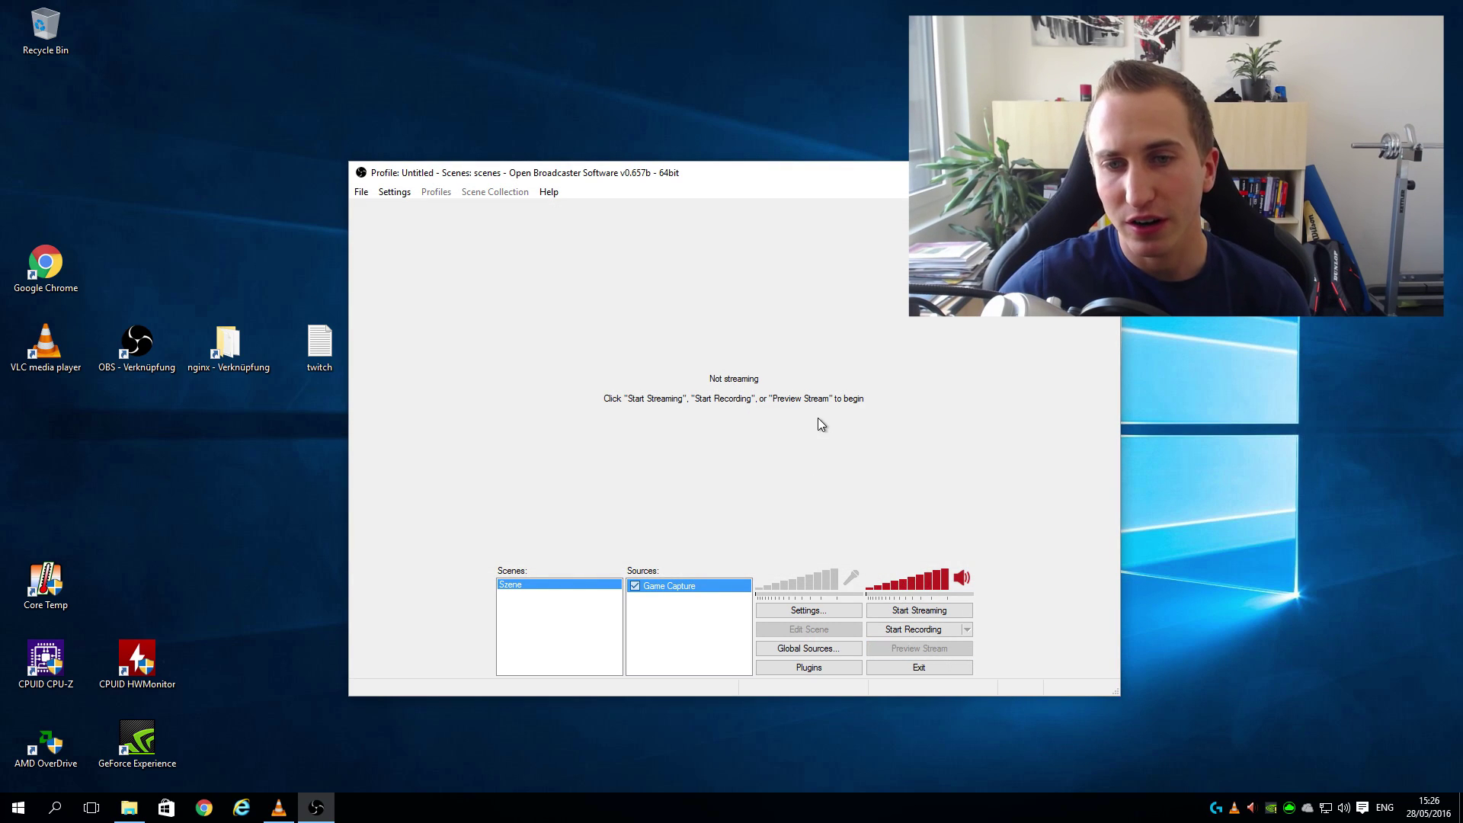
Preview the captured video and switch VLC playback to fullscreen
key(Return)
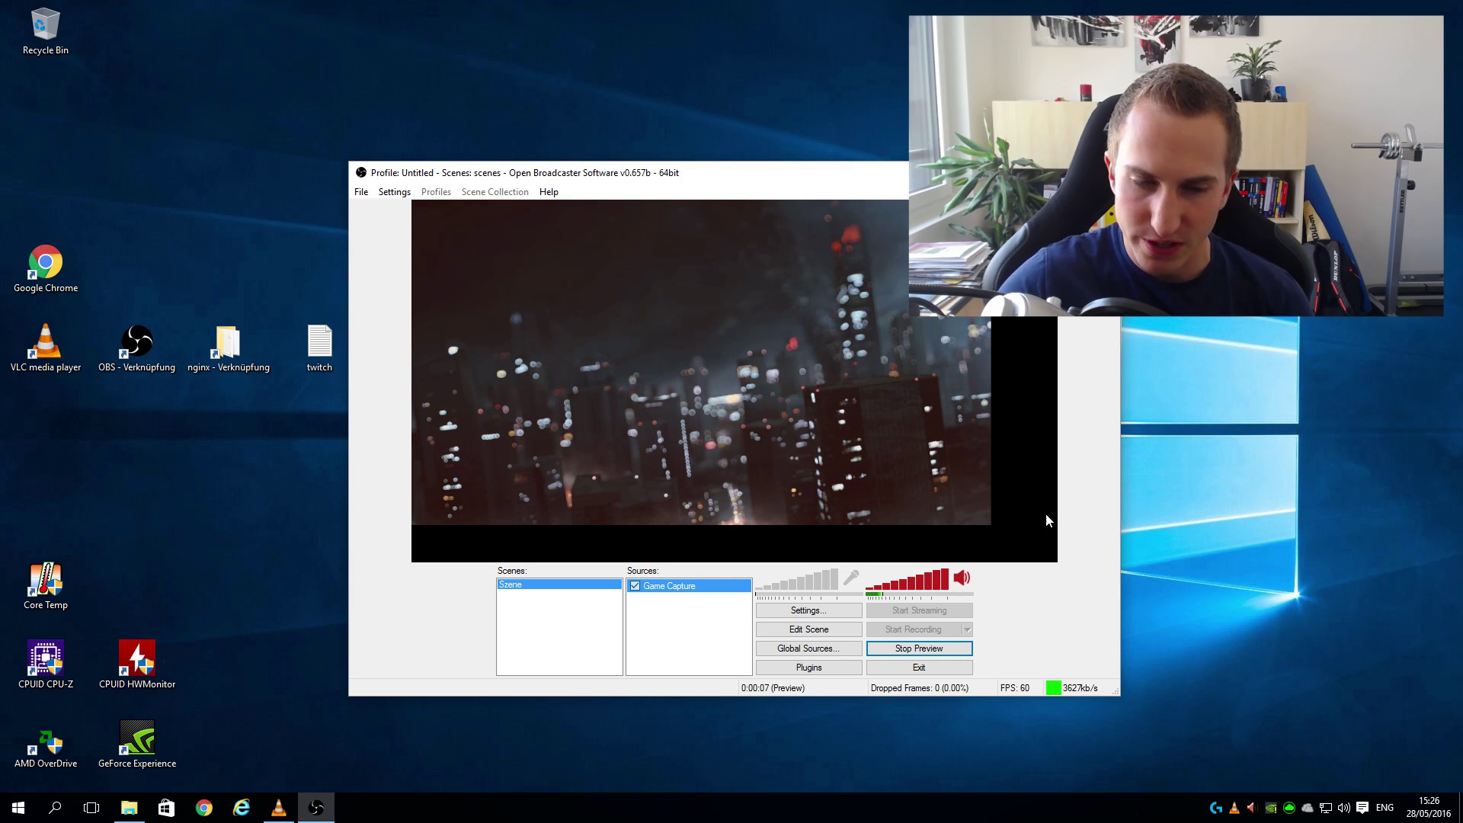
click(279, 806)
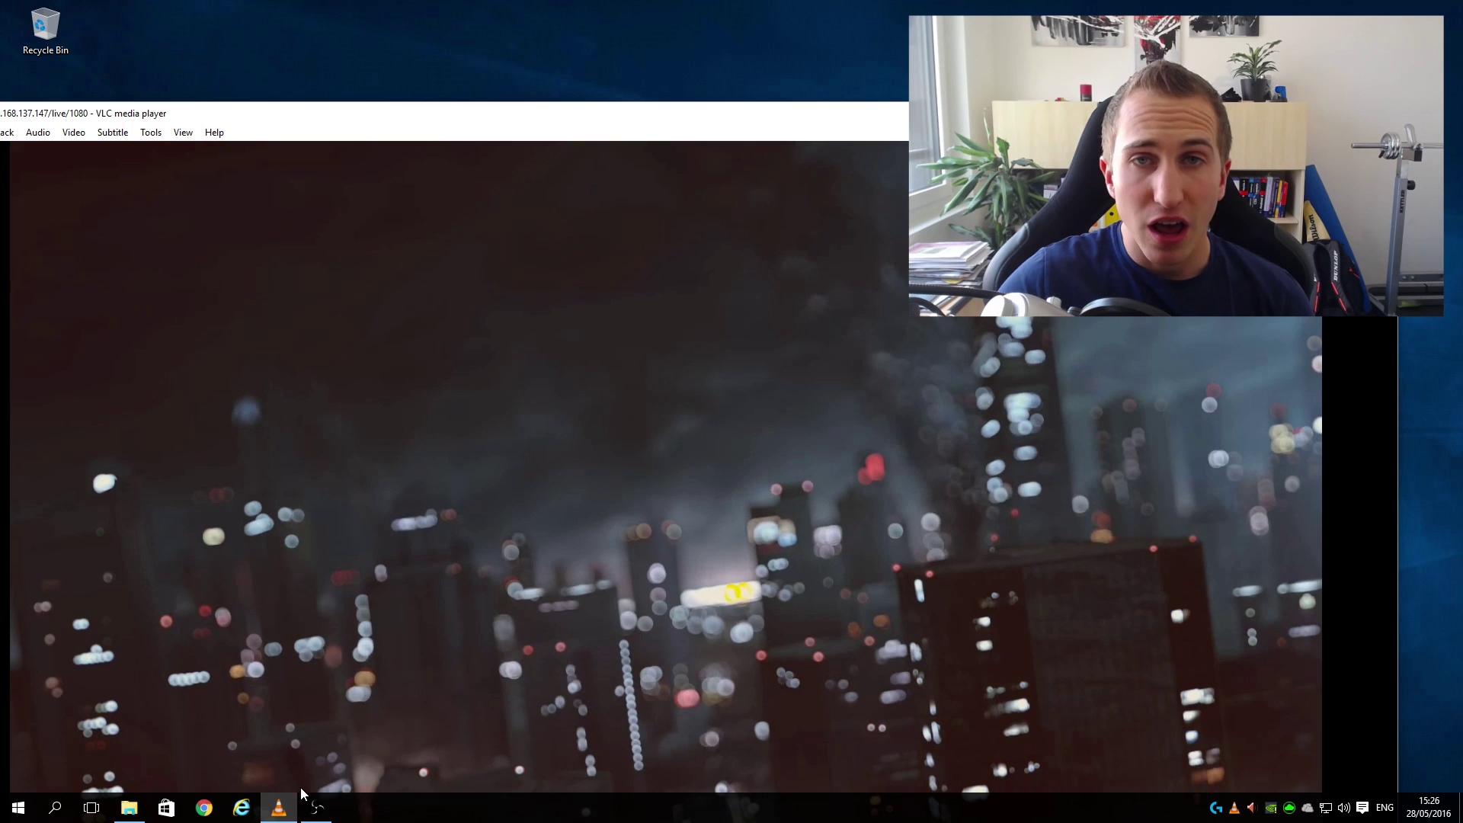
double_click(673, 510)
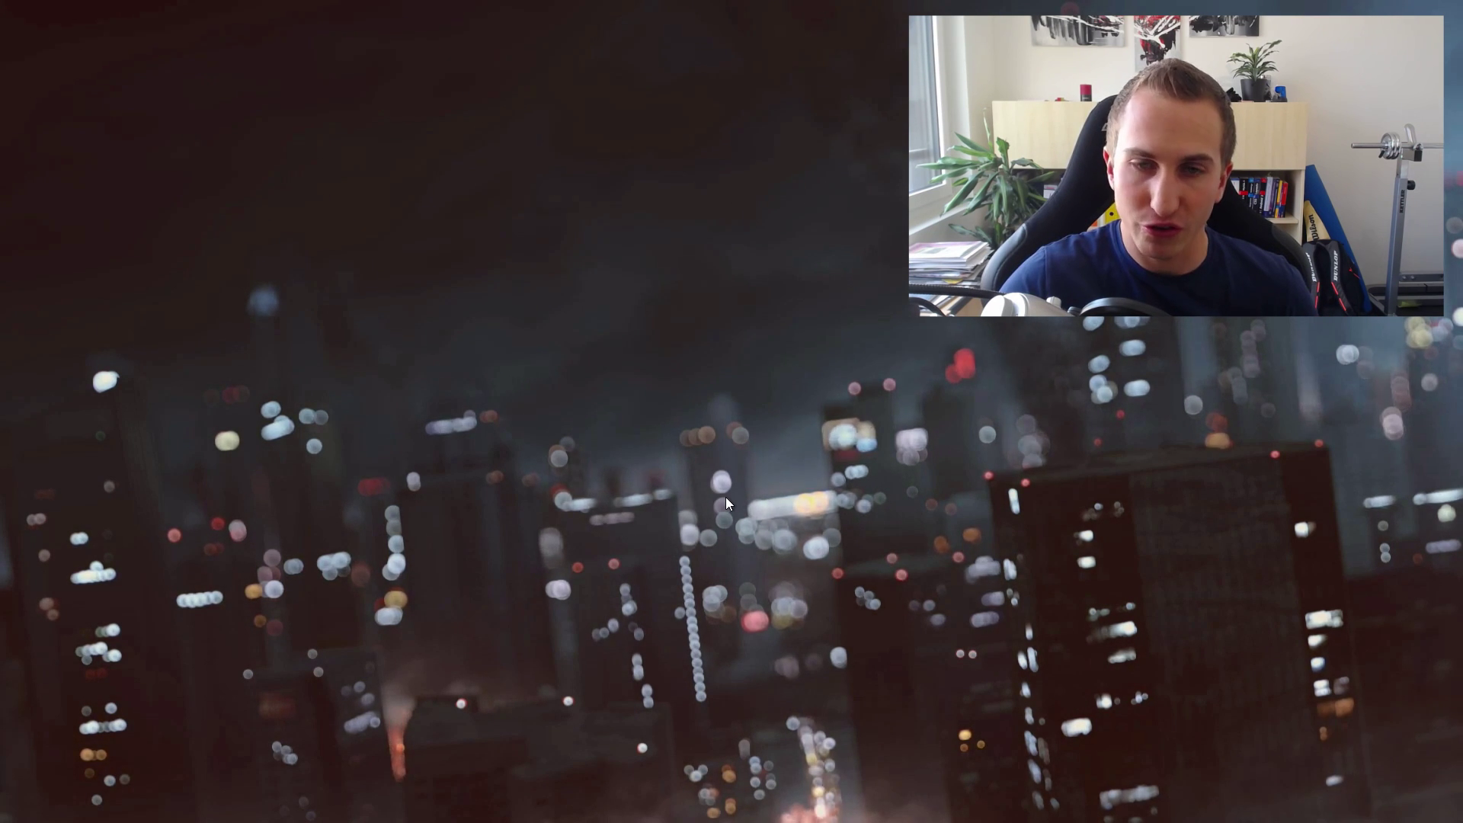
Back in OBS, stop the preview of the Game Capture scene
key(alt+Tab)
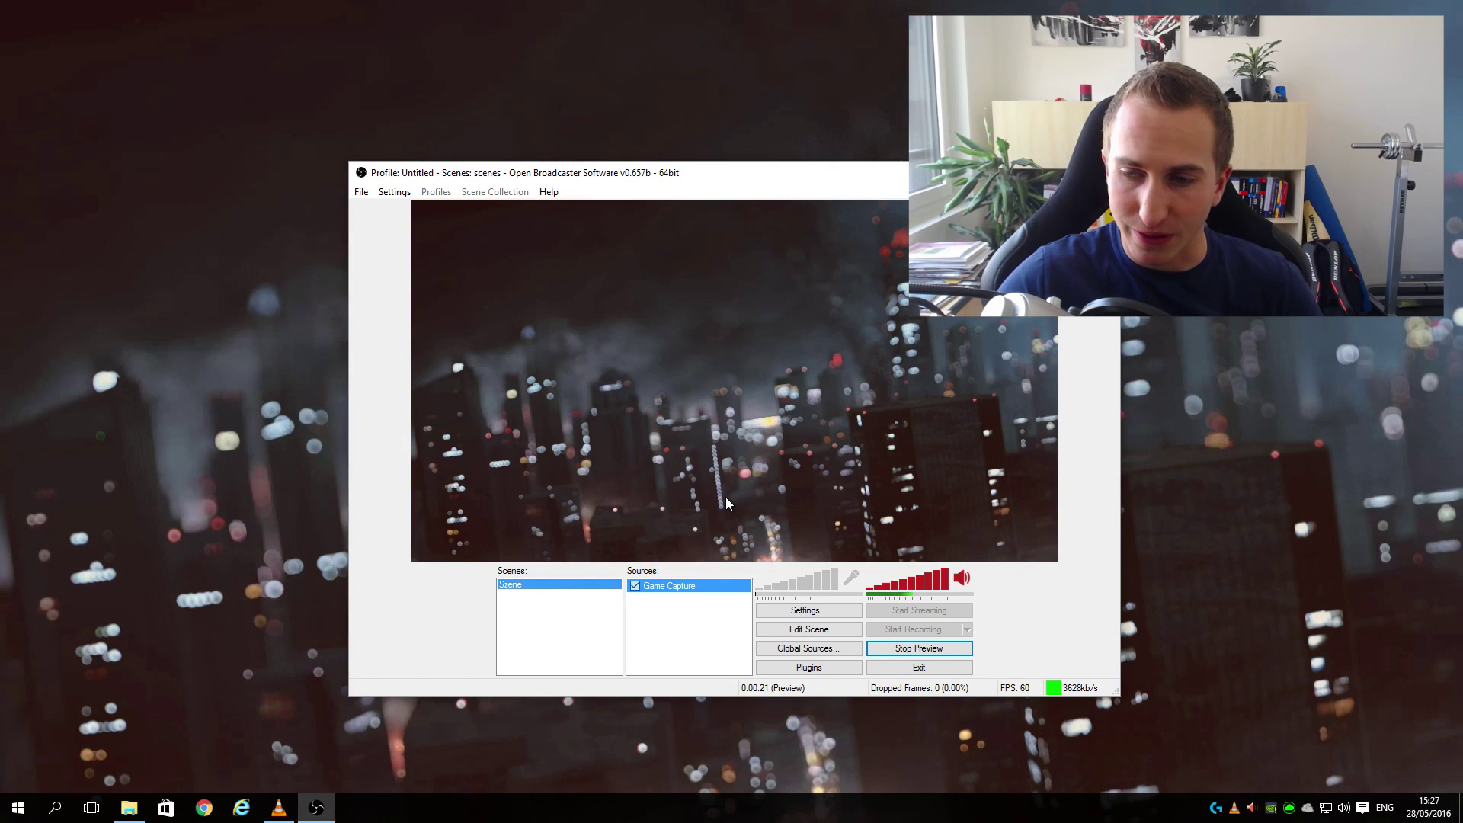
click(902, 650)
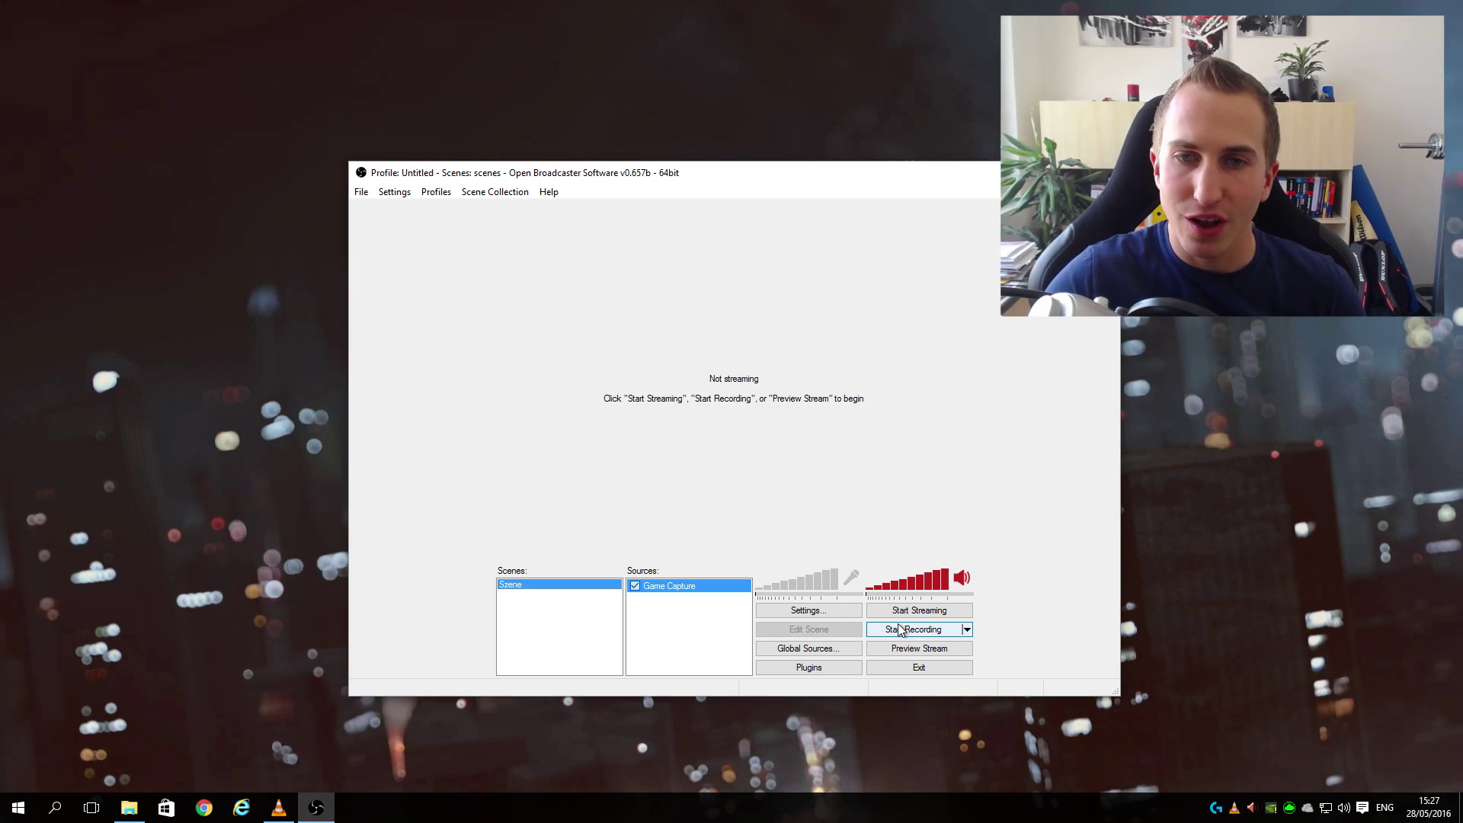
click(809, 610)
Check the encoding: Nvidia NVENC, 3500 max bitrate and 128 audio bitrate
click(436, 175)
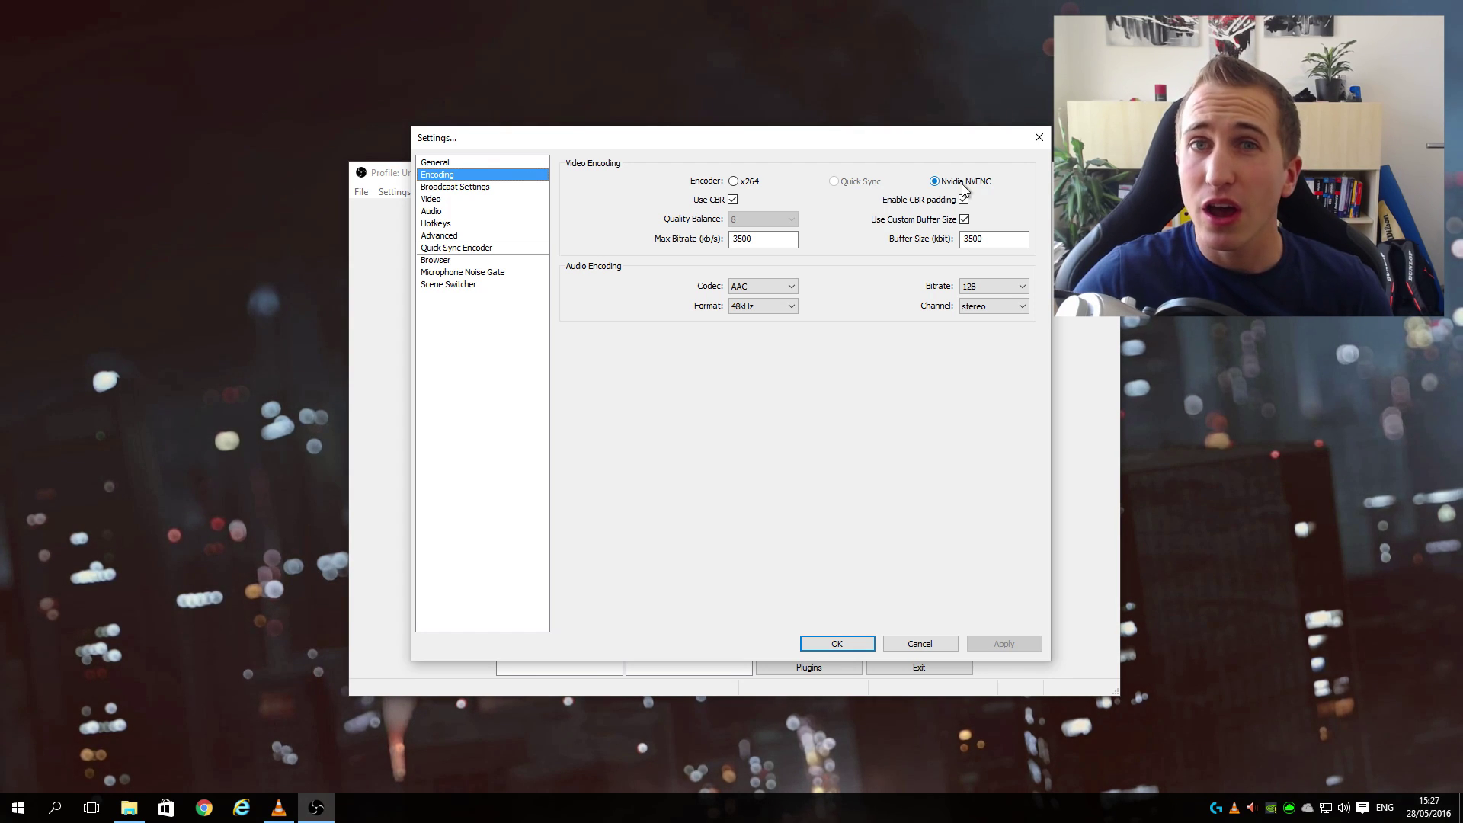
click(738, 181)
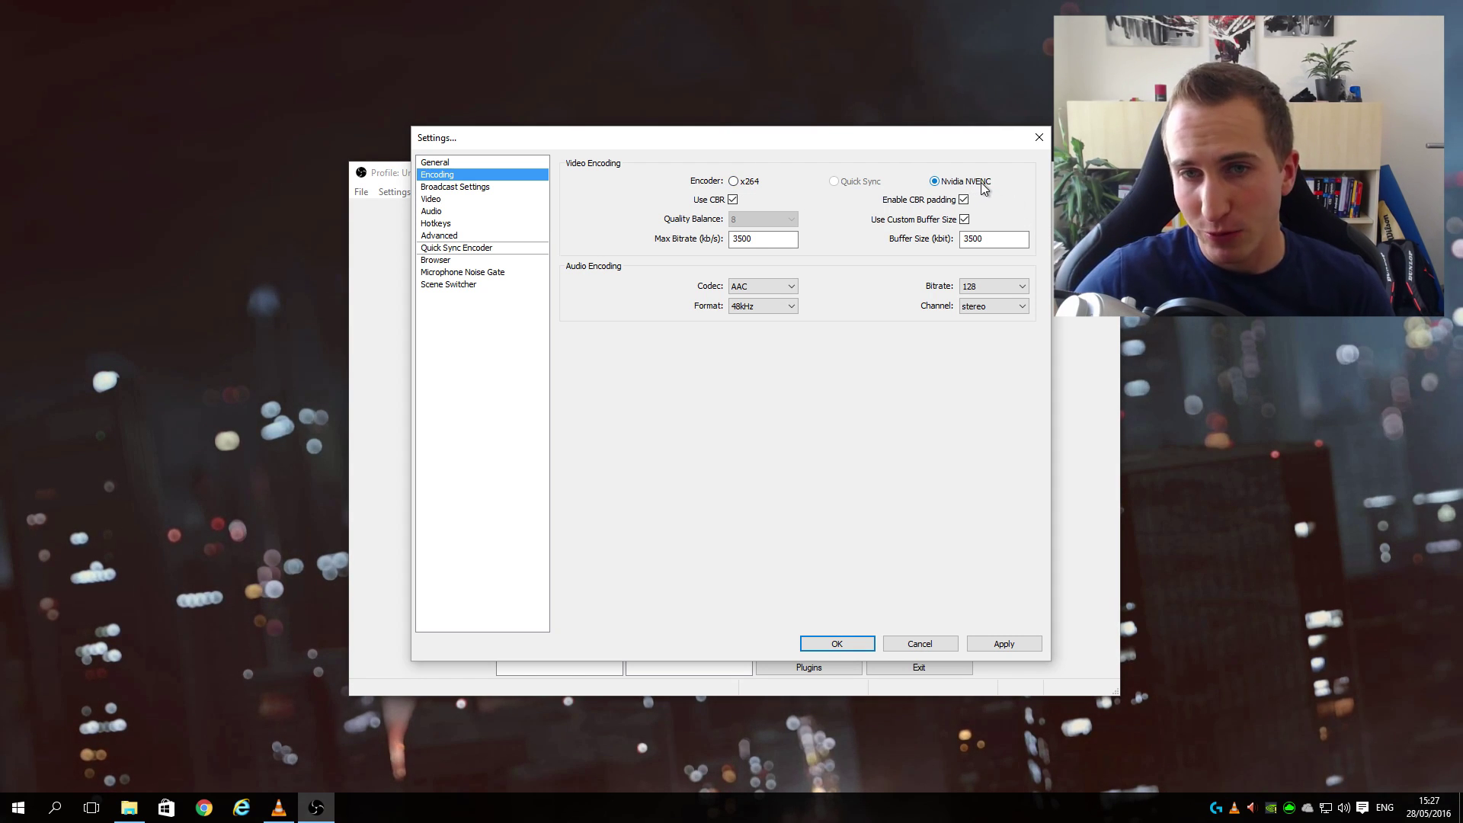
drag(792, 239, 712, 243)
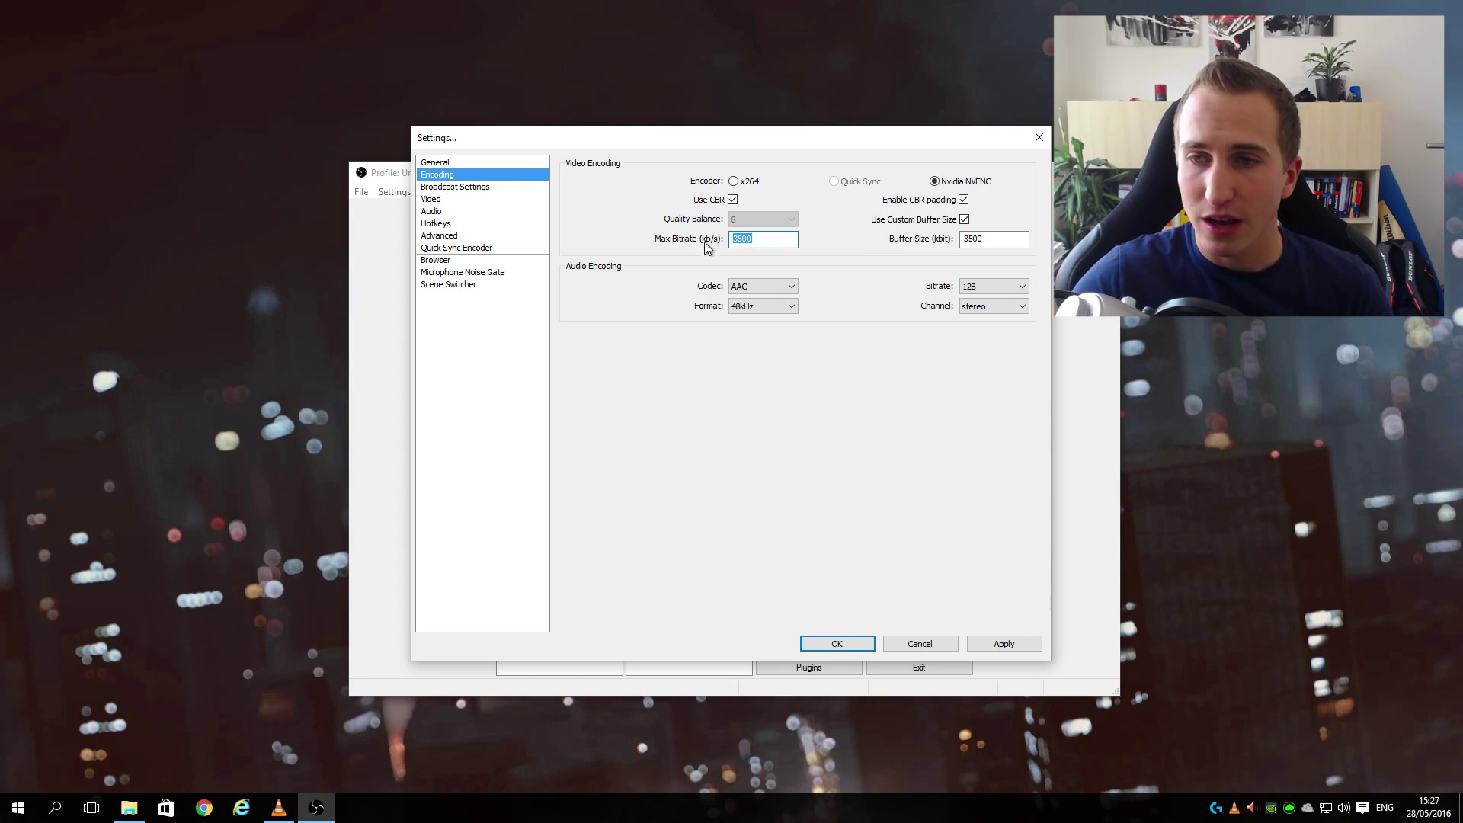
click(967, 293)
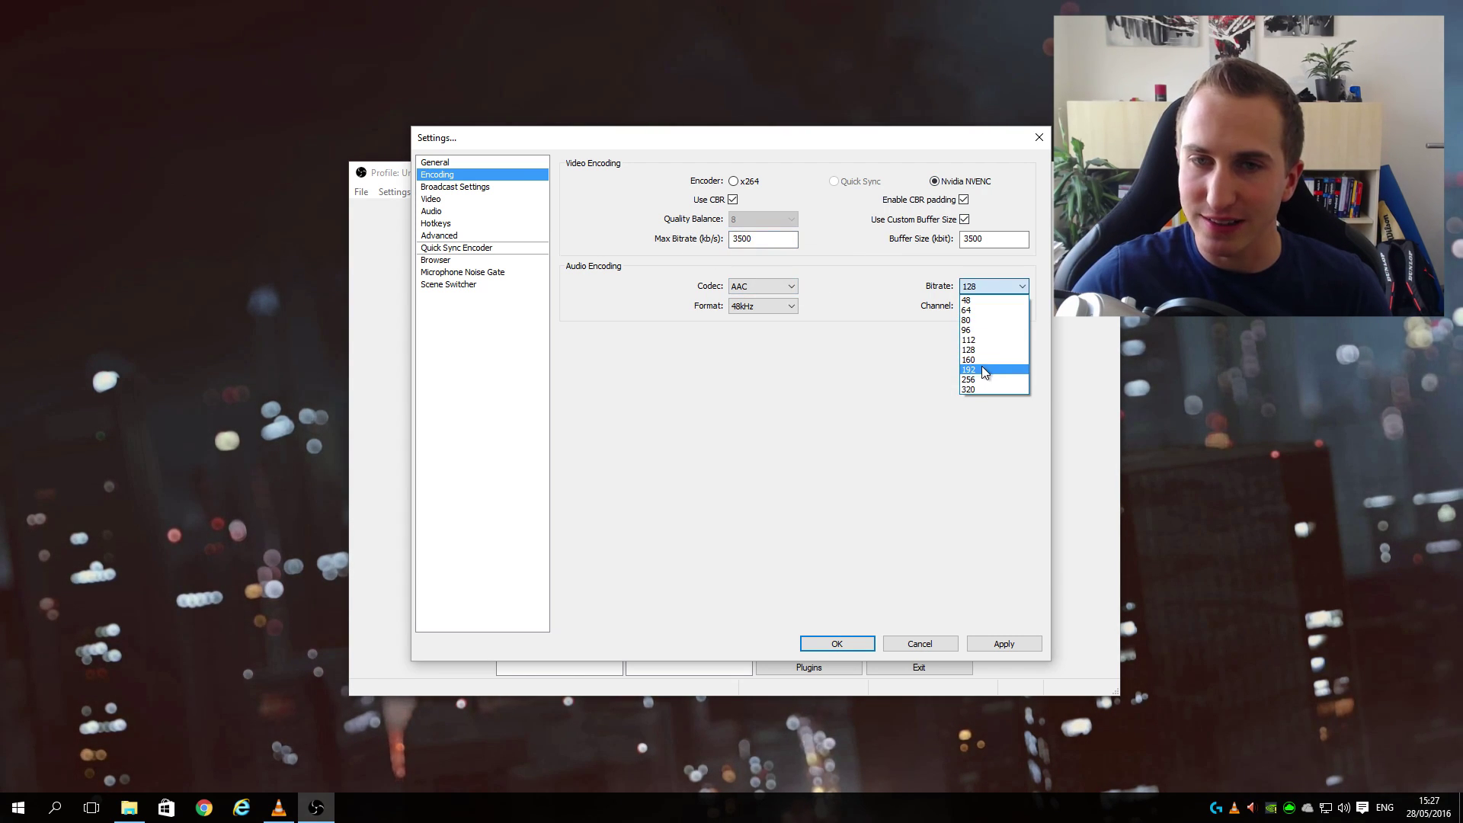
click(912, 287)
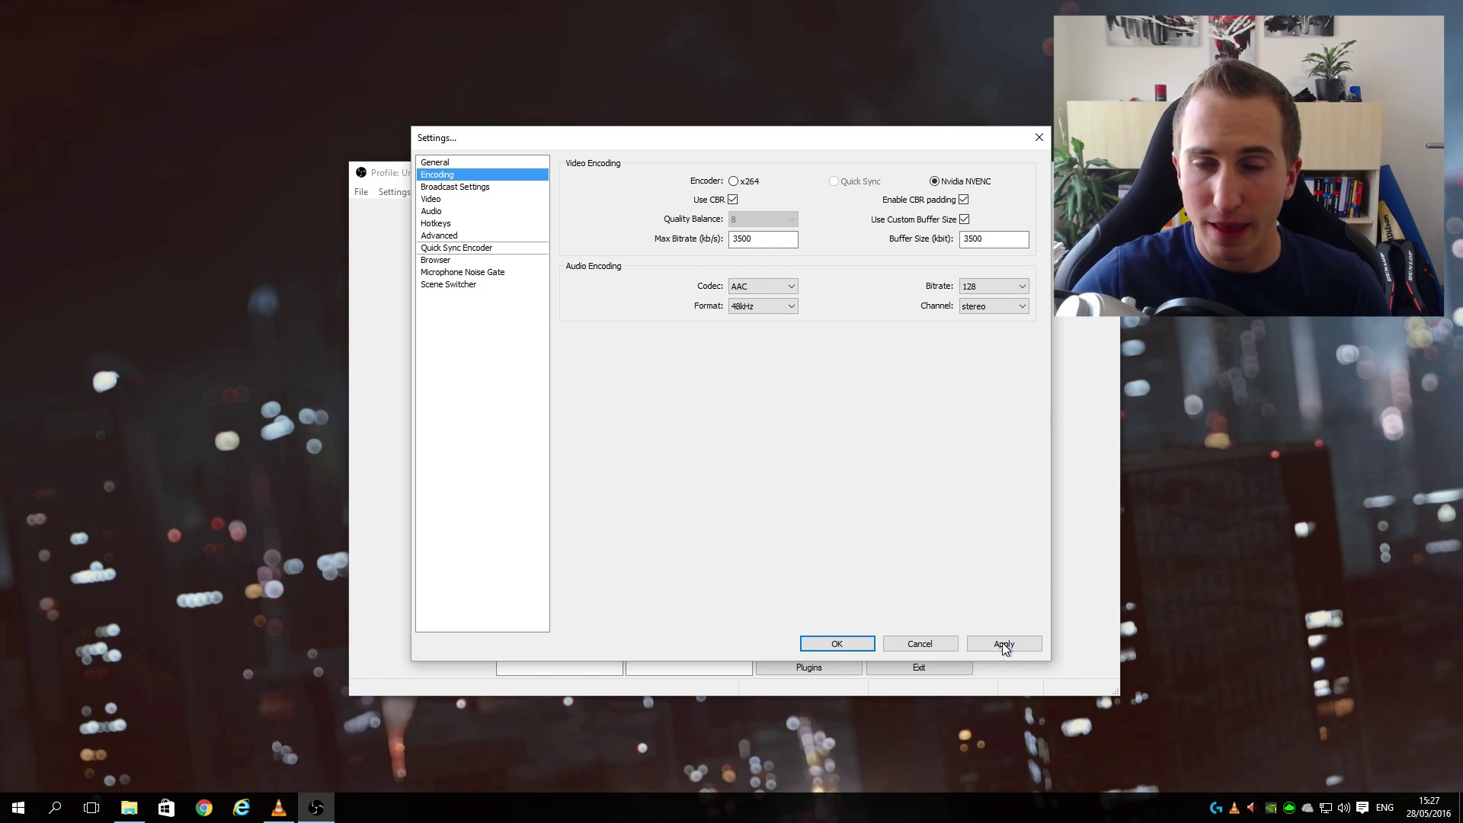
click(478, 189)
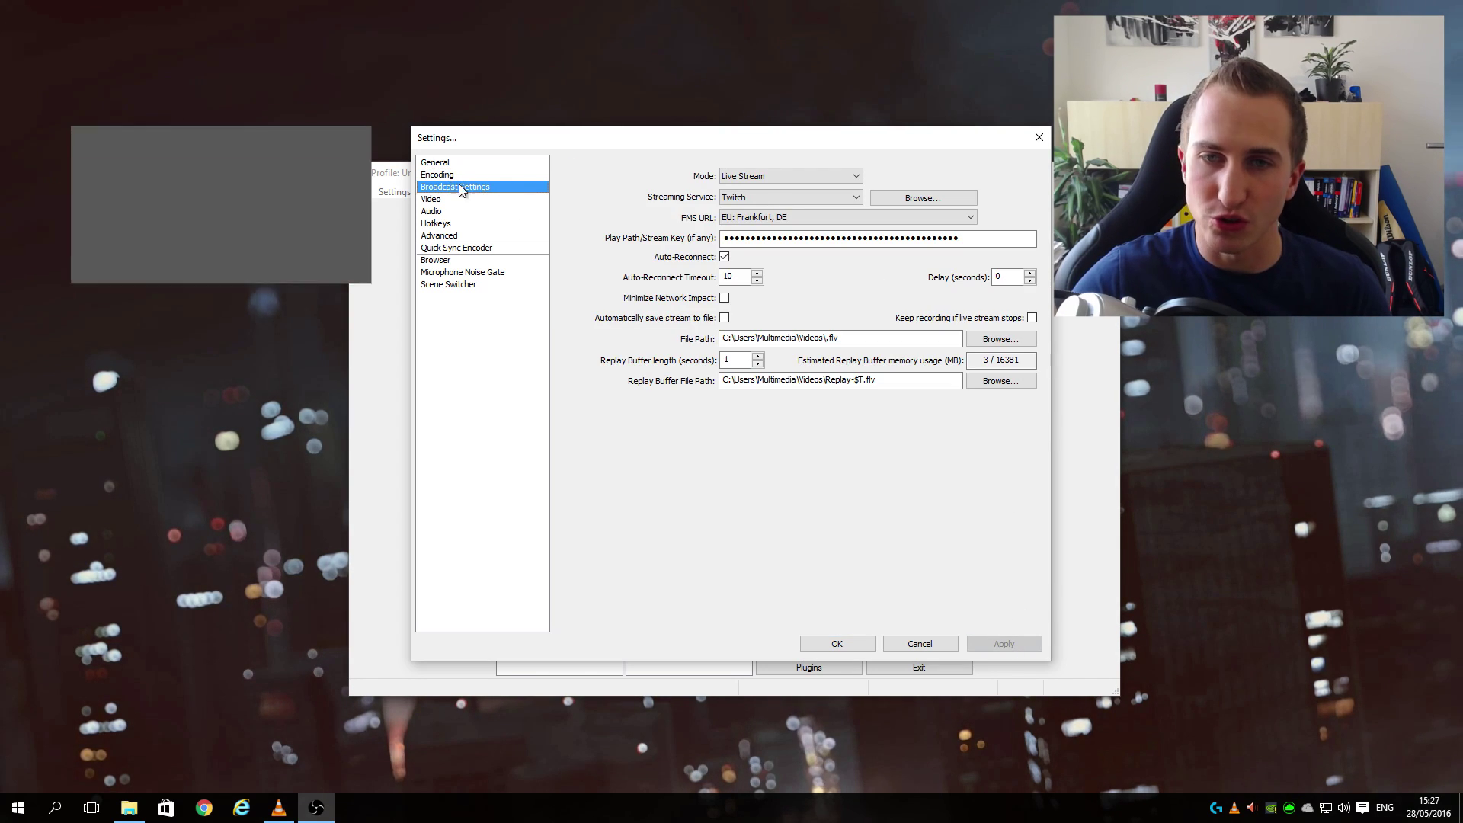
Confirm Twitch as the streaming service with the EU: Frankfurt, DE server and stream key
click(764, 199)
click(762, 198)
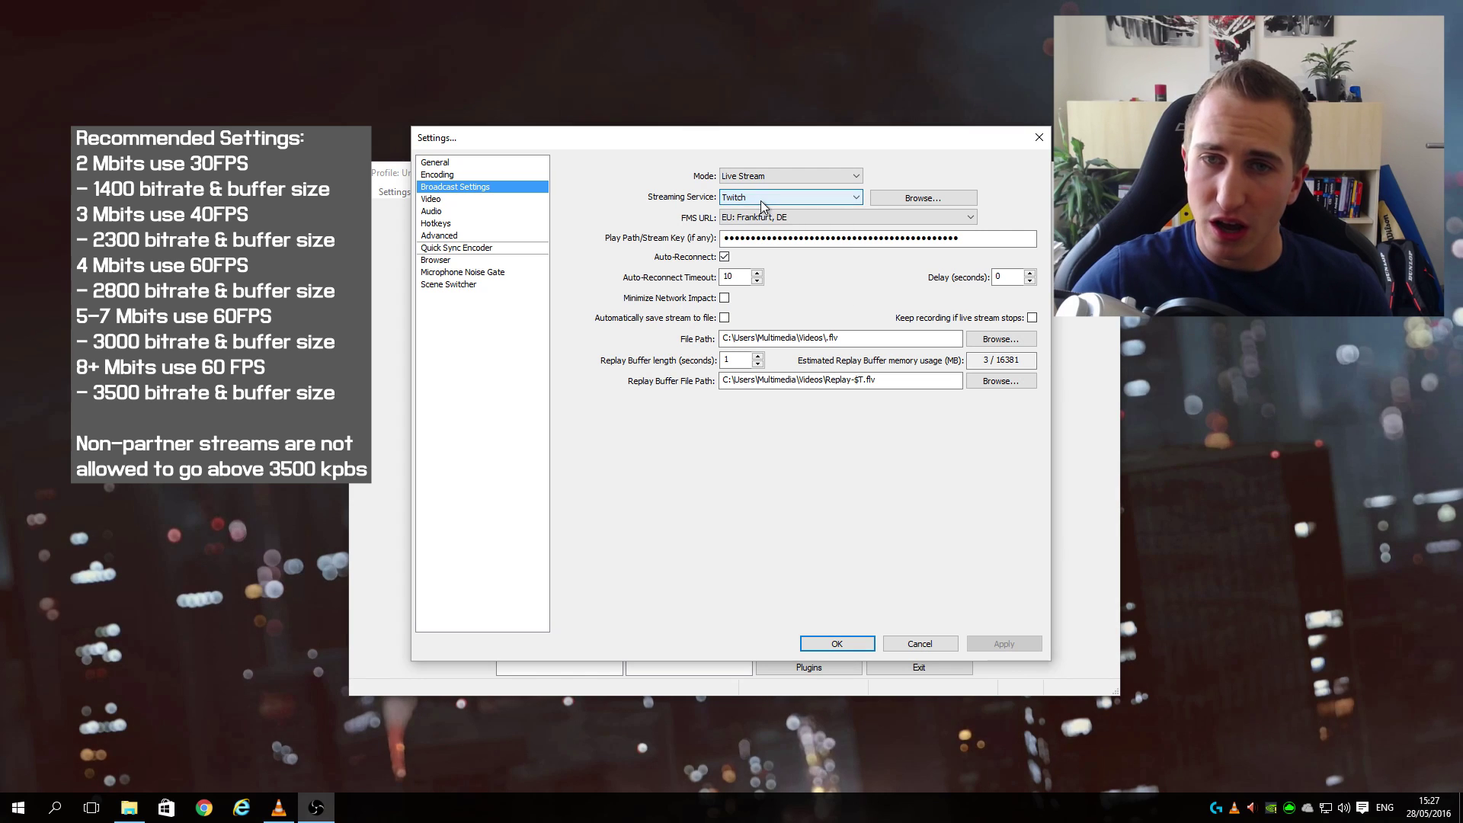
click(762, 199)
click(753, 220)
click(753, 217)
click(753, 219)
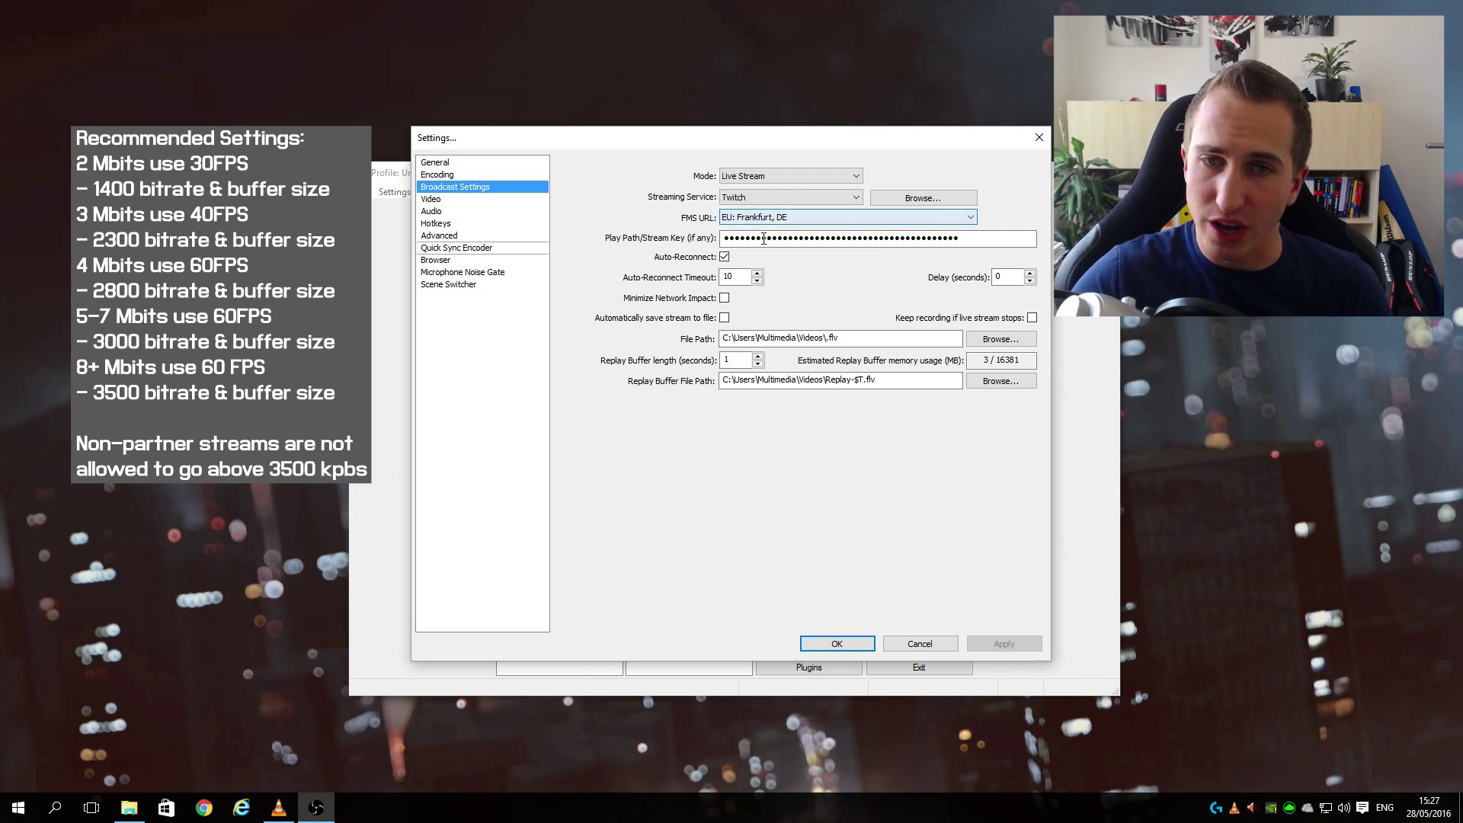
drag(959, 237, 728, 237)
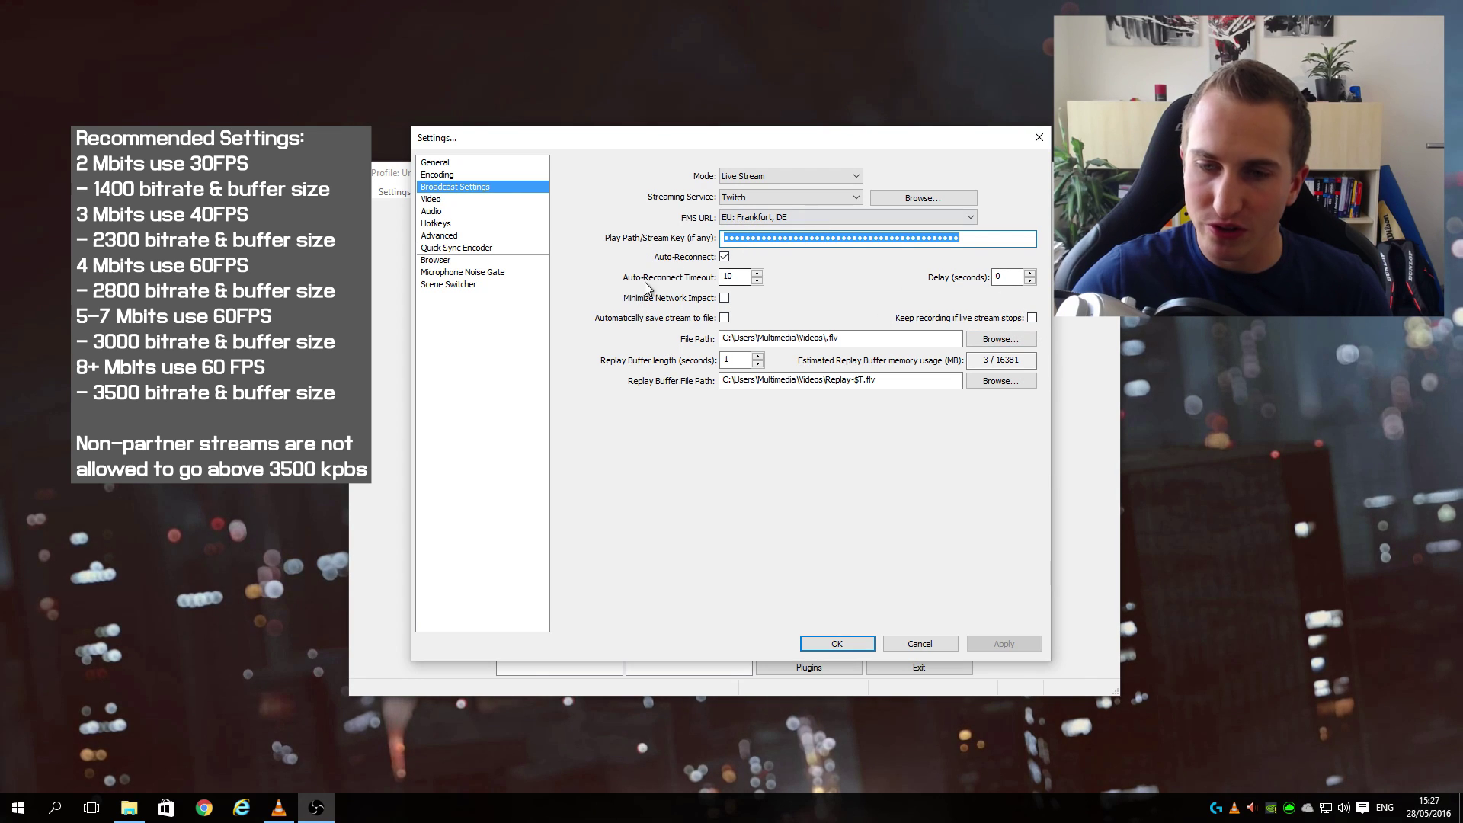
Check video at 1920x1080 base, 1.50 downscale to 1280x720, Lanczos filter, 60 FPS
click(503, 199)
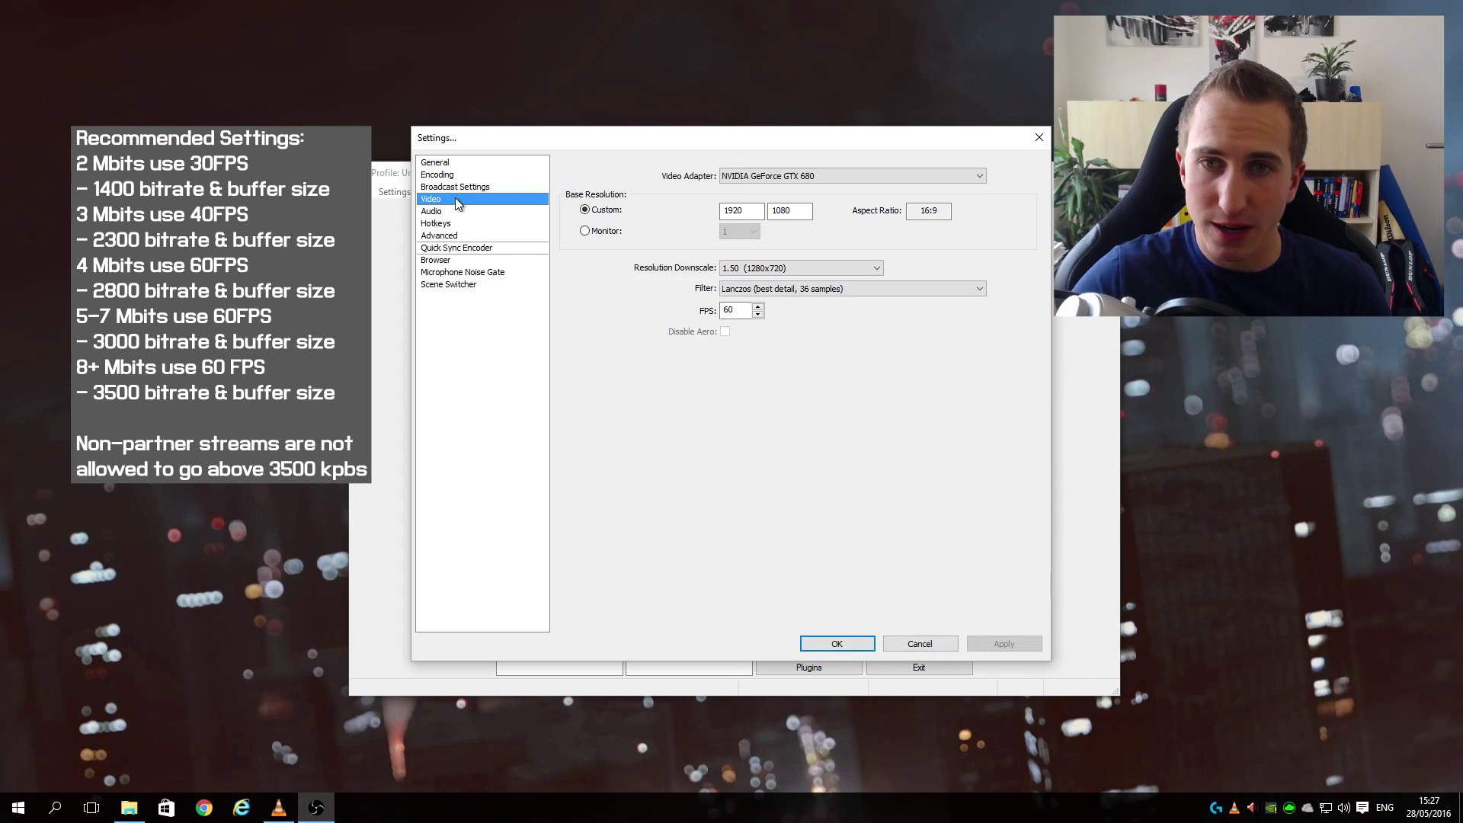
double_click(735, 210)
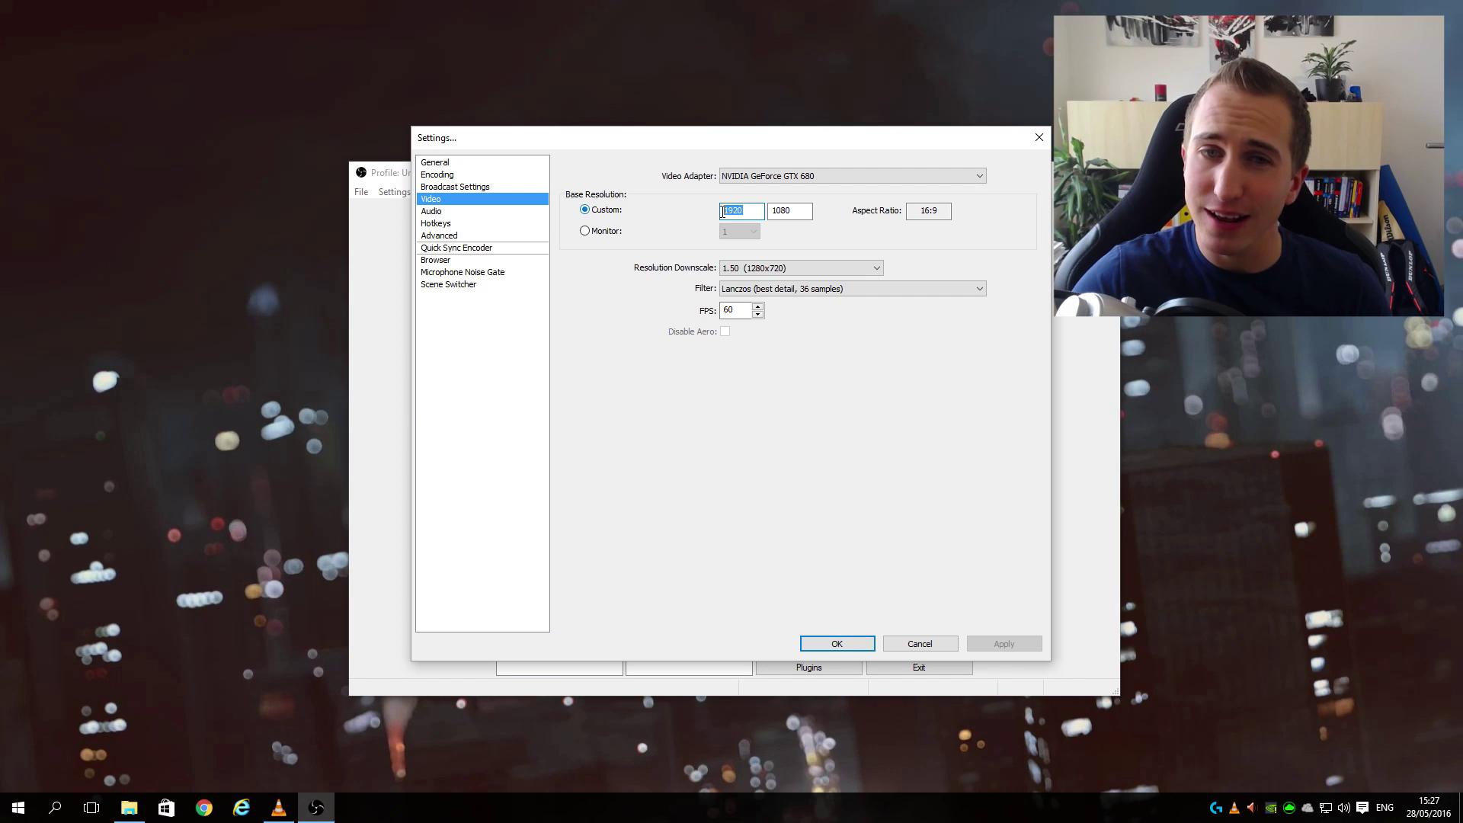
double_click(789, 211)
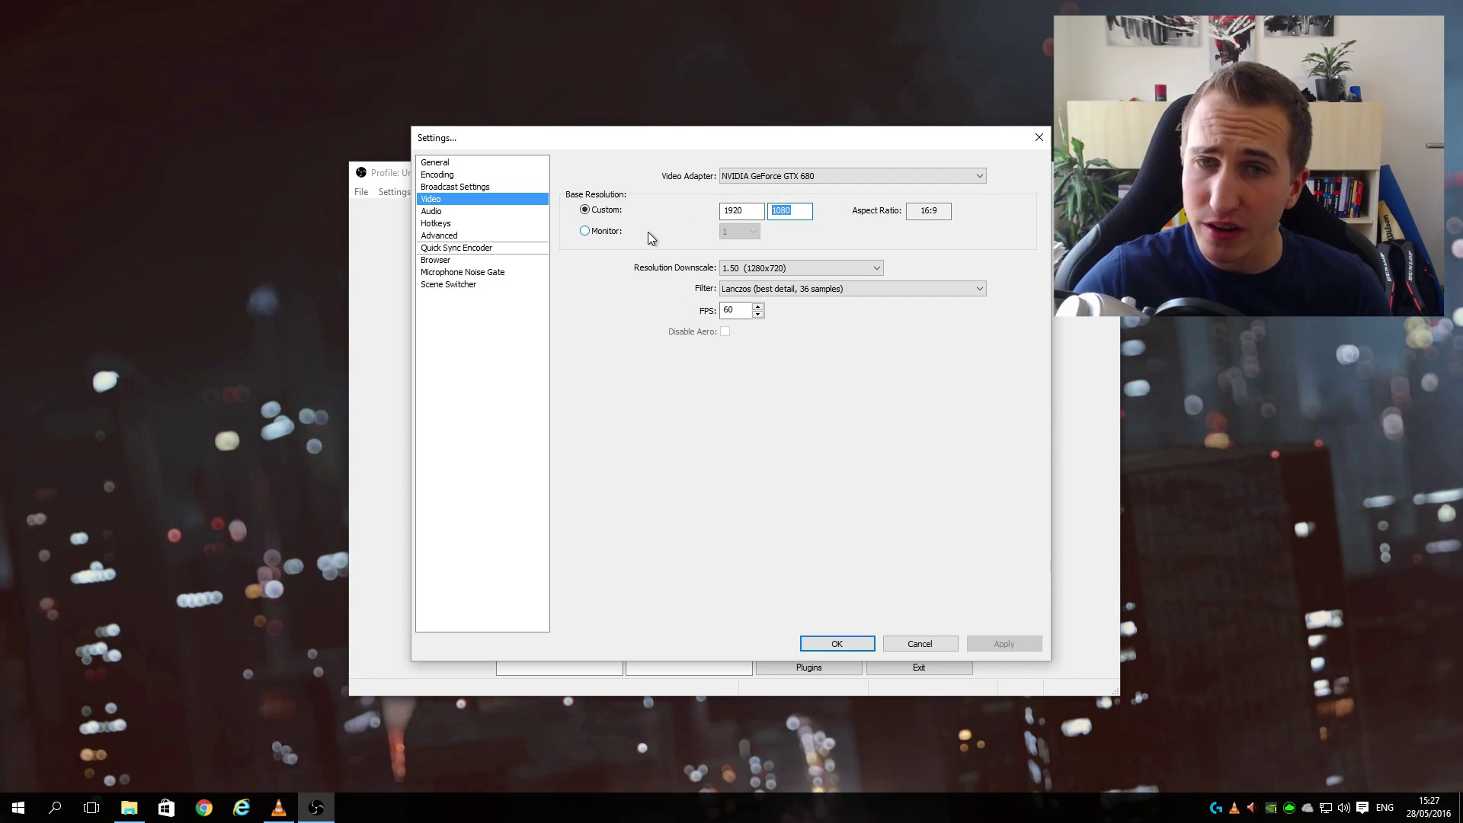
click(768, 275)
click(727, 276)
click(773, 271)
click(777, 275)
click(732, 290)
click(727, 292)
key(Tab)
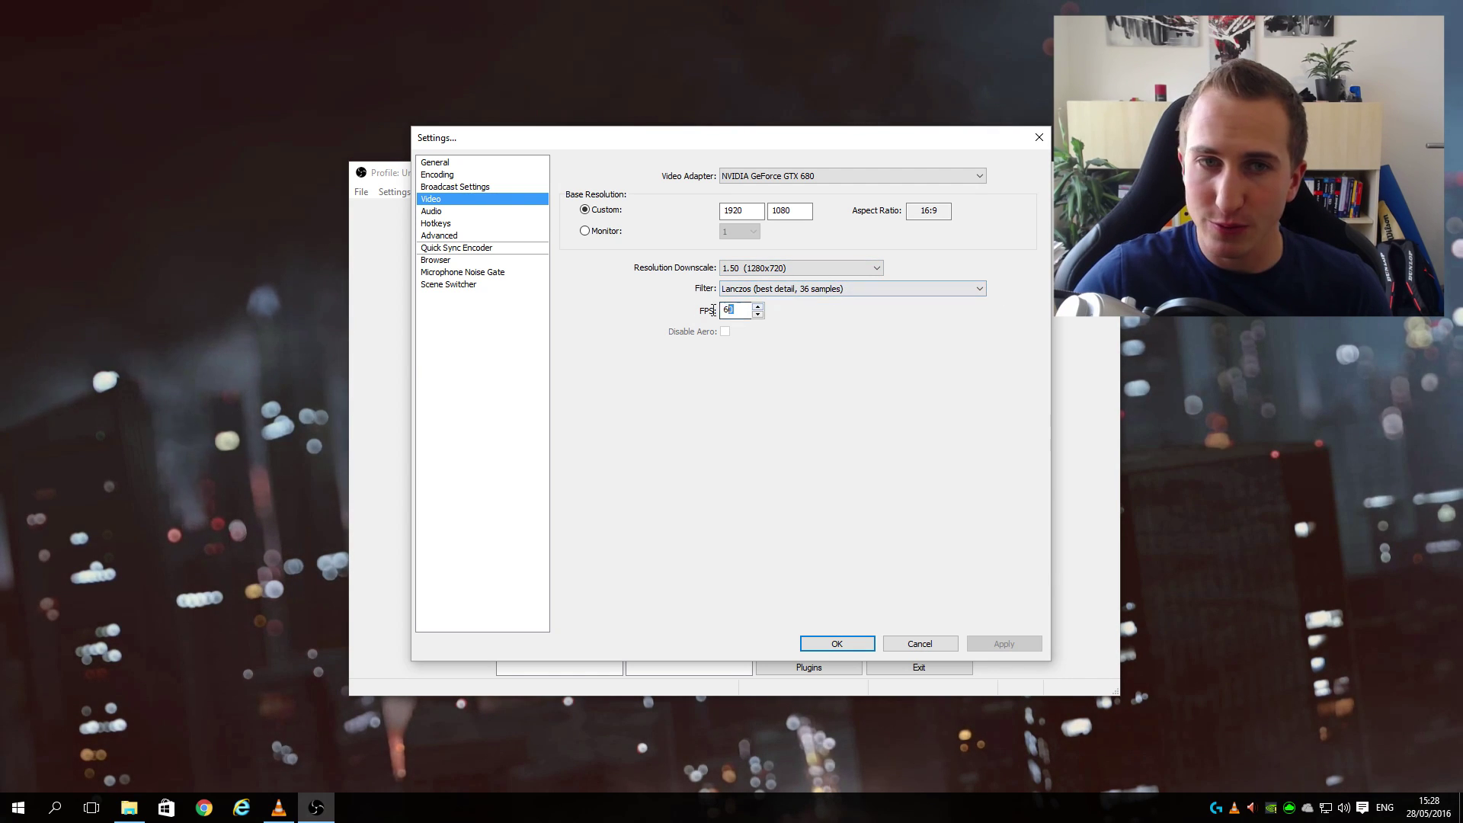
click(448, 212)
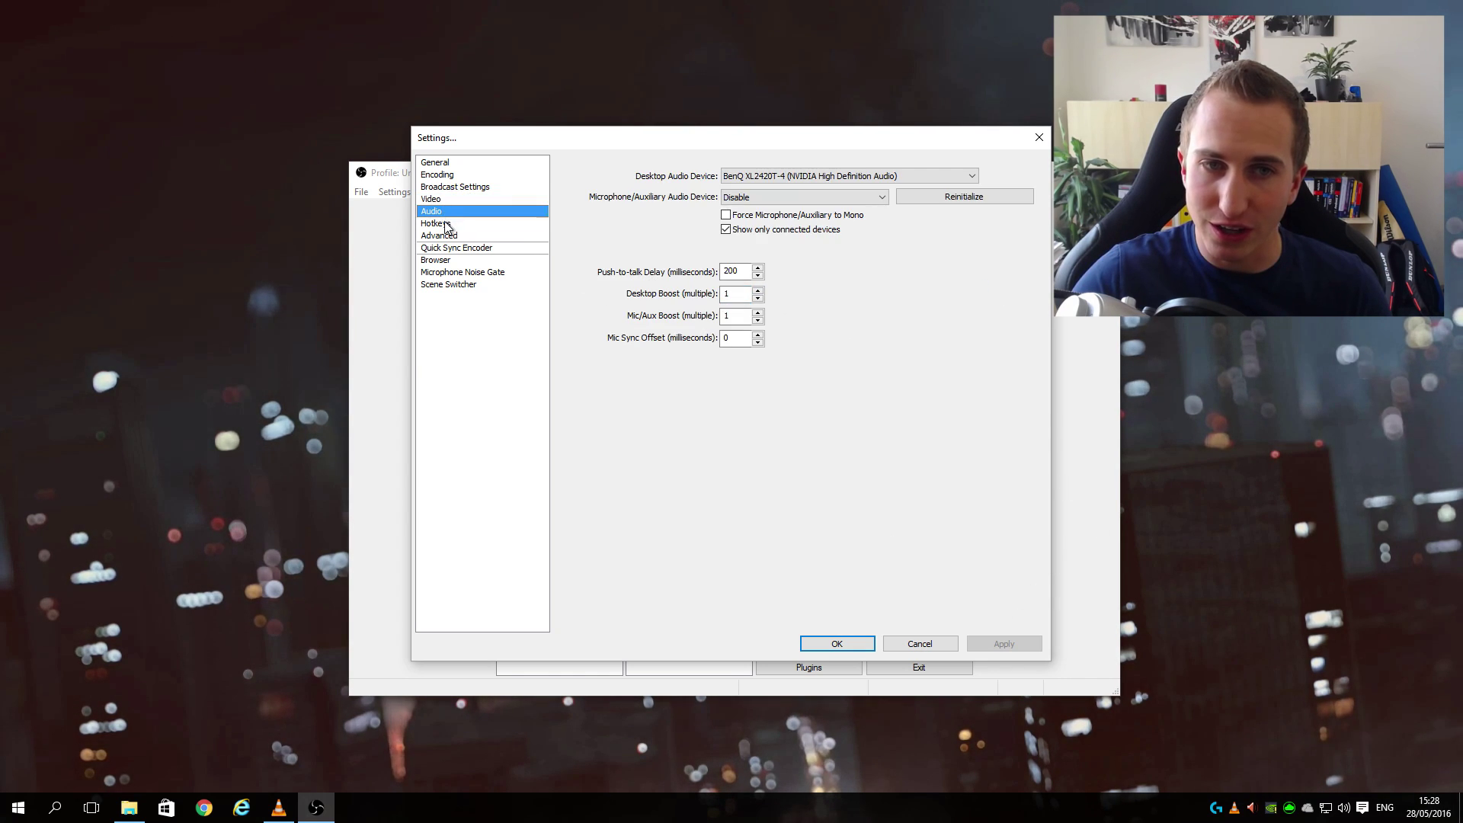
Switch the video encoder to x264 and apply it
click(450, 224)
click(464, 237)
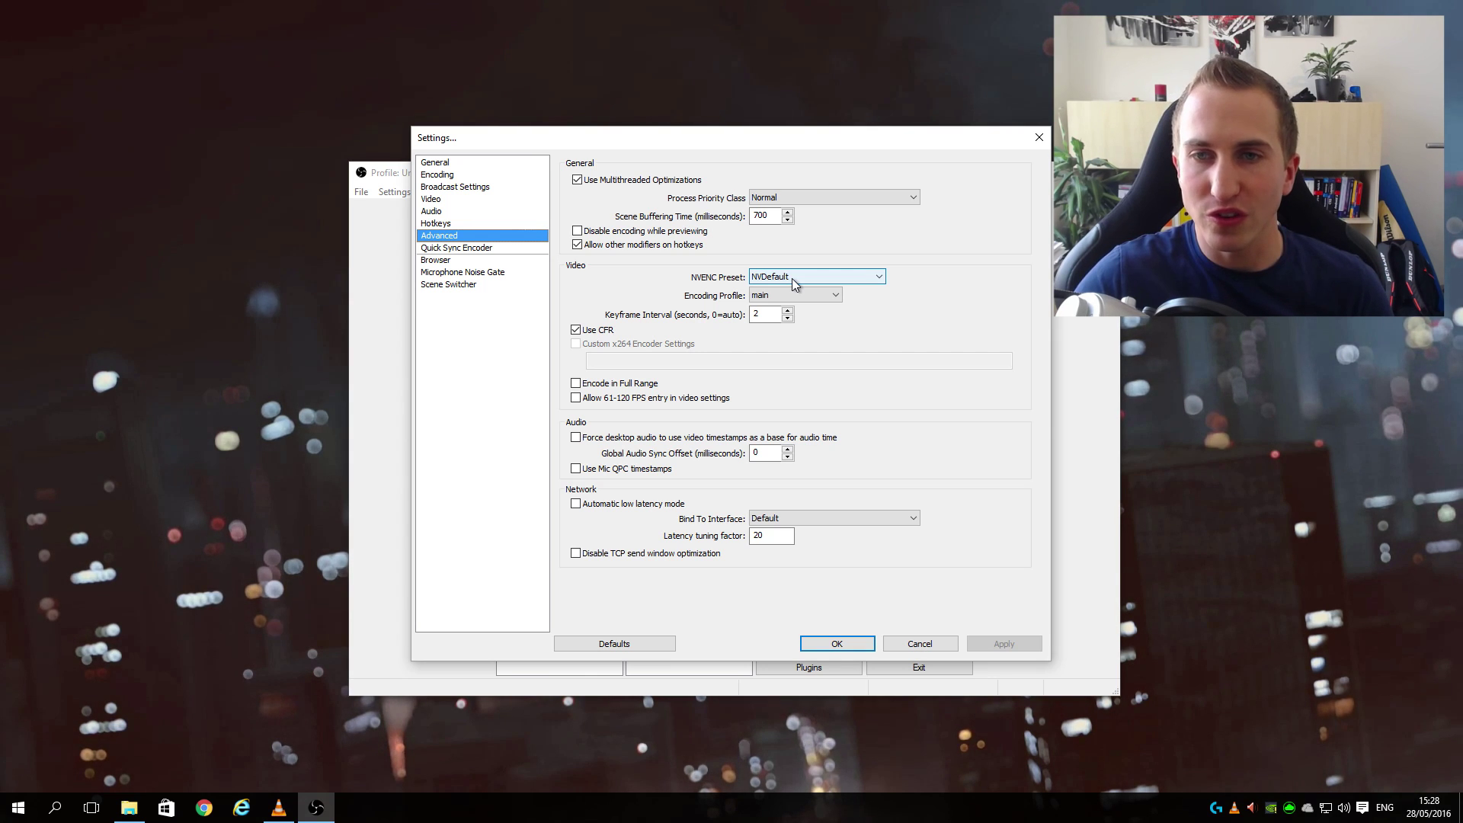
click(439, 175)
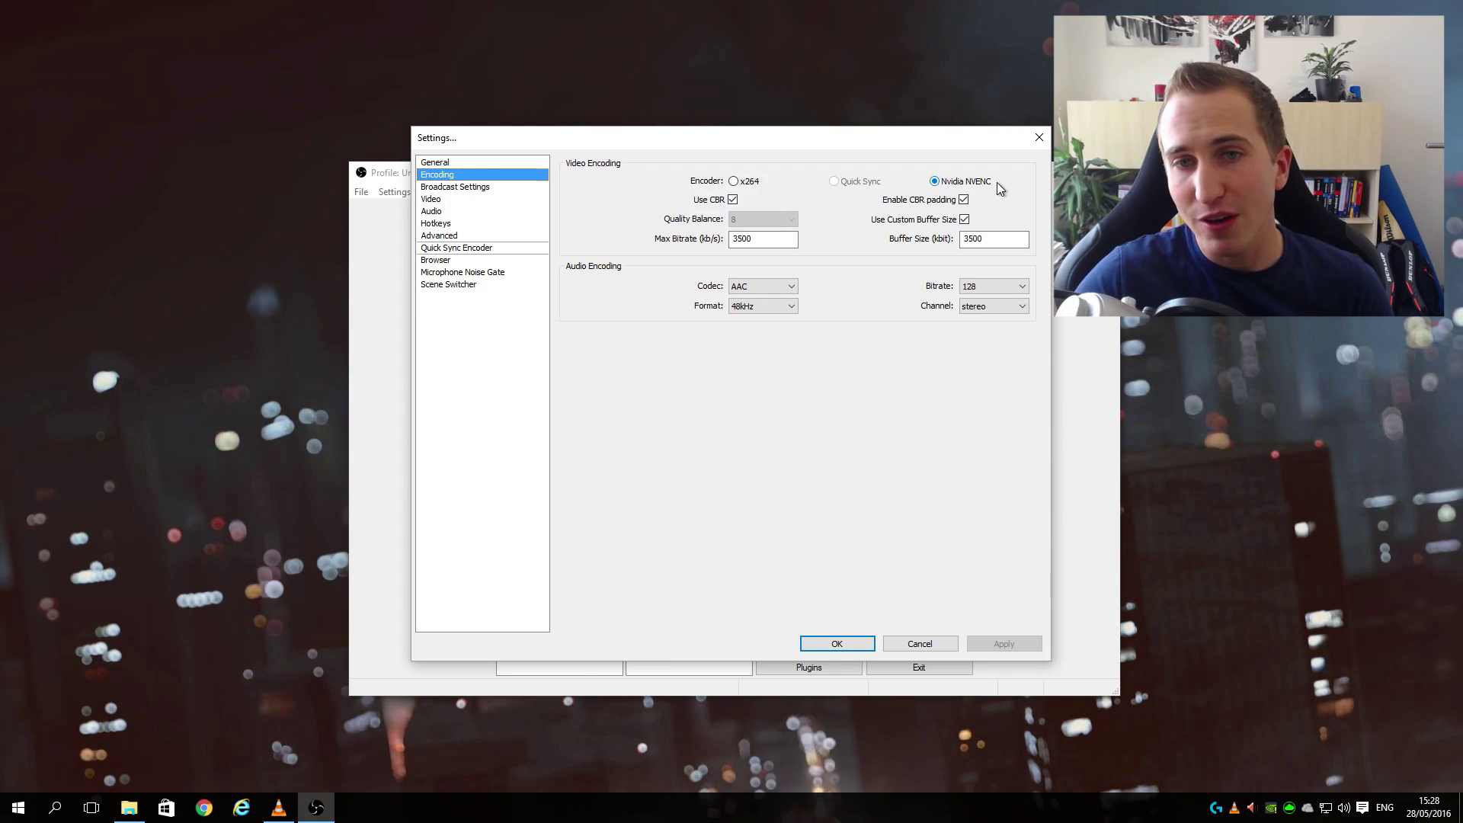
click(737, 182)
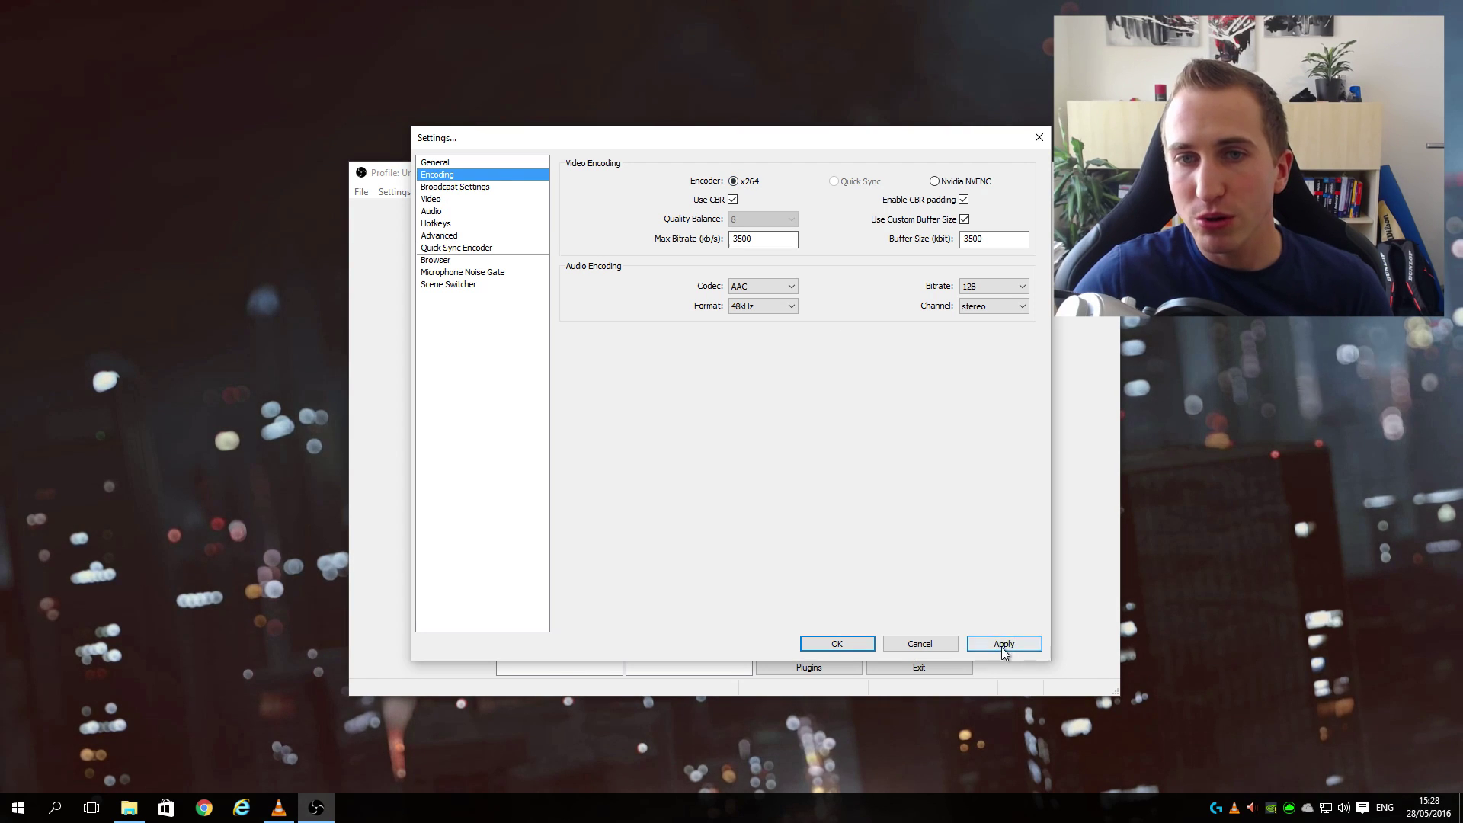
click(1004, 646)
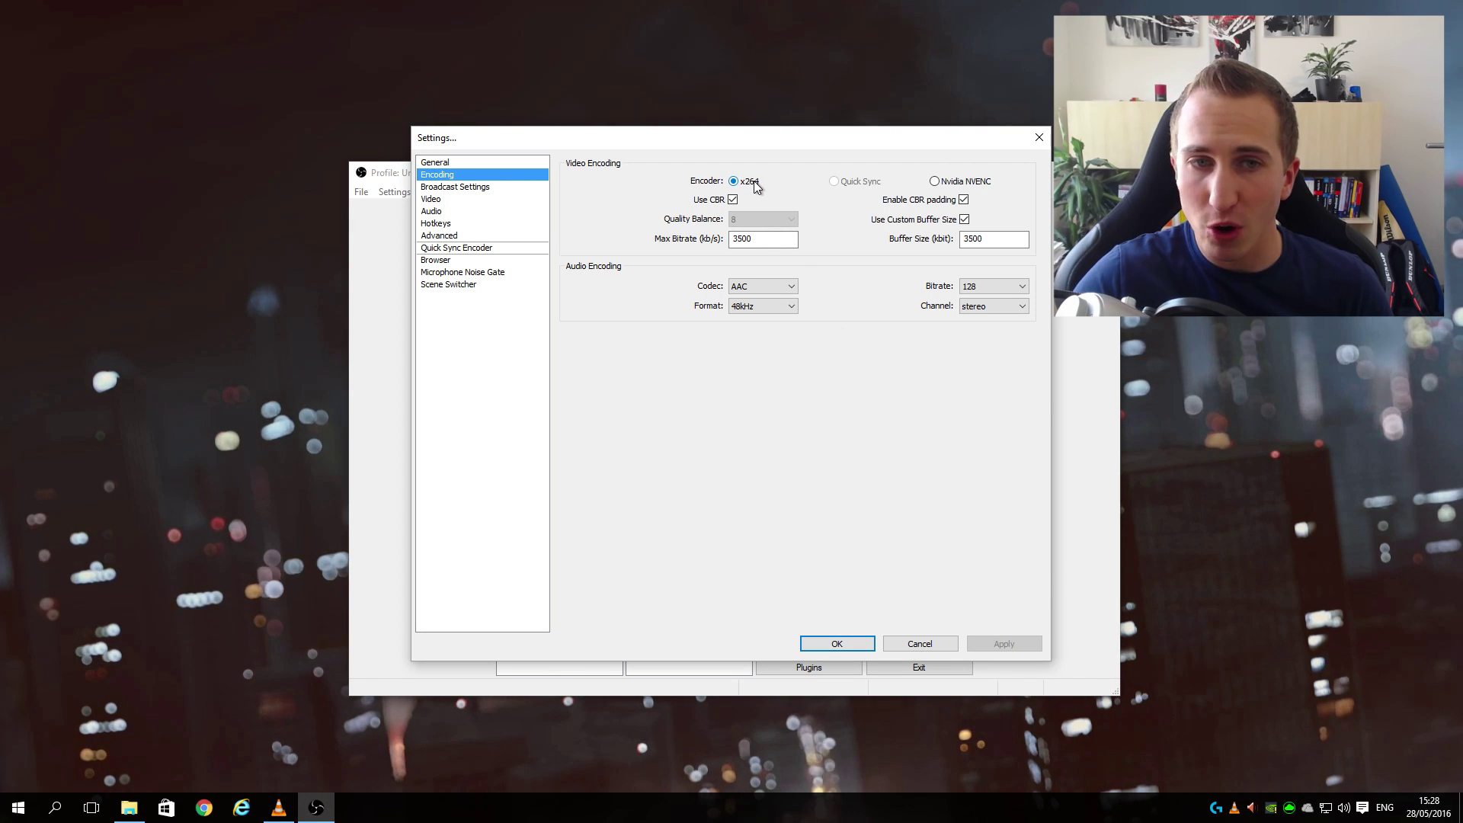
Set the x264 CPU preset to faster
click(472, 236)
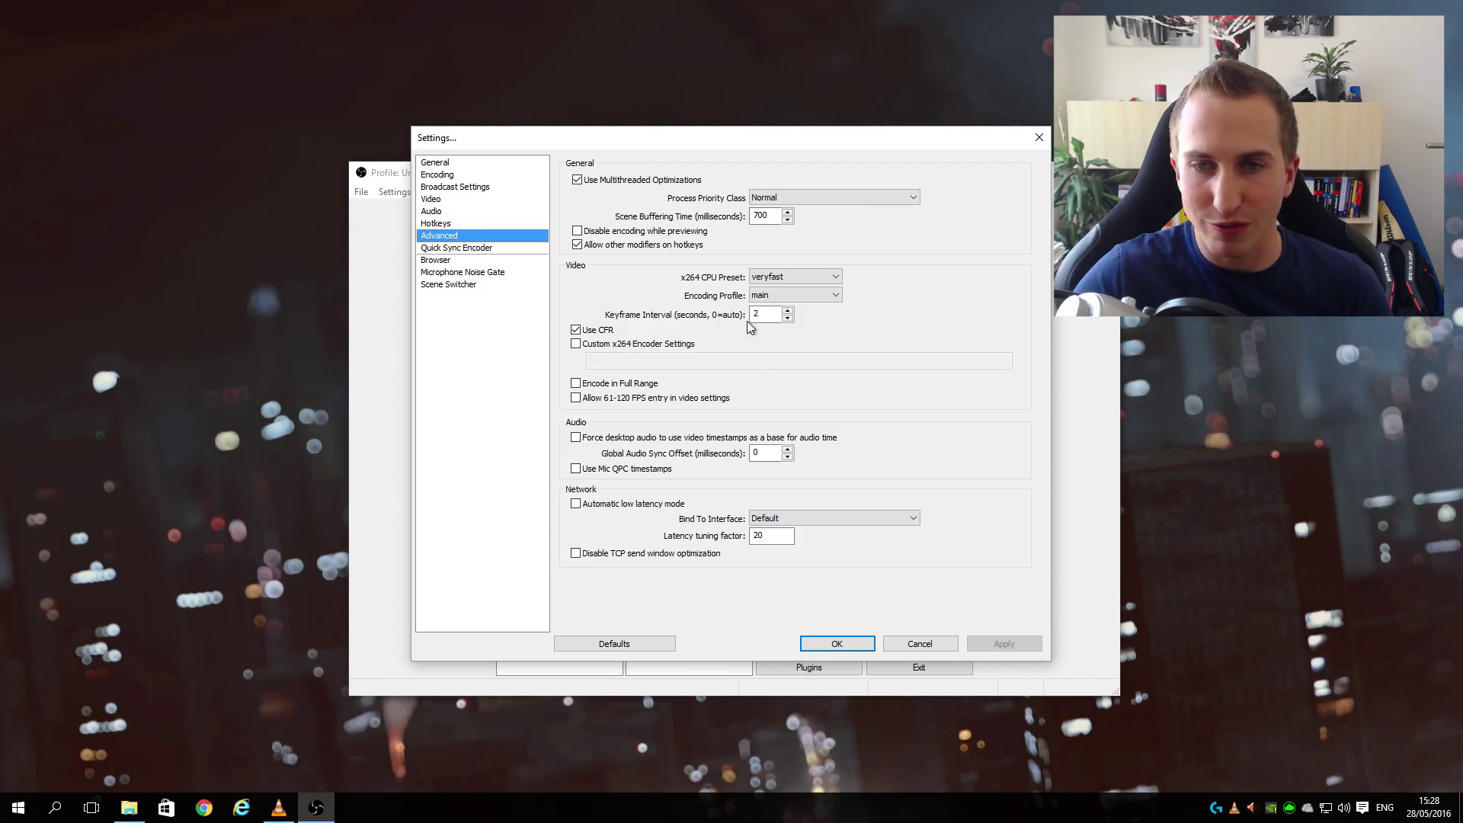
click(772, 277)
click(781, 316)
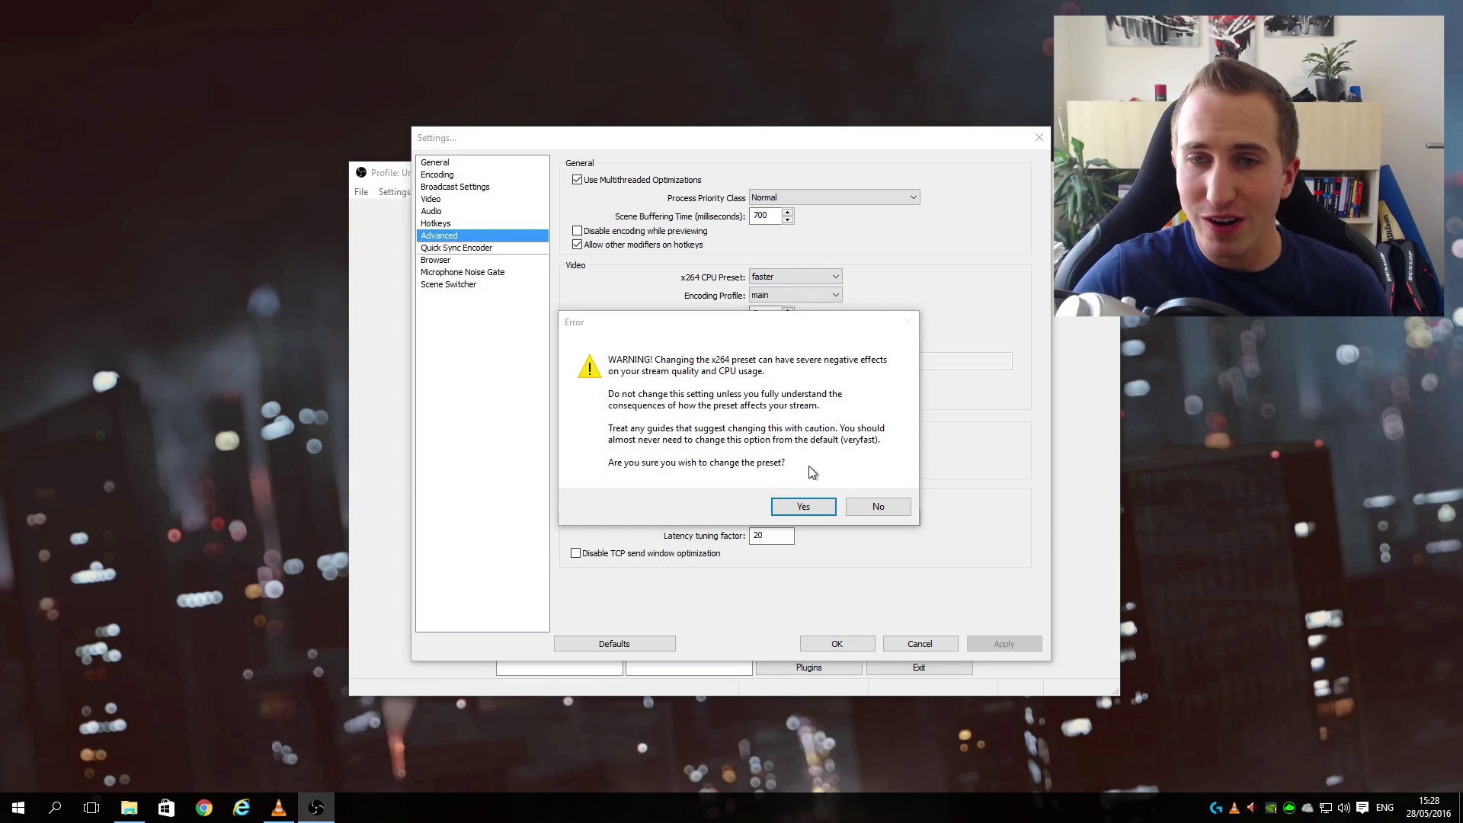
click(827, 506)
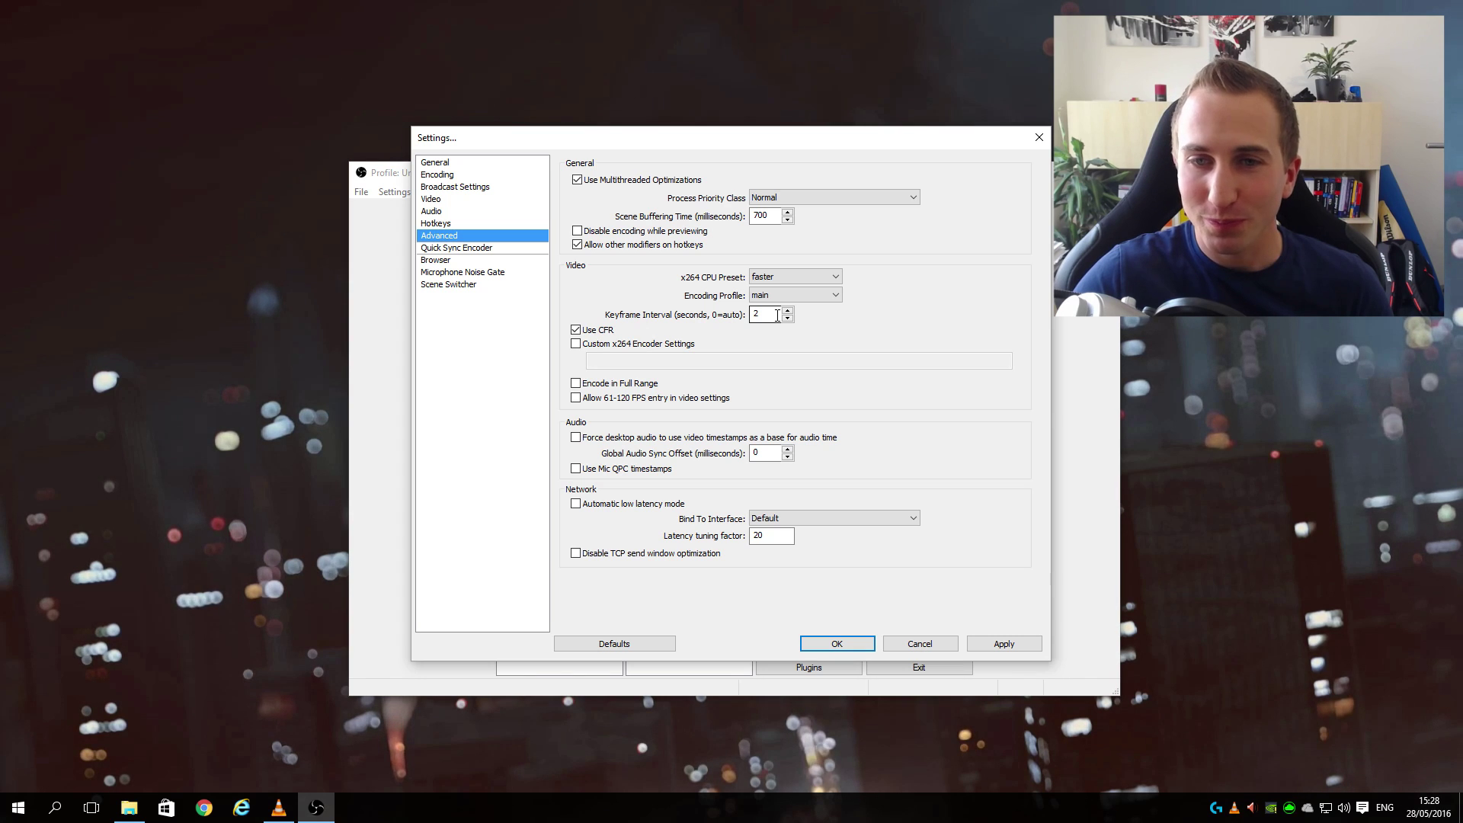
click(795, 276)
click(795, 276)
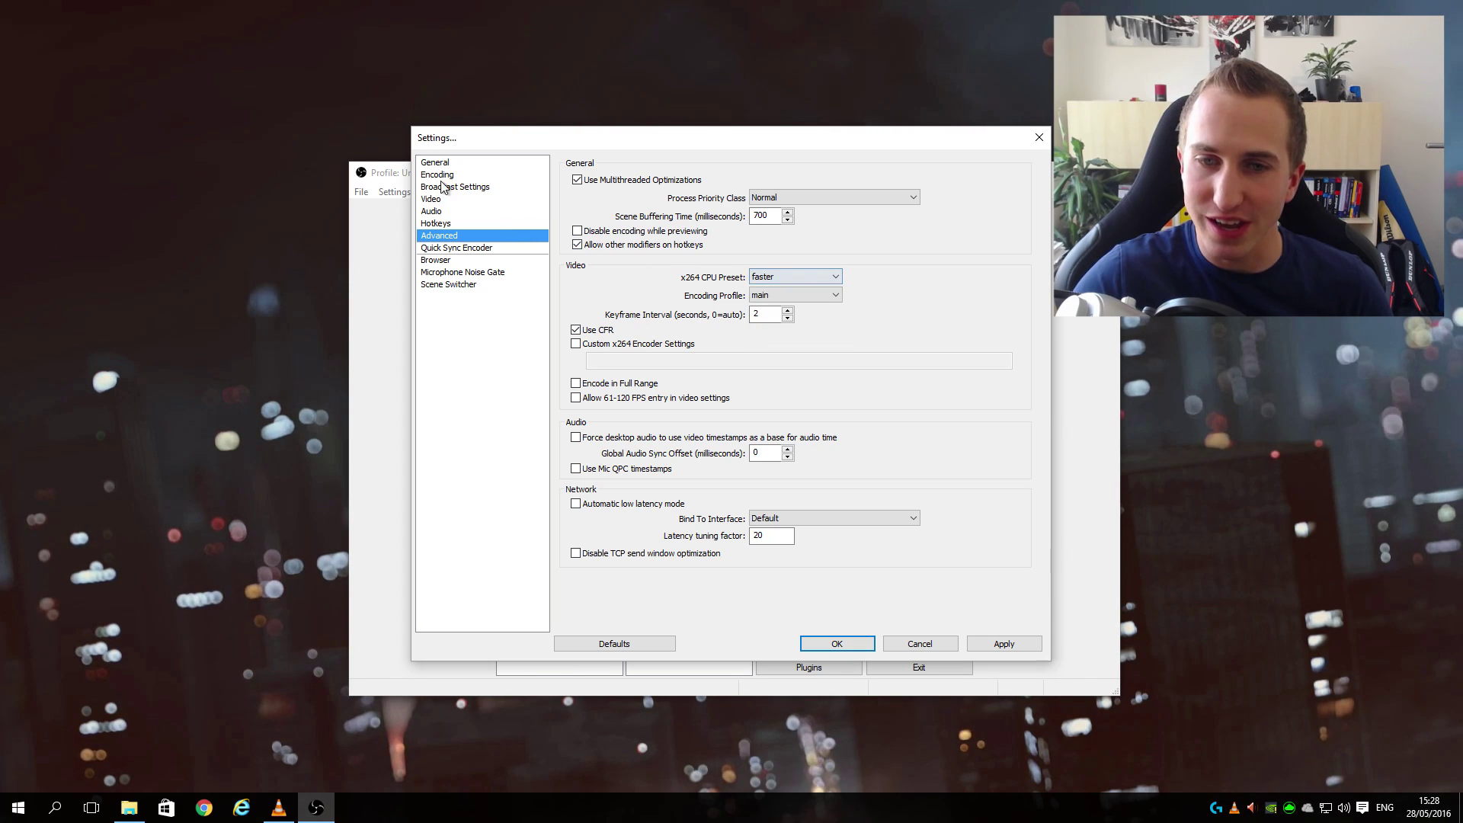
Switch the encoder back to Nvidia NVENC, save the settings and start streaming
click(438, 175)
click(673, 452)
click(935, 181)
click(1004, 644)
click(439, 235)
click(818, 276)
click(817, 277)
click(844, 641)
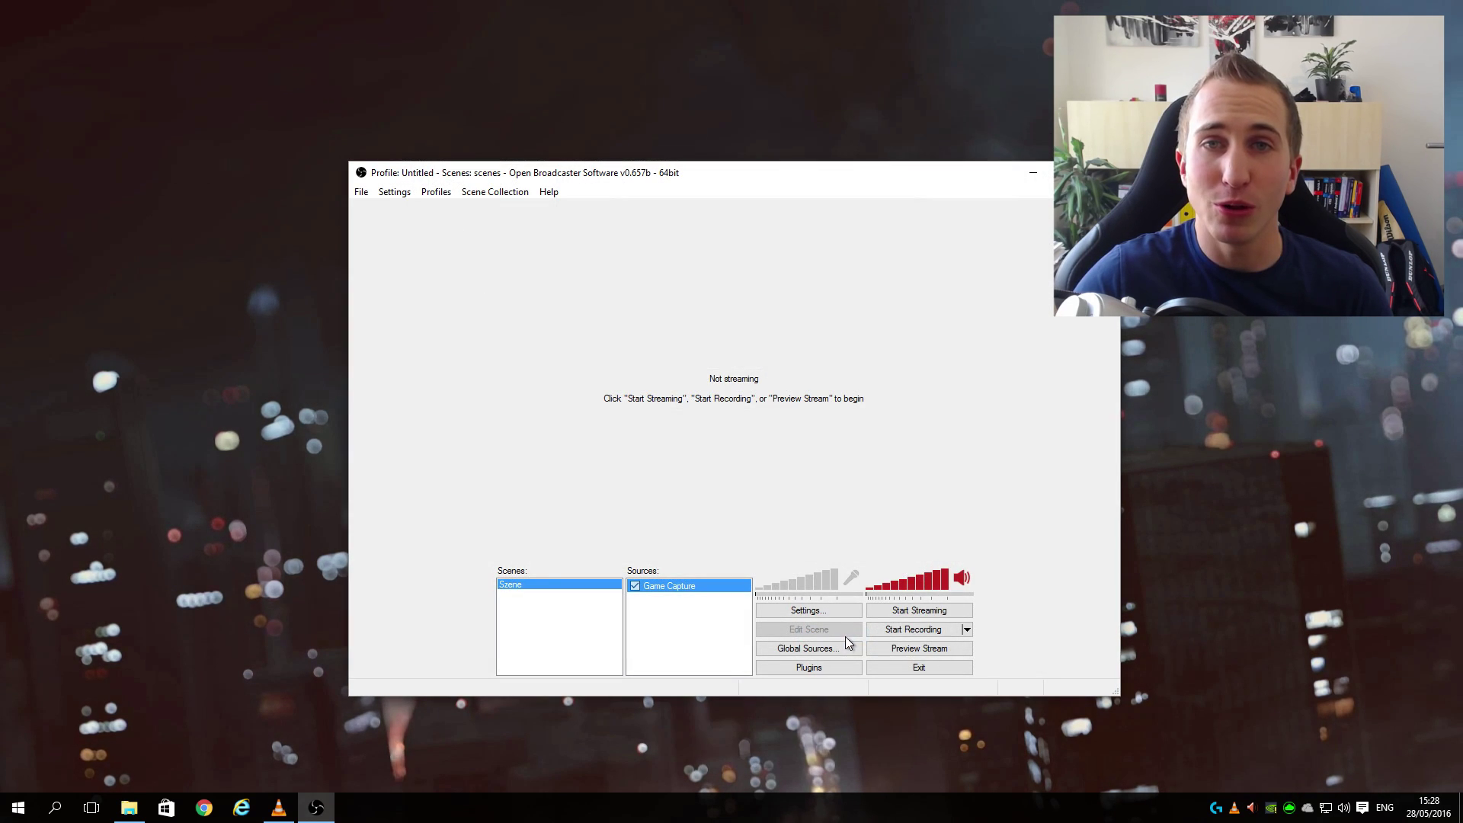
click(917, 614)
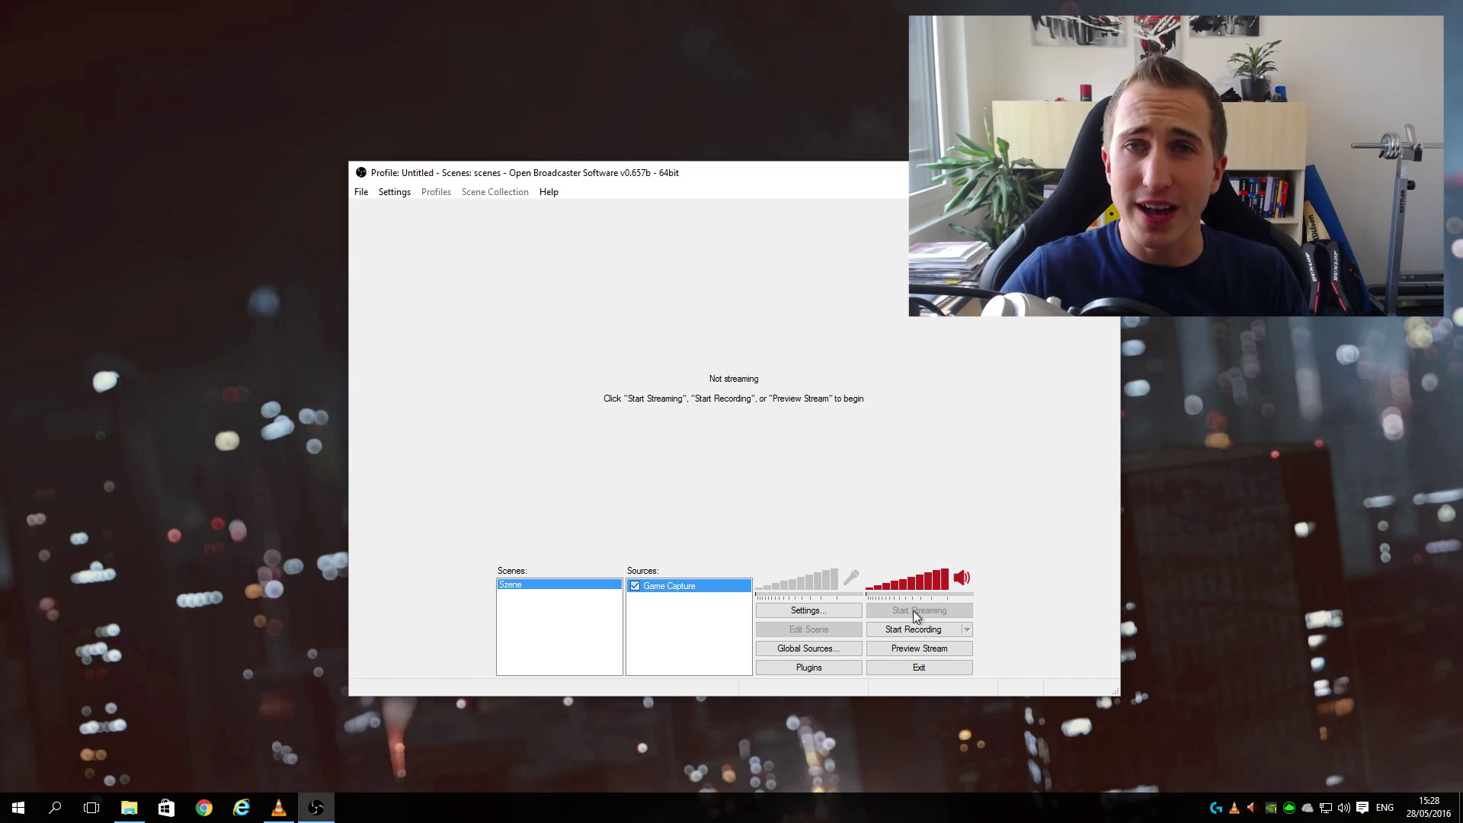